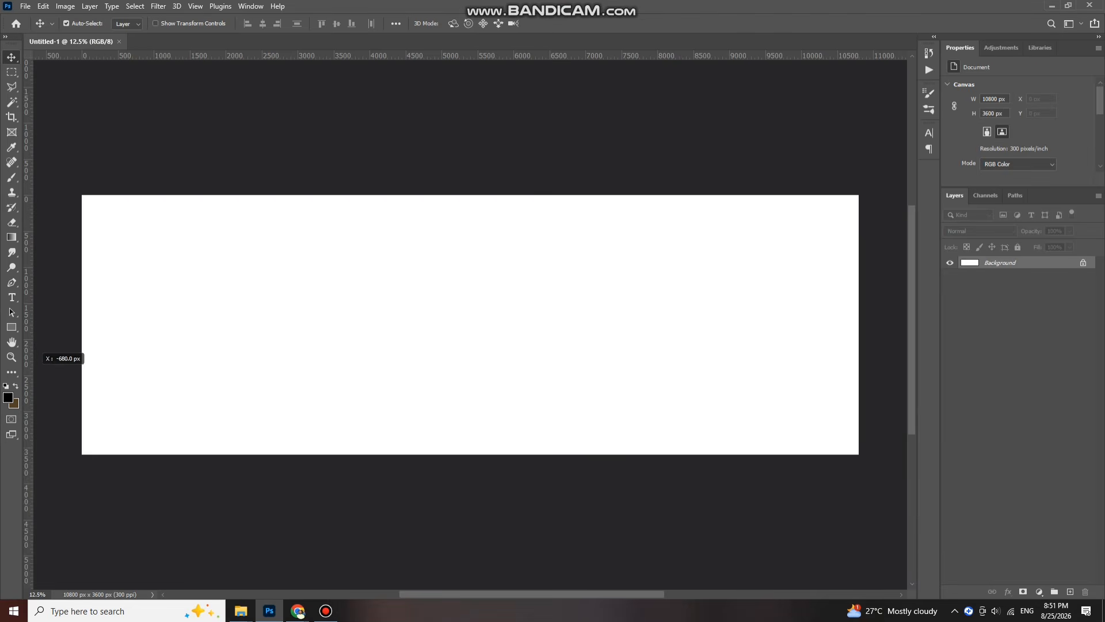
# Place a vertical guide at X 5400 px, down the middle of the canvas
pyautogui.moveTo(33, 358); pyautogui.dragTo(470, 351)
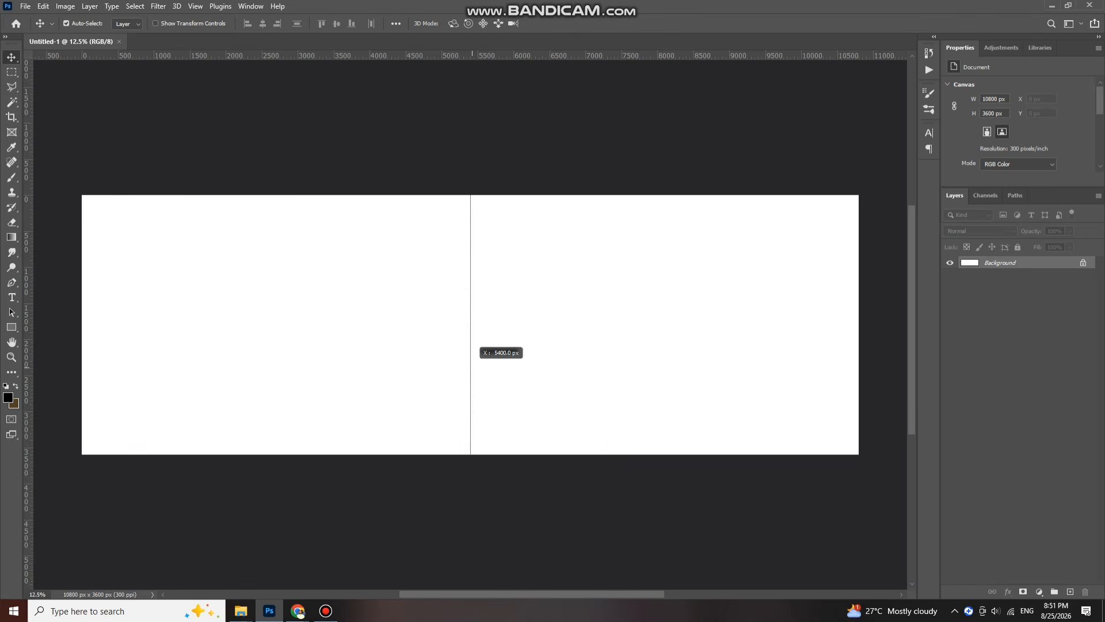
pyautogui.scroll(1, 476, 332)
pyautogui.scroll(-4, 477, 288)
pyautogui.scroll(2, 477, 280)
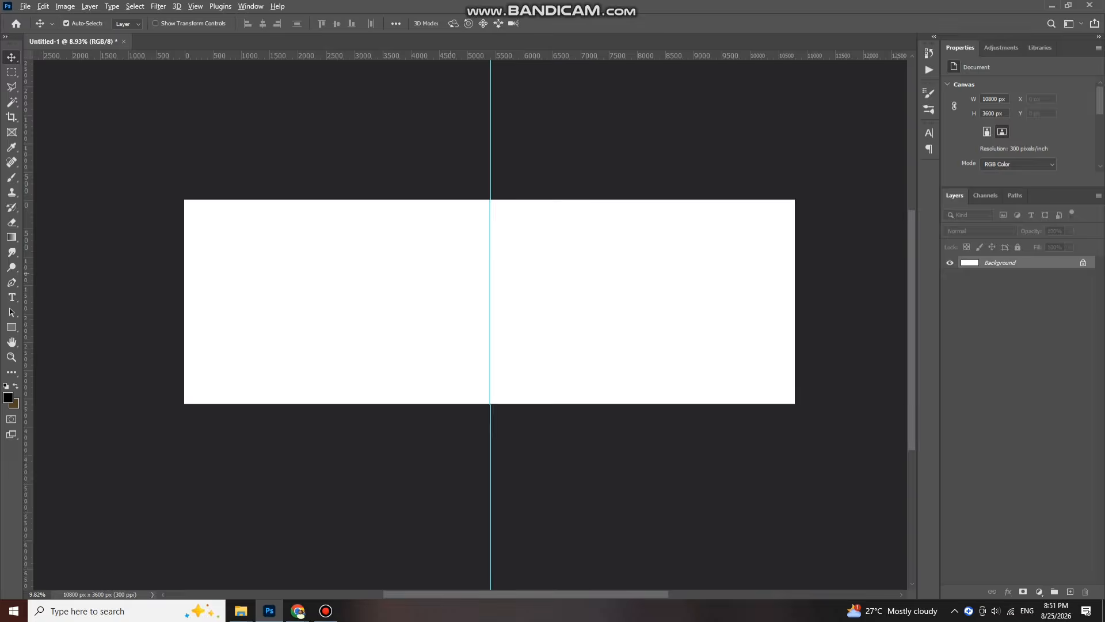
# Draw a black rectangle of about 2764 × 4659 px starting at the centre guide and overshooting the canvas above and below
pyautogui.scroll(-1, 477, 281)
pyautogui.hscroll(4, 477, 280)
pyautogui.scroll(2, 576, 311)
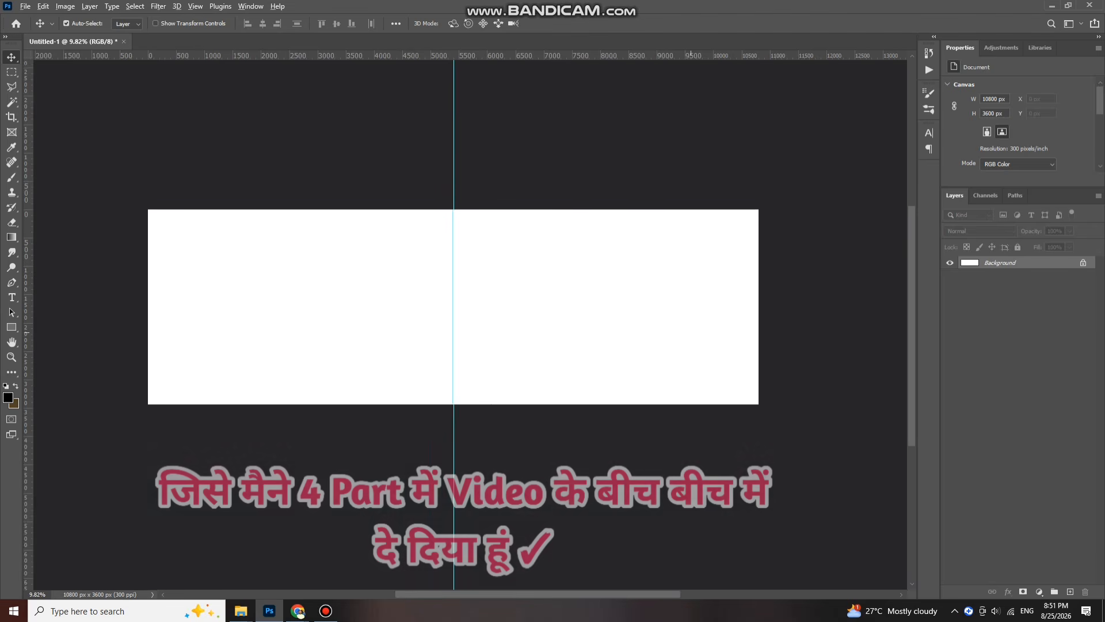
pyautogui.hscroll(3, 676, 334)
pyautogui.hscroll(1, 416, 310)
pyautogui.scroll(-1, 416, 311)
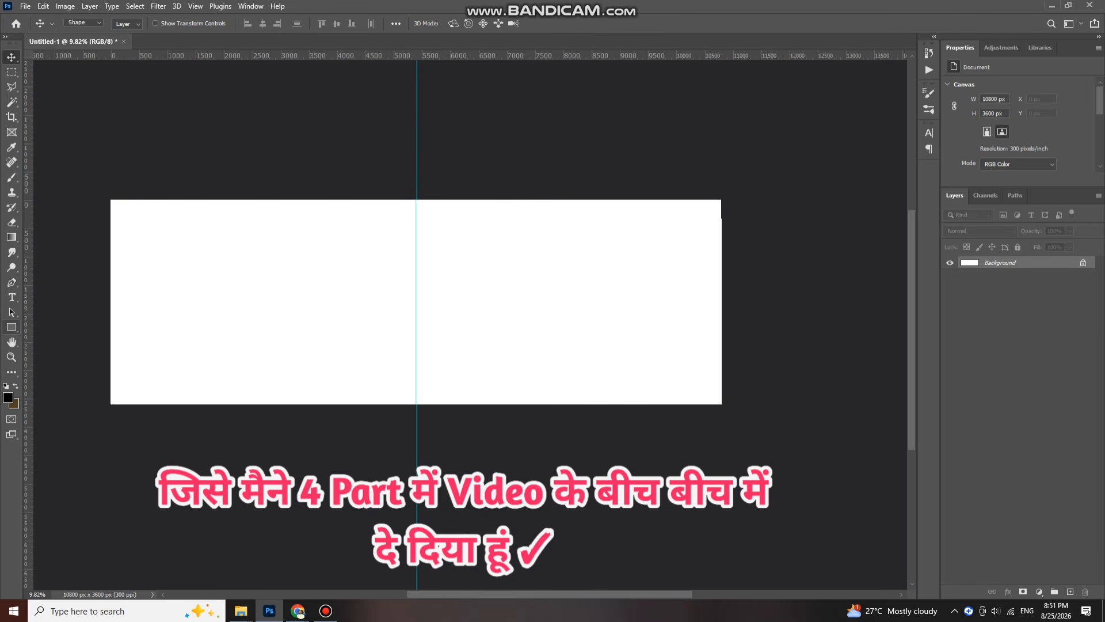
pyautogui.press('u')
pyautogui.moveTo(416, 161); pyautogui.dragTo(572, 427)
pyautogui.press('v')
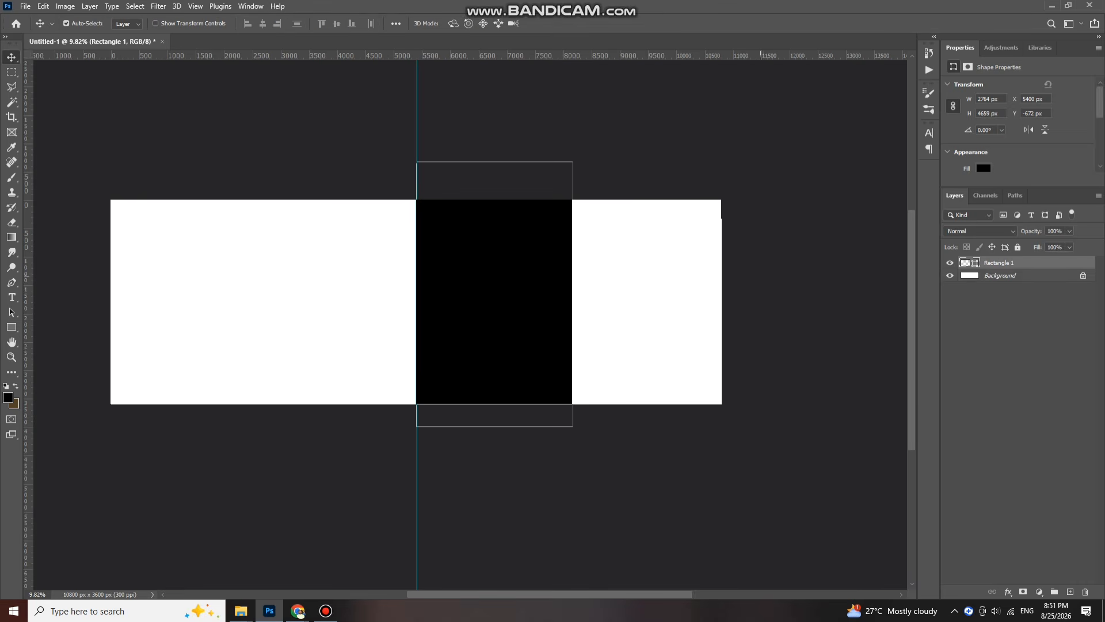
# Draw a second black rectangle of about 2144 × 3328 px in the white area near the canvas's right end, overshooting its upper edge
pyautogui.scroll(-3, 717, 273)
pyautogui.scroll(4, 680, 293)
pyautogui.moveTo(668, 294); pyautogui.dragTo(630, 293)
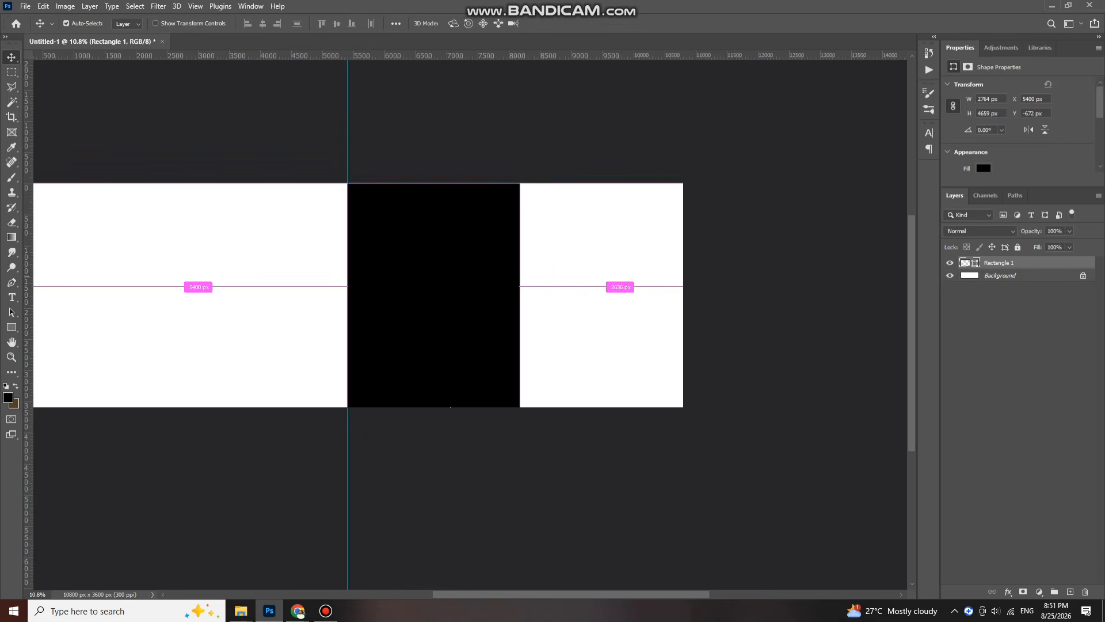
pyautogui.press('u')
pyautogui.moveTo(536, 164); pyautogui.dragTo(670, 372)
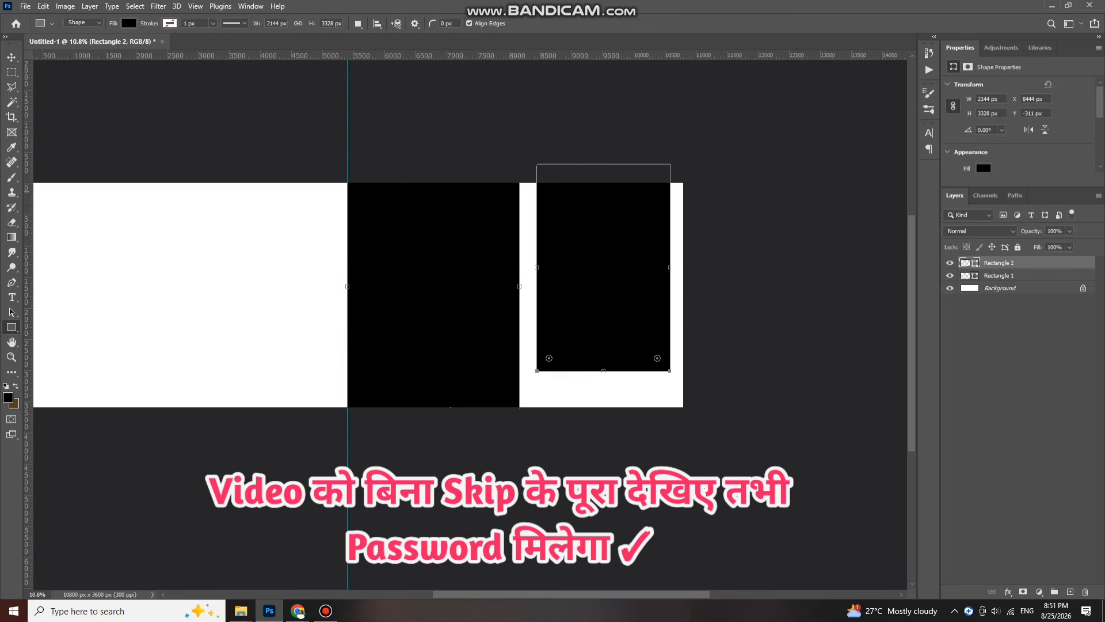
# Round only the second rectangle's lower-right corner with a radius of 551 px
pyautogui.scroll(-4, 1012, 126)
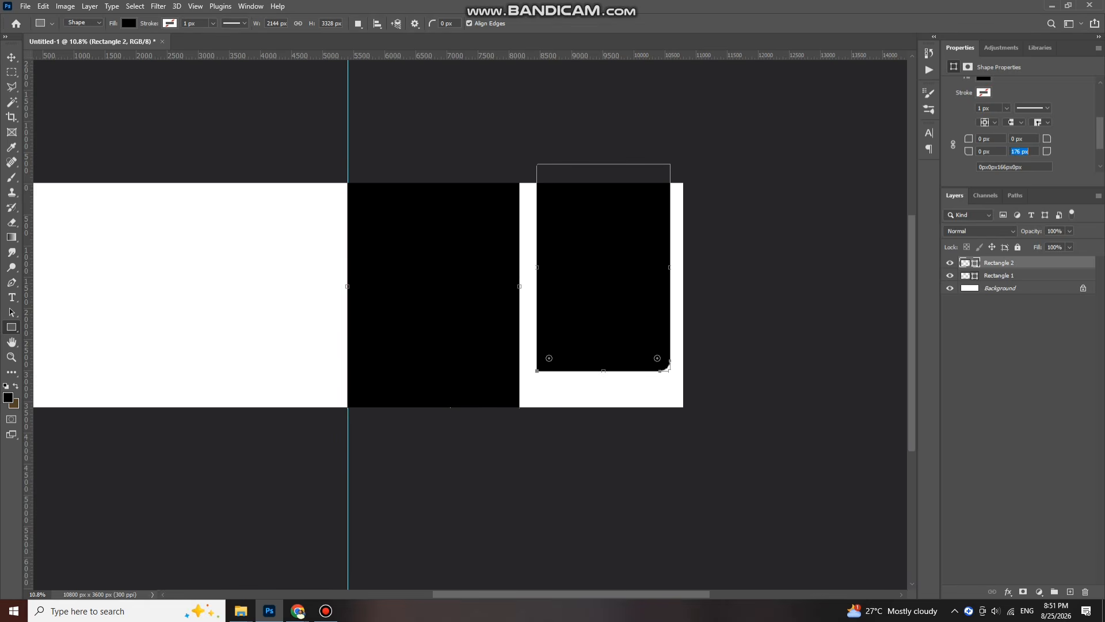
pyautogui.moveTo(1045, 151); pyautogui.dragTo(1104, 151)
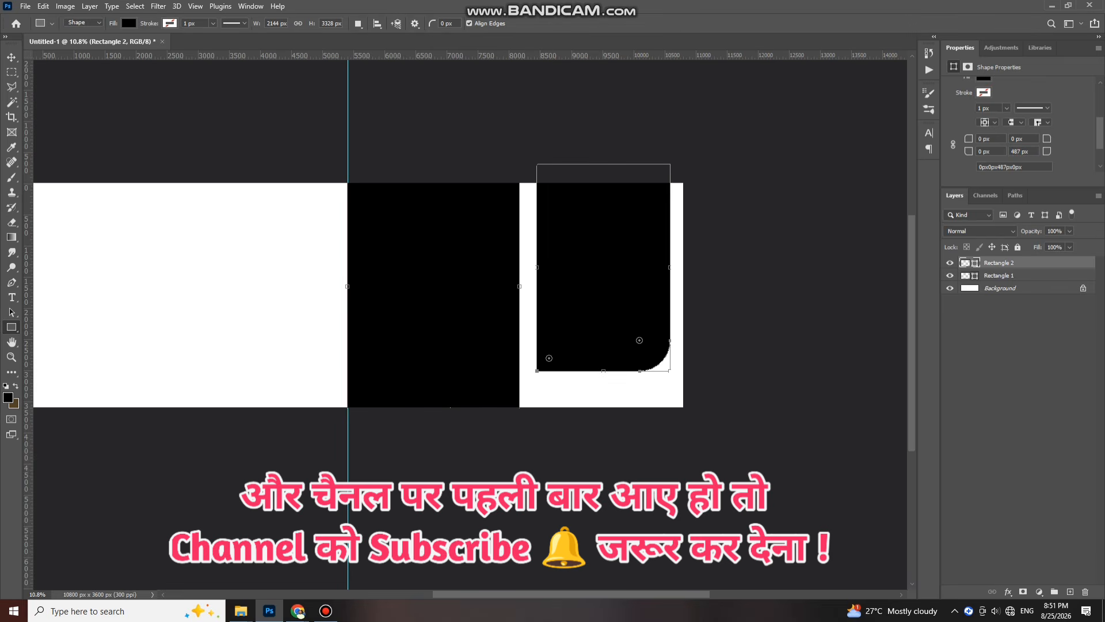
pyautogui.press('Return')
pyautogui.press('v')
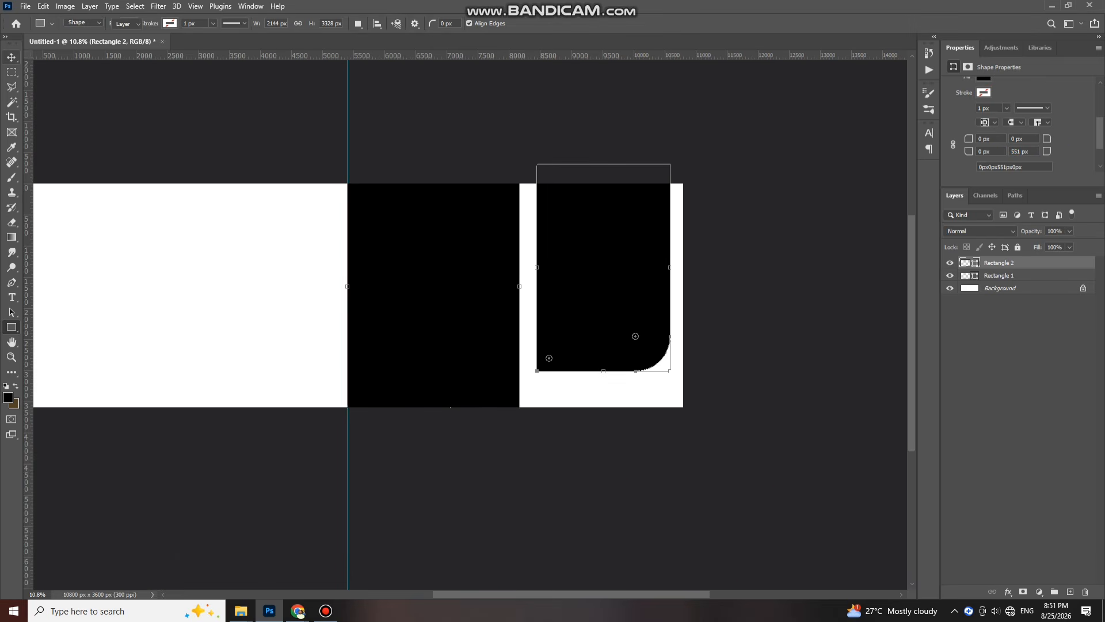
# Shift the round-cornered rectangle slightly upward and scale it to about 106.5%
pyautogui.moveTo(620, 323); pyautogui.dragTo(619, 313)
pyautogui.scroll(3, 619, 331)
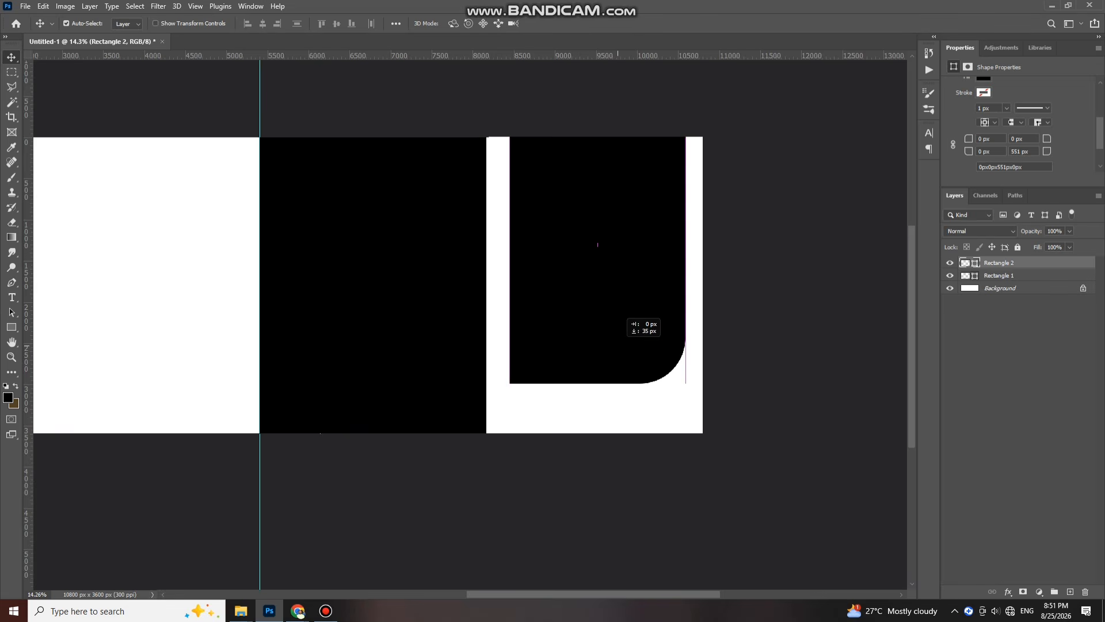
pyautogui.hotkey('ctrl', 't')
pyautogui.moveTo(597, 384)
pyautogui.mouseDown()
pyautogui.moveTo(598, 401)
pyautogui.moveTo(600, 366)
pyautogui.mouseUp()
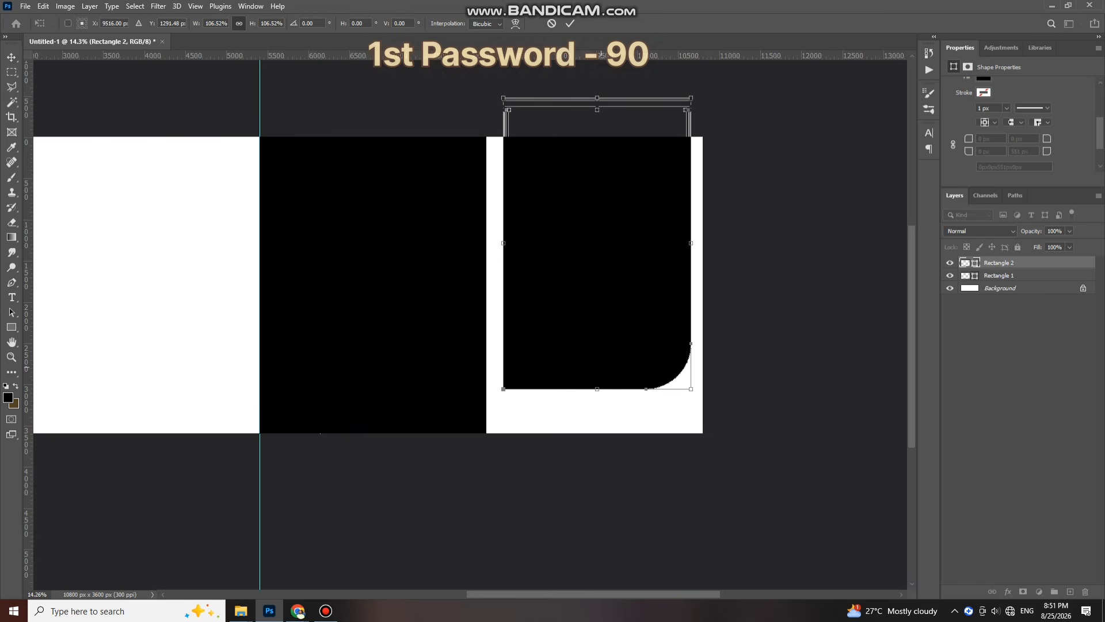
pyautogui.press('Return')
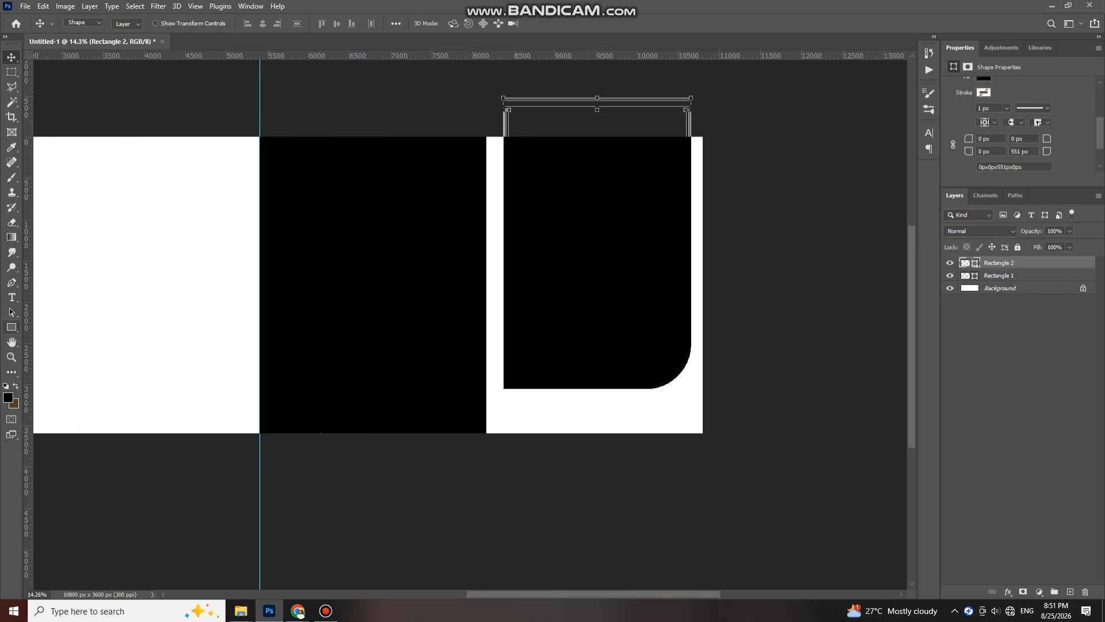
# Draw a small black rectangle of about 1031 × 1556 px across the white gap between the two large rectangles
pyautogui.press('u')
pyautogui.moveTo(444, 258); pyautogui.dragTo(530, 386)
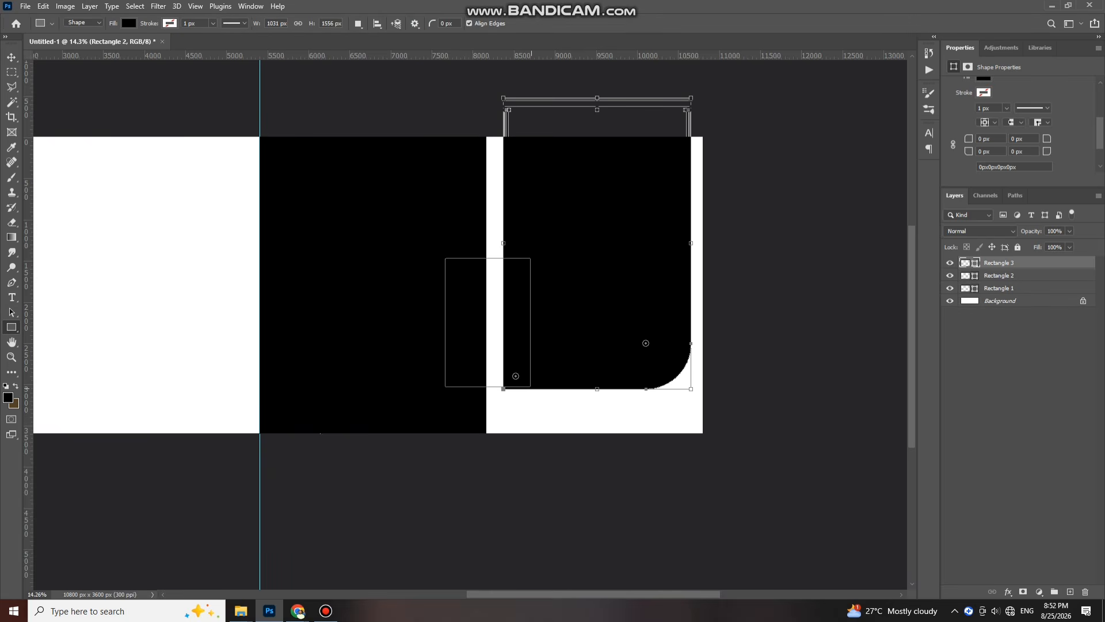
pyautogui.press('v')
# Add a white inside Stroke effect to the small rectangle, raising its size to just over 46 px
pyautogui.click(1008, 592)
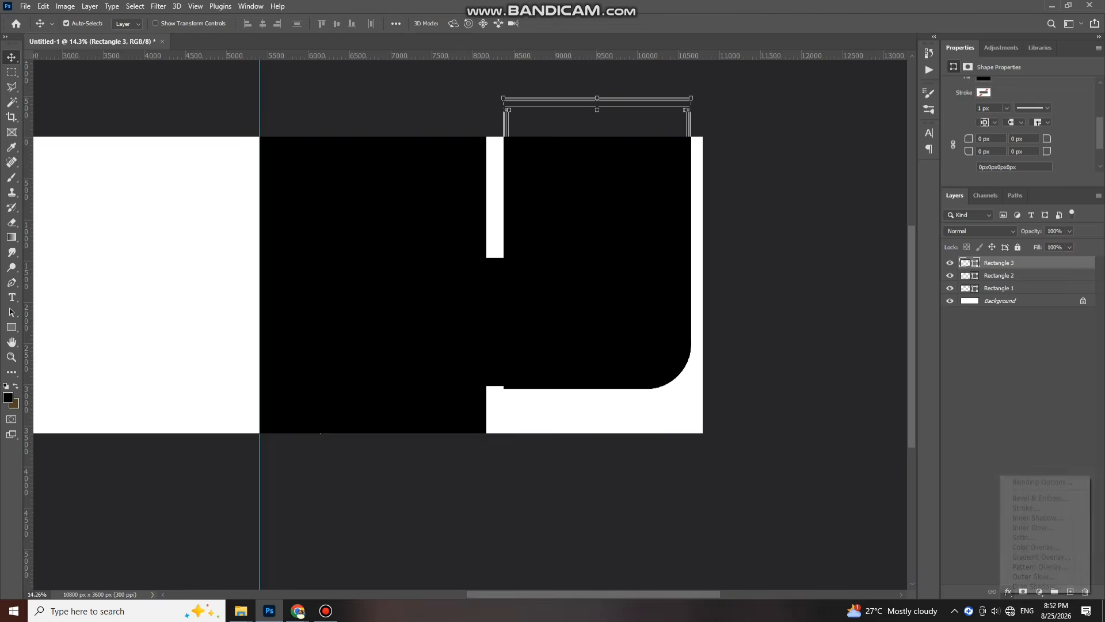
pyautogui.click(1024, 508)
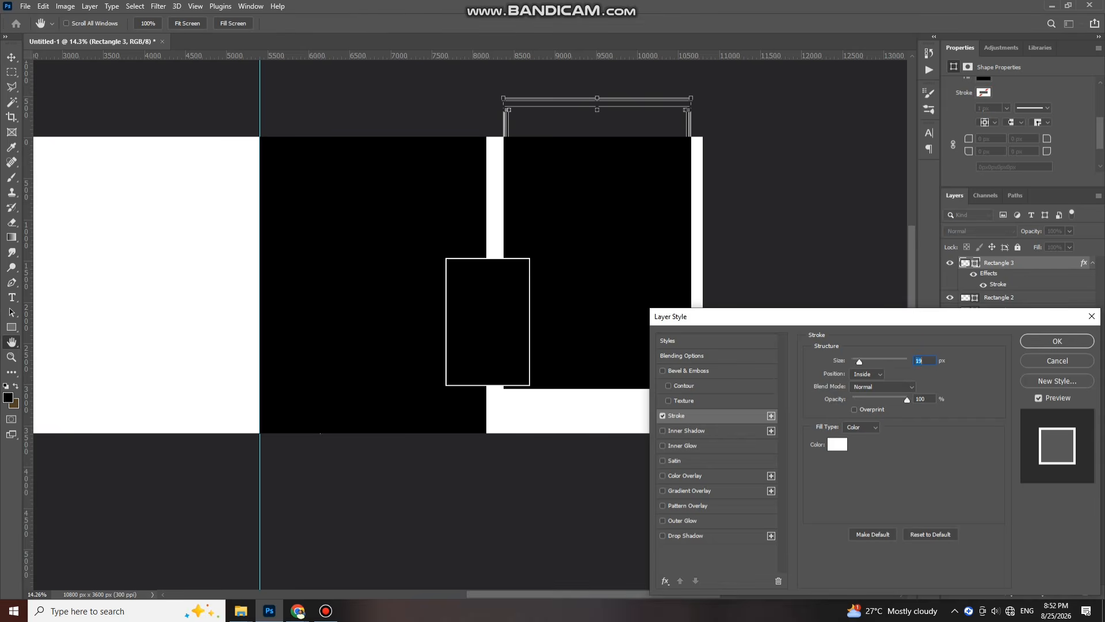
pyautogui.press('Up')
pyautogui.press('Up')
pyautogui.press('Up')
pyautogui.press('Up')
pyautogui.press('Up')
pyautogui.press('Up')
pyautogui.press('Up')
pyautogui.press('Up')
pyautogui.press('Up')
pyautogui.press('Up')
pyautogui.press('Up')
pyautogui.press('Up')
pyautogui.press('Up')
pyautogui.press('Up')
pyautogui.press('Up')
pyautogui.press('Up')
pyautogui.press('Up')
pyautogui.press('Up')
pyautogui.press('Up')
pyautogui.press('Up')
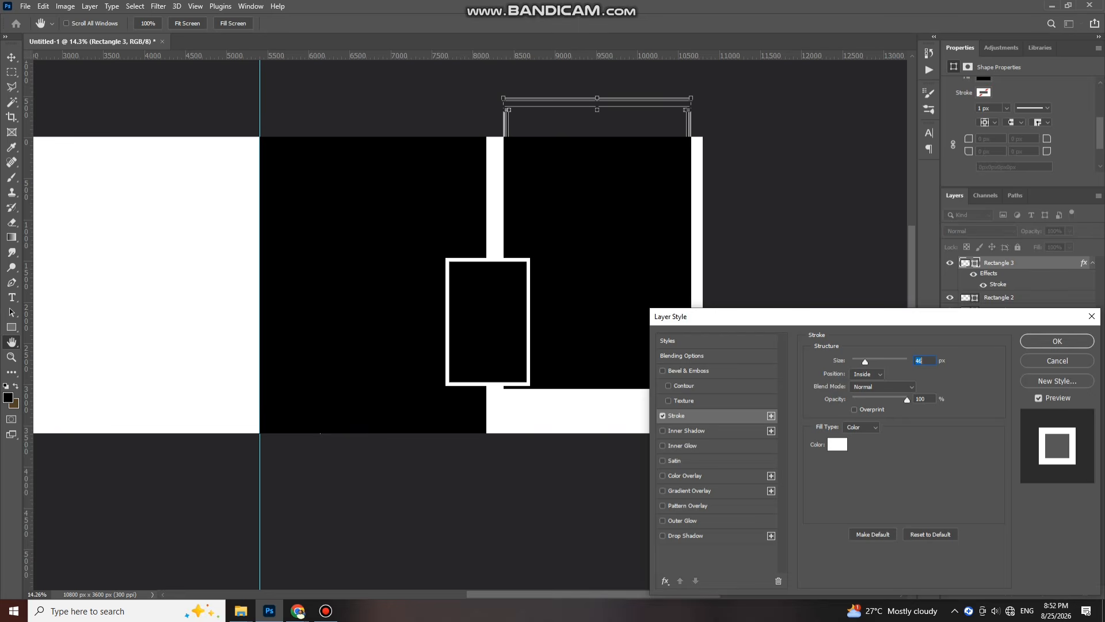
pyautogui.press('Up')
pyautogui.press('Up')
pyautogui.press('Up')
pyautogui.press('Return')
# Move the small framed rectangle down, close to the lower edge of the canvas
pyautogui.press('v')
pyautogui.moveTo(493, 272); pyautogui.dragTo(508, 345)
pyautogui.scroll(-2, 528, 380)
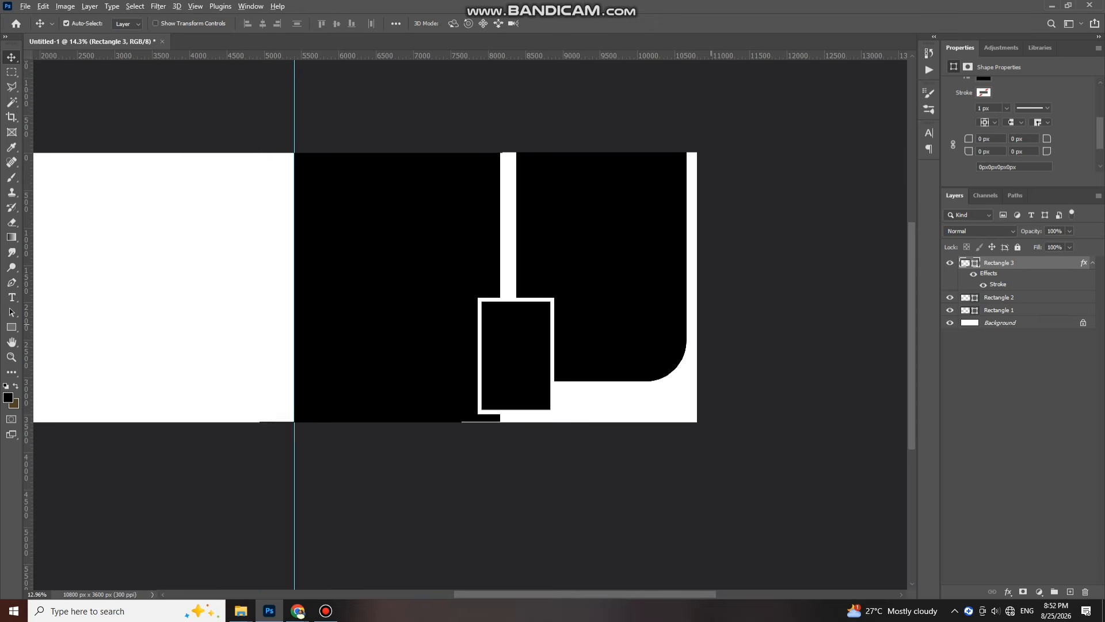
# Draw a black rectangle of about 1901 × 2894 px just left of the centre guide, overshooting the canvas's upper edge
pyautogui.hscroll(-13, 523, 357)
pyautogui.hscroll(-5, 523, 357)
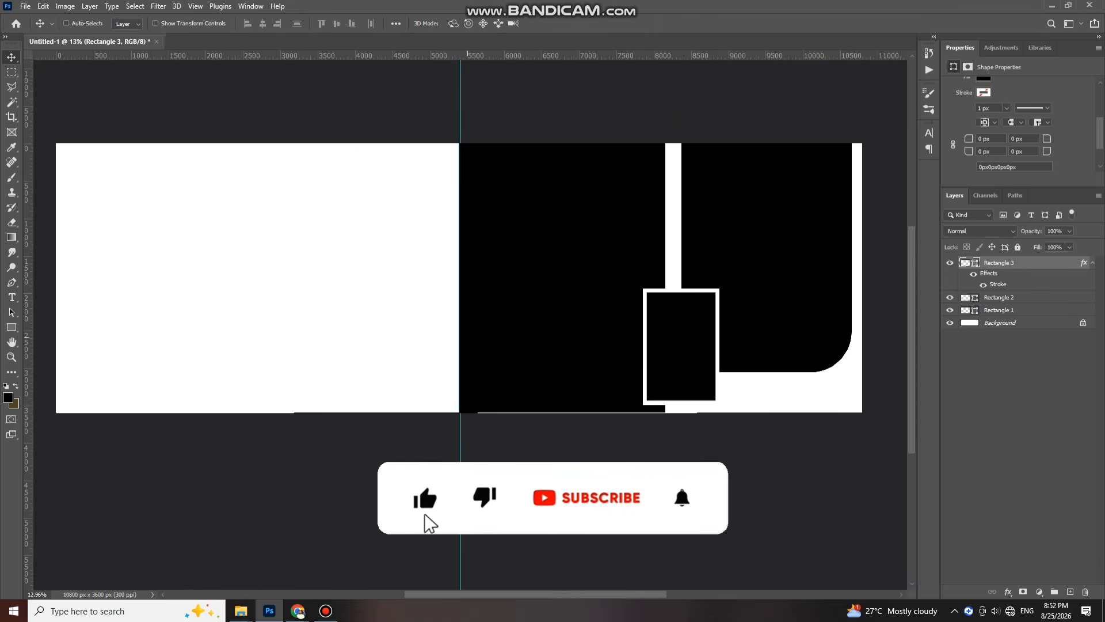
pyautogui.scroll(1, 523, 357)
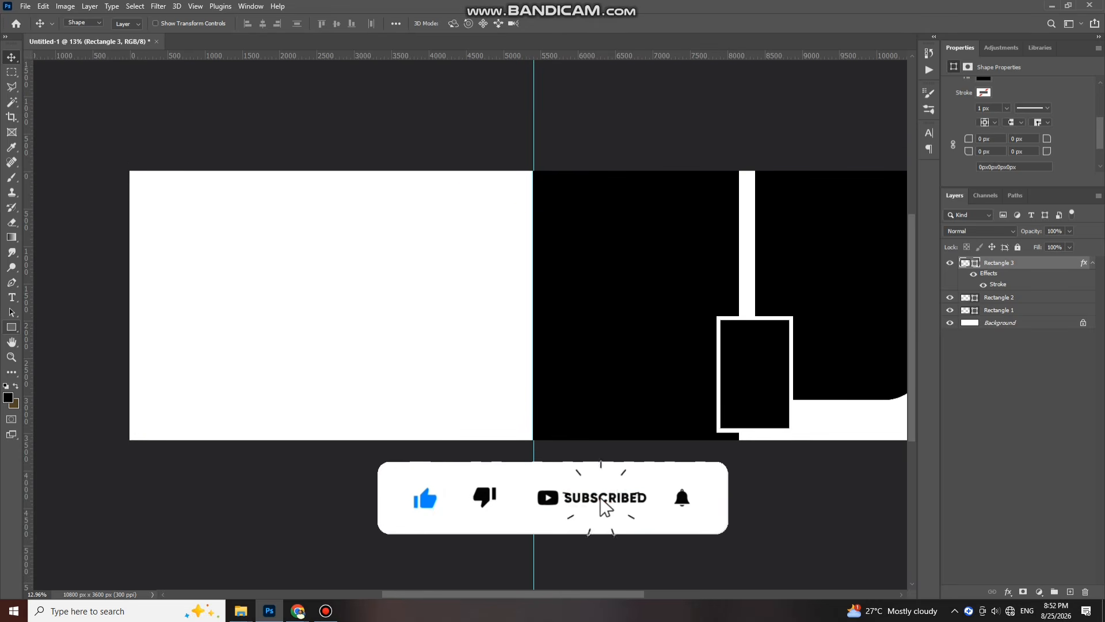
pyautogui.press('u')
pyautogui.moveTo(383, 147)
pyautogui.mouseDown()
pyautogui.moveTo(491, 351)
pyautogui.moveTo(531, 378)
pyautogui.moveTo(516, 355)
pyautogui.moveTo(524, 347)
pyautogui.moveTo(524, 363)
pyautogui.mouseUp()
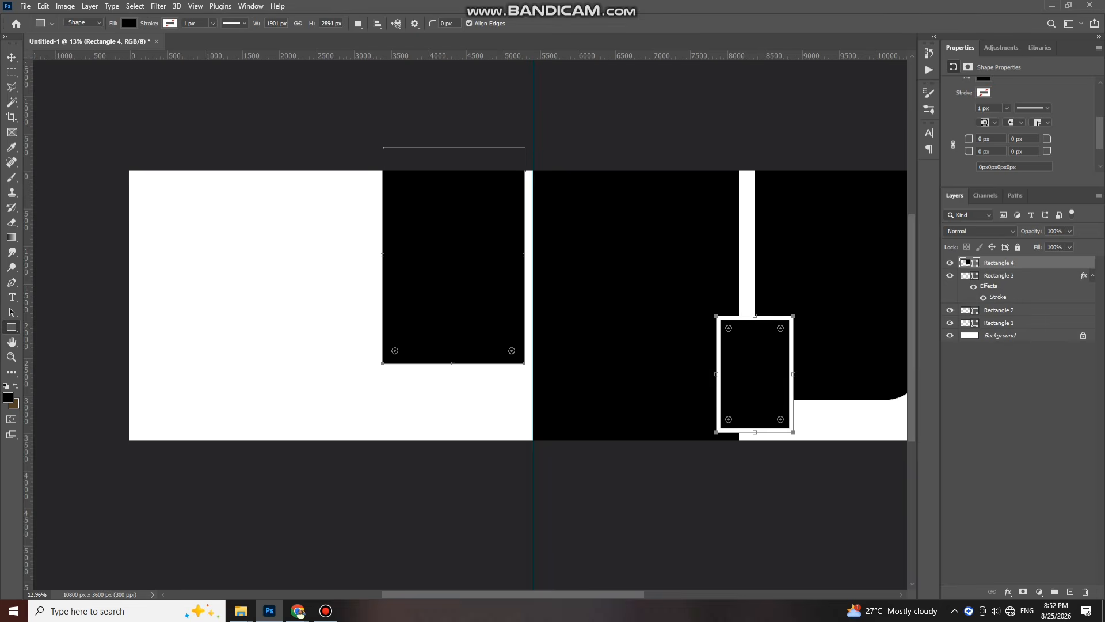
# Duplicate that rectangle straight down with a narrow gap between them, and lower the copy's opacity to 37%
pyautogui.press('v')
pyautogui.moveTo(459, 235); pyautogui.dragTo(463, 432)
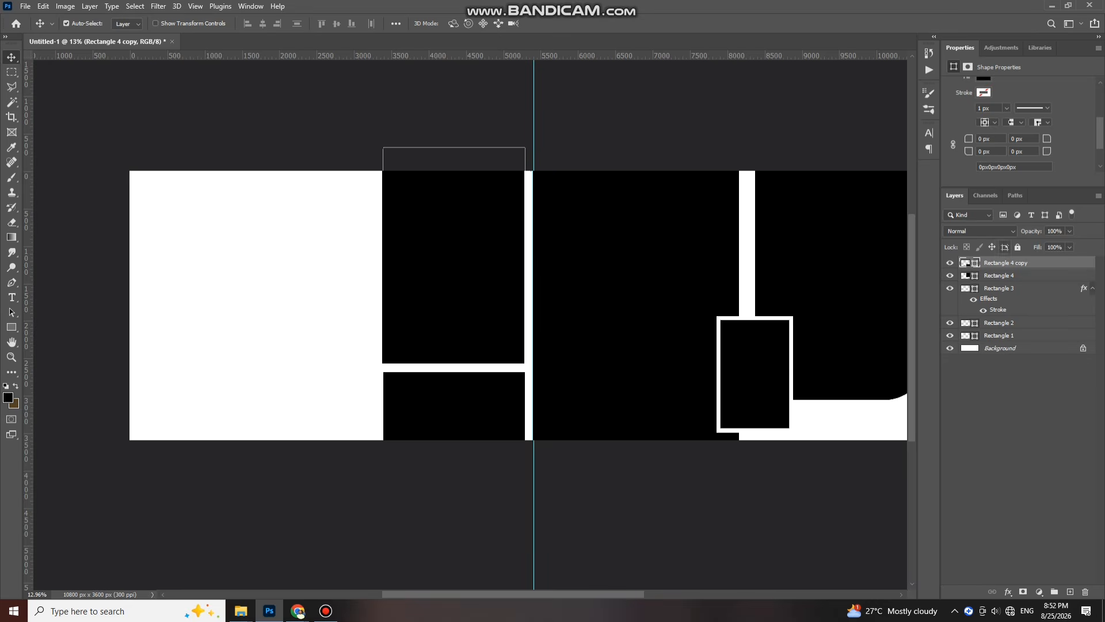
pyautogui.moveTo(1070, 244); pyautogui.dragTo(1034, 244)
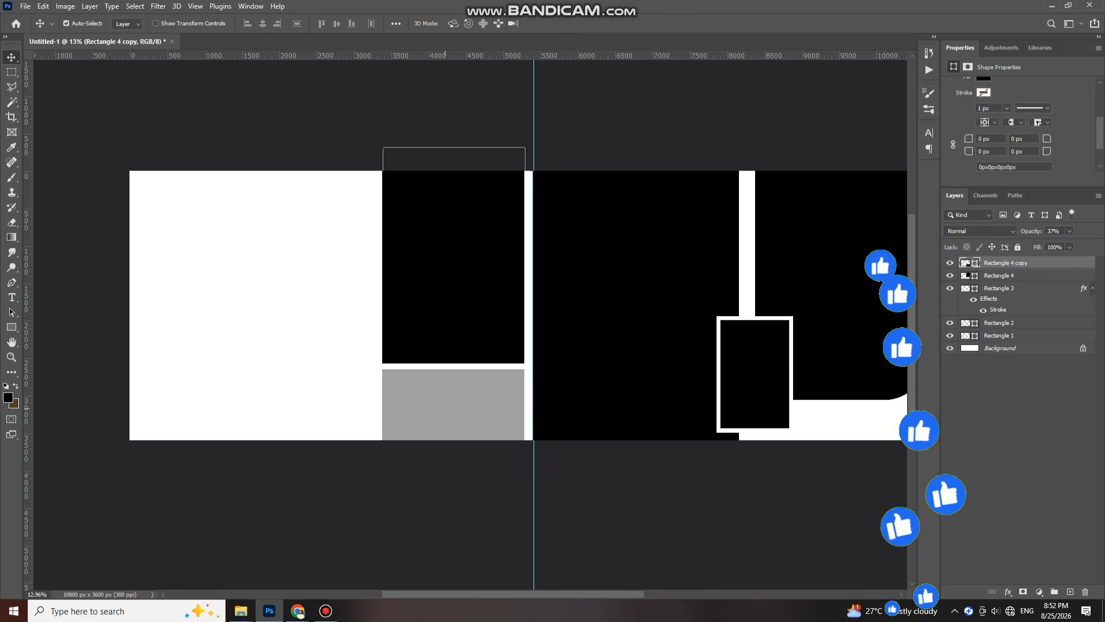
# Nudge the semi-transparent copy down to widen the white gap above it
pyautogui.hotkey('shift', 'Up')
pyautogui.hotkey('shift', 'Up')
pyautogui.hotkey('shift', 'Up')
pyautogui.hotkey('shift', 'Up')
pyautogui.hotkey('shift', 'Up')
pyautogui.hotkey('shift', 'Up')
pyautogui.hotkey('shift', 'Up')
pyautogui.hotkey('shift', 'Down')
pyautogui.hotkey('shift', 'Down')
pyautogui.hotkey('shift', 'Down')
pyautogui.hotkey('shift', 'Down')
pyautogui.hotkey('shift', 'Down')
pyautogui.hotkey('shift', 'Down')
pyautogui.hotkey('shift', 'Down')
pyautogui.hotkey('shift', 'Down')
pyautogui.hotkey('shift', 'Down')
pyautogui.hotkey('shift', 'Down')
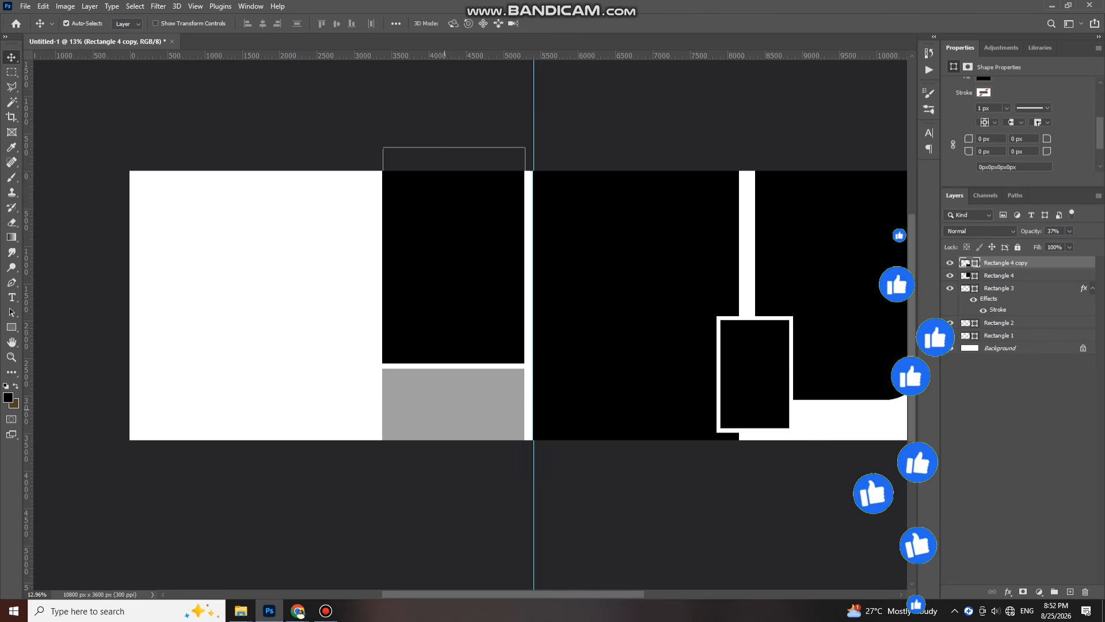
pyautogui.hotkey('shift', 'Down')
pyautogui.hotkey('shift', 'Down')
pyautogui.hotkey('shift', 'Down')
pyautogui.hotkey('shift', 'Down')
pyautogui.hotkey('shift', 'Down')
pyautogui.hotkey('shift', 'Down')
pyautogui.hotkey('shift', 'Down')
pyautogui.hotkey('shift', 'Down')
pyautogui.hotkey('shift', 'Down')
pyautogui.hotkey('shift', 'Down')
pyautogui.hotkey('shift', 'Down')
pyautogui.hotkey('shift', 'Down')
pyautogui.hotkey('shift', 'Down')
pyautogui.hotkey('shift', 'Down')
pyautogui.hotkey('shift', 'Down')
pyautogui.hotkey('shift', 'Down')
pyautogui.hotkey('shift', 'Down')
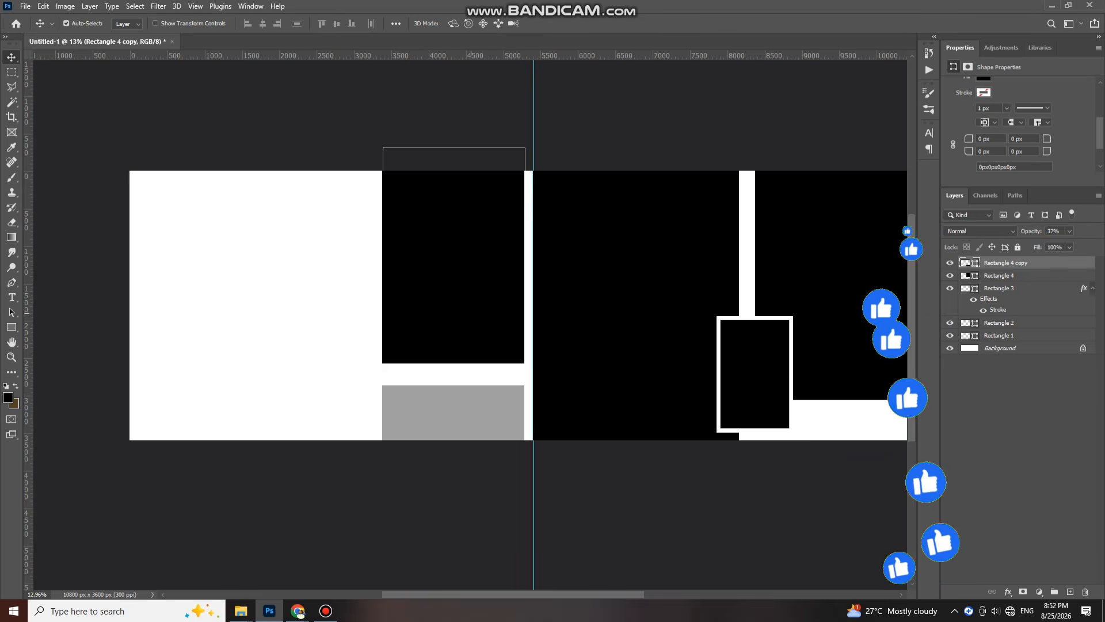
# Nudge the black rectangle above the gap upward to widen the gap further, then reselect the semi-transparent copy
pyautogui.hotkey('alt', '[')
pyautogui.hotkey('shift', 'Up')
pyautogui.hotkey('shift', 'Up')
pyautogui.hotkey('shift', 'Up')
pyautogui.hotkey('shift', 'Up')
pyautogui.hotkey('shift', 'Up')
pyautogui.hotkey('shift', 'Up')
pyautogui.hotkey('shift', 'Up')
pyautogui.hotkey('shift', 'Up')
pyautogui.hotkey('shift', 'Up')
pyautogui.hotkey('shift', 'Up')
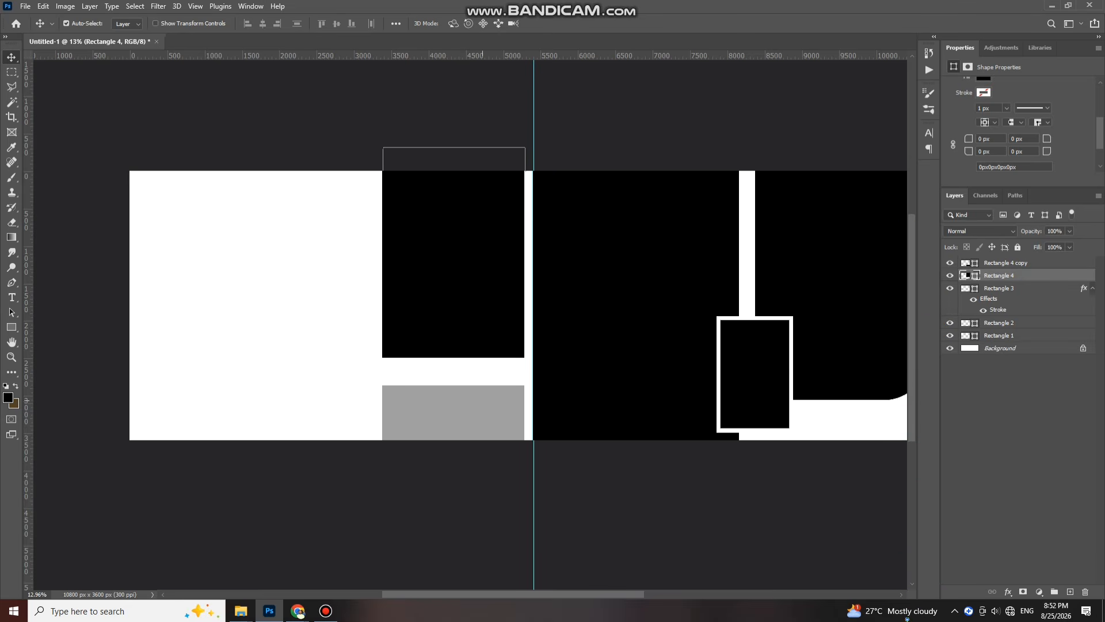
pyautogui.hotkey('shift', 'Up')
pyautogui.hotkey('shift', 'Up')
pyautogui.hotkey('alt', ']')
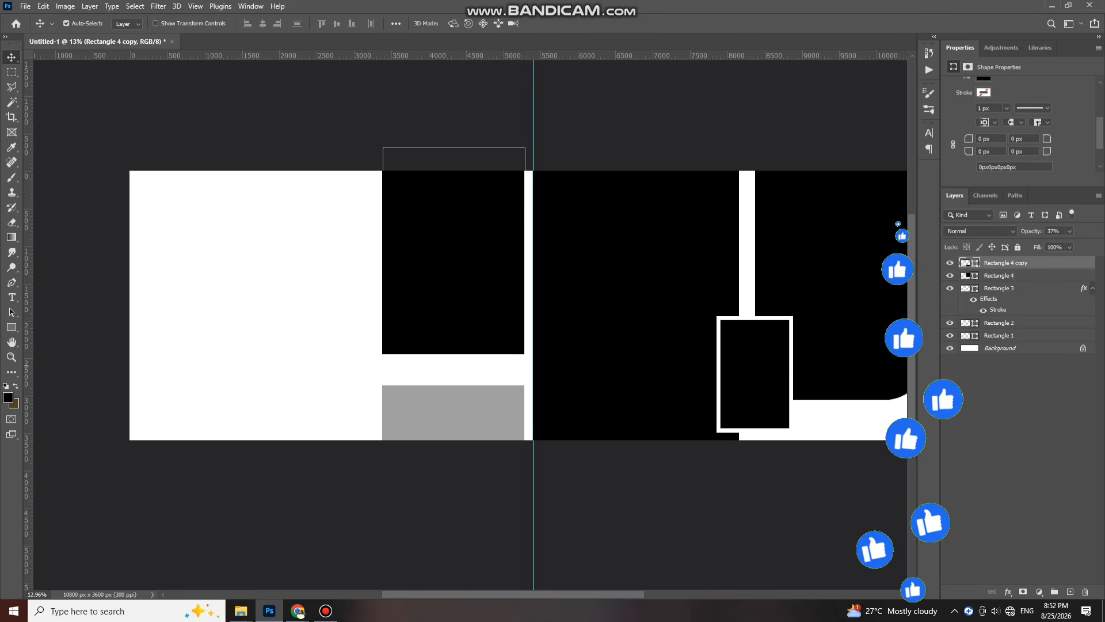
# Duplicate the small framed rectangle over the gap in the left half and bring the copy to the front
pyautogui.moveTo(735, 349); pyautogui.dragTo(440, 347)
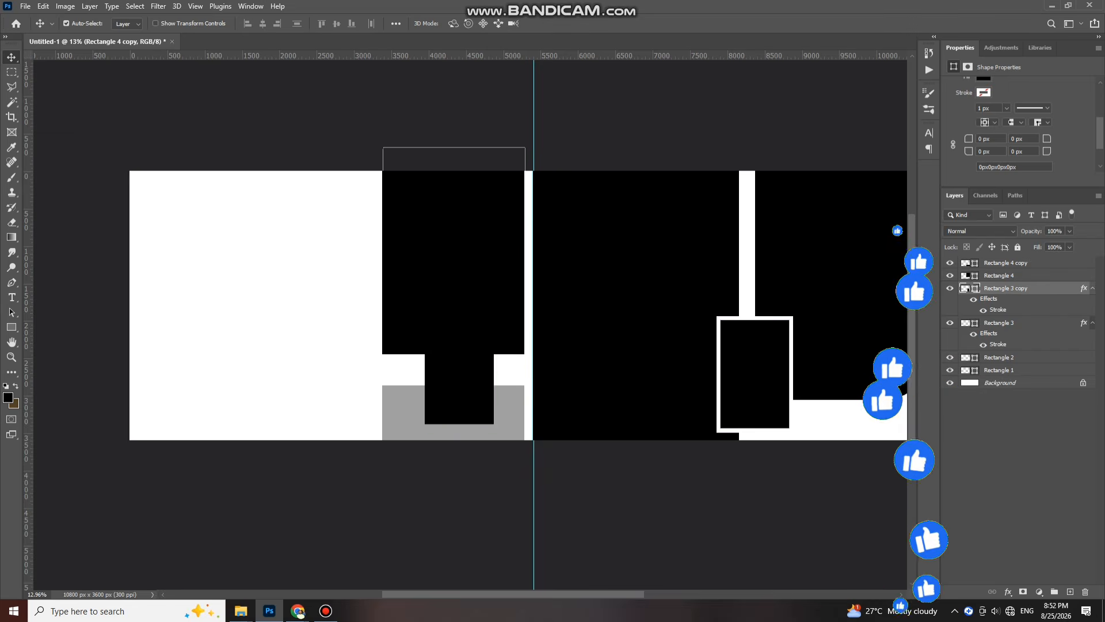
pyautogui.hotkey('ctrl', 'shift', ']')
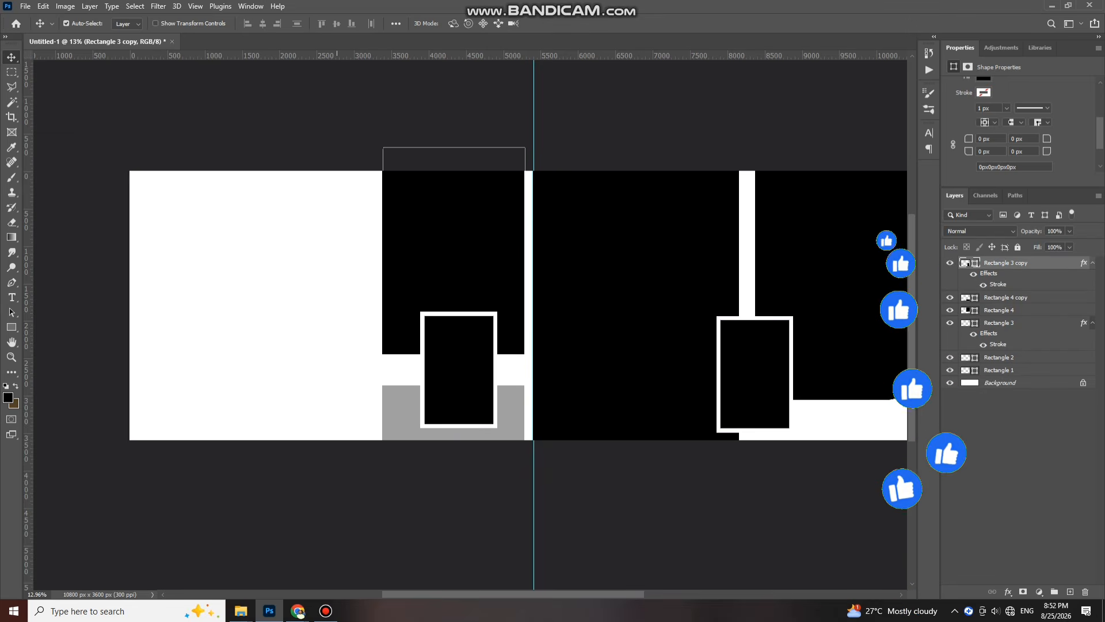
# Widen the framed copy to 1093 px and nudge it left to centre it over the gap
pyautogui.moveTo(458, 370); pyautogui.dragTo(503, 369)
pyautogui.hotkey('ctrl', 't')
pyautogui.press('Return')
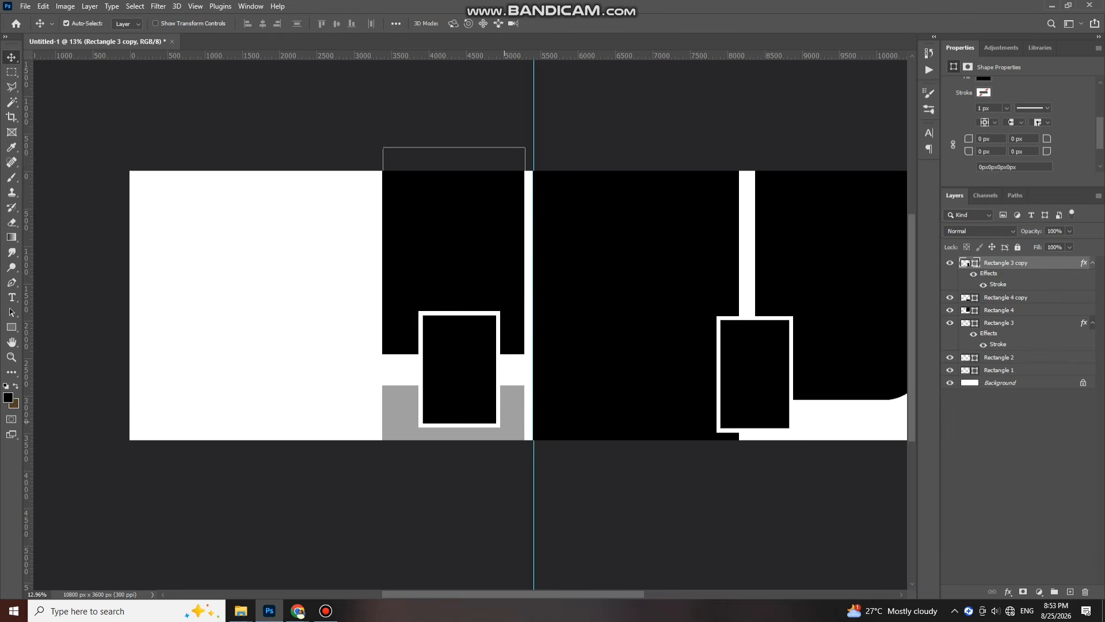
pyautogui.hotkey('shift', 'Left')
pyautogui.hotkey('shift', 'Left')
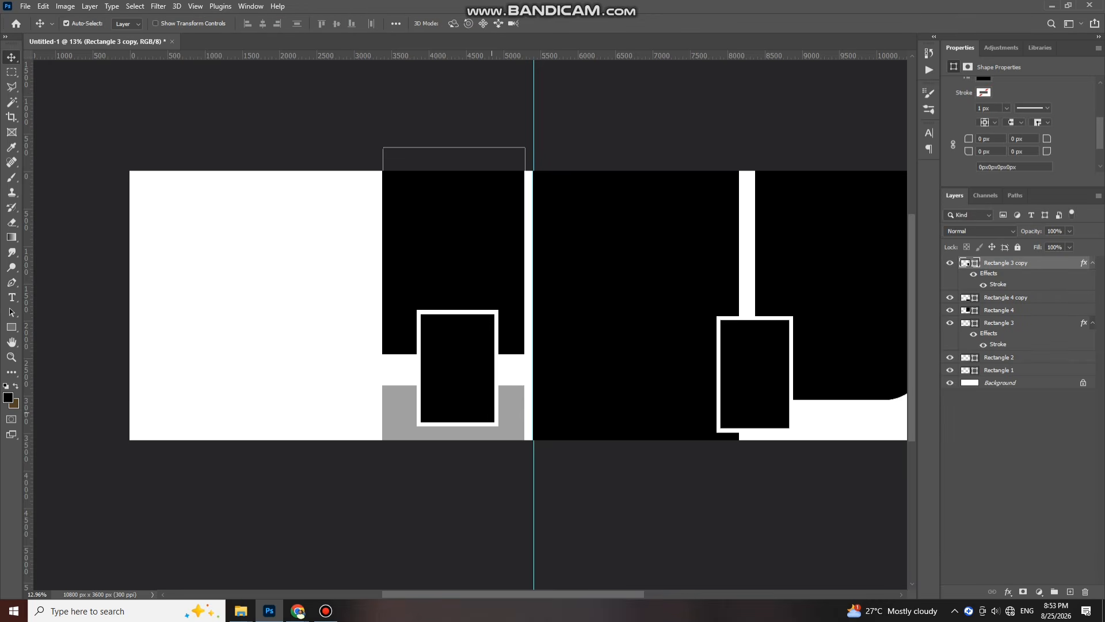
# Draw a tall black rectangle left of the stacked pair, overshooting the canvas above and below, with a narrow white gap between them
pyautogui.hscroll(-3, 468, 339)
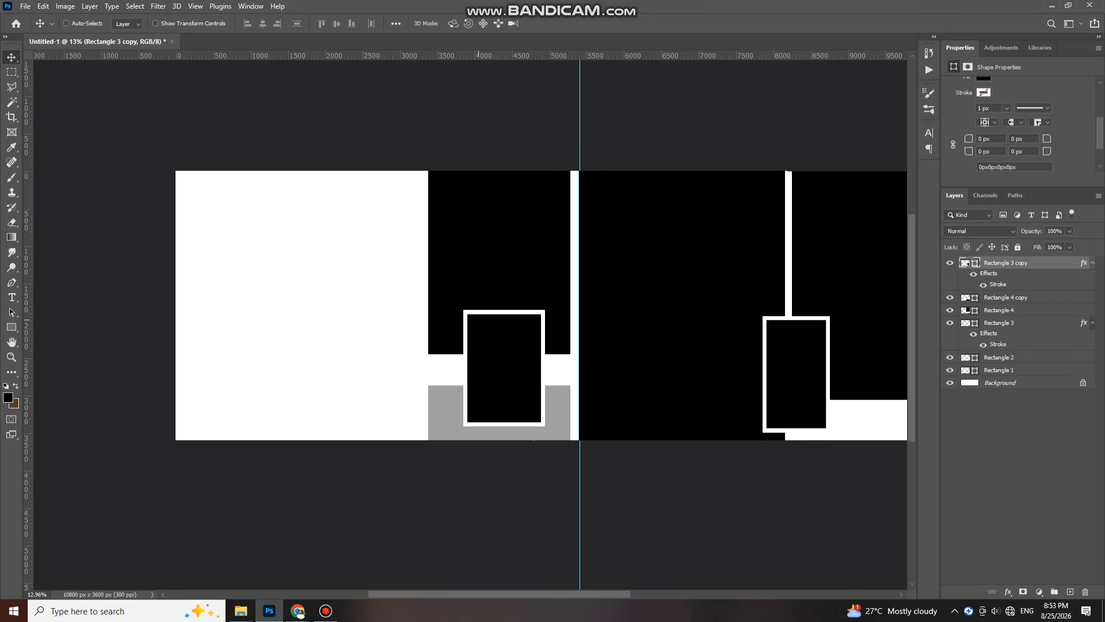
pyautogui.press('u')
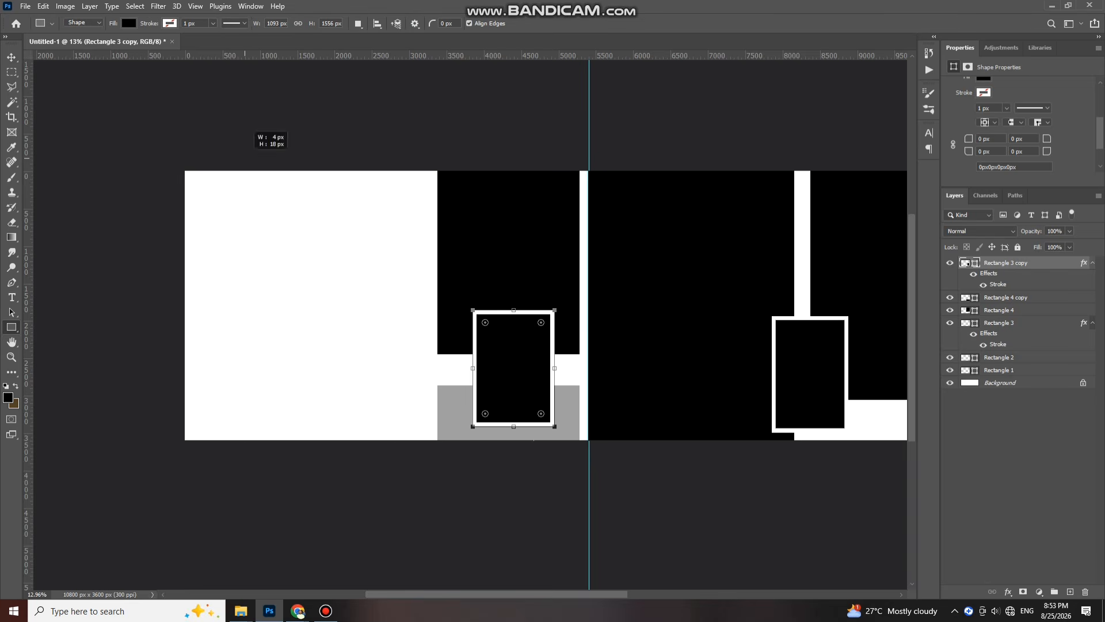
pyautogui.moveTo(245, 159); pyautogui.dragTo(429, 456)
pyautogui.press('v')
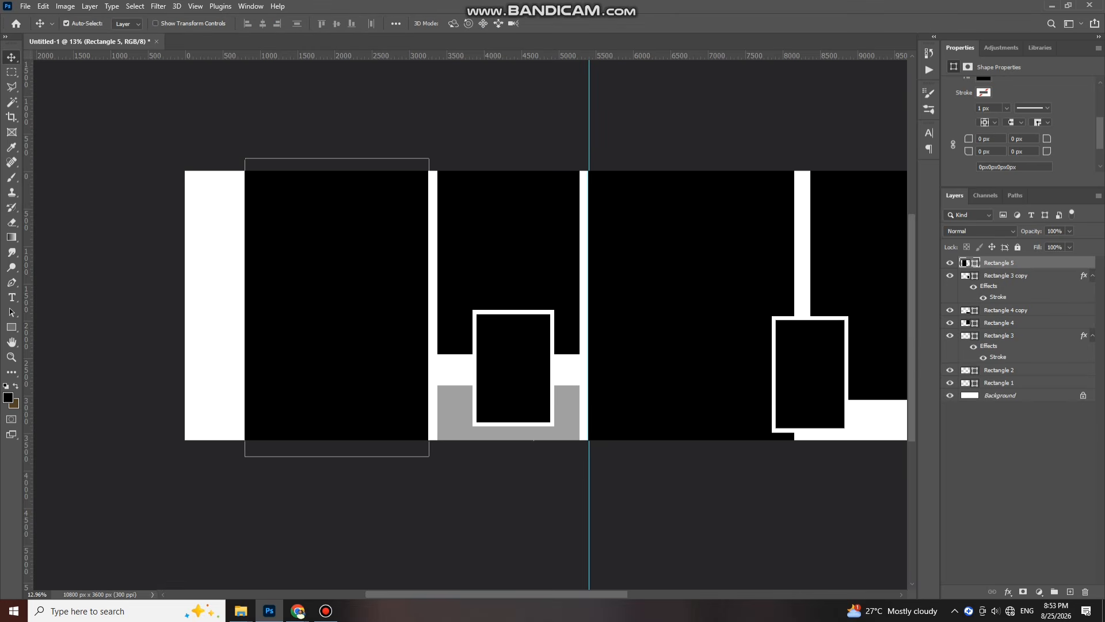
pyautogui.moveTo(343, 303); pyautogui.dragTo(342, 303)
pyautogui.scroll(1, 297, 366)
pyautogui.scroll(1, 296, 365)
pyautogui.hscroll(-1, 296, 365)
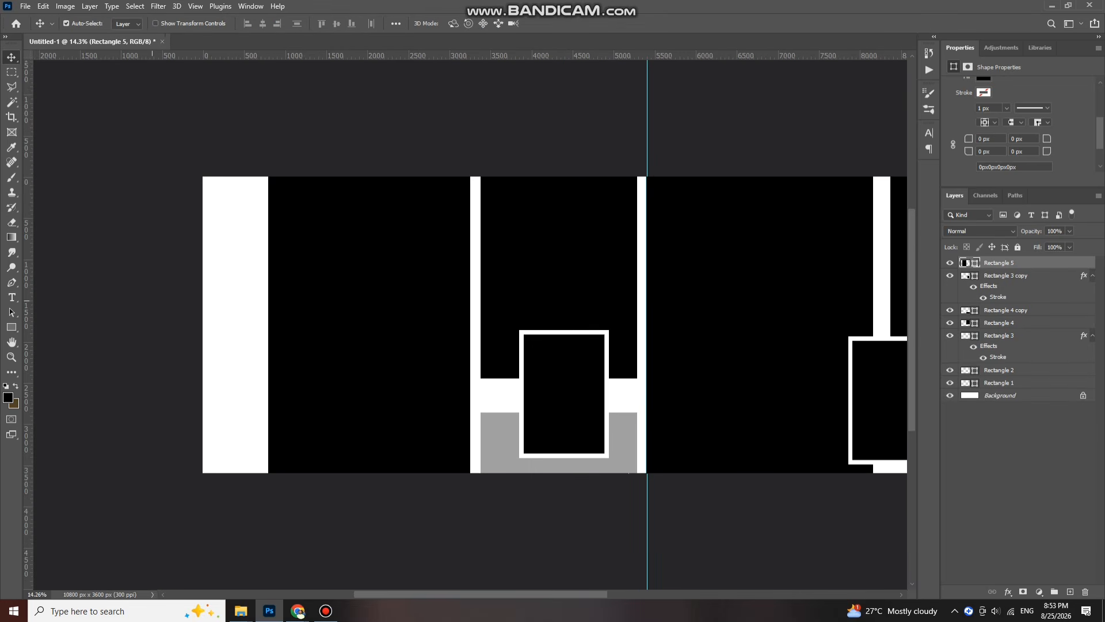
# Draw a black rectangle about 769 × 1577 px overlapping the canvas's left white strip and the tall black panel beside it
pyautogui.scroll(-1, 470, 364)
pyautogui.press('u')
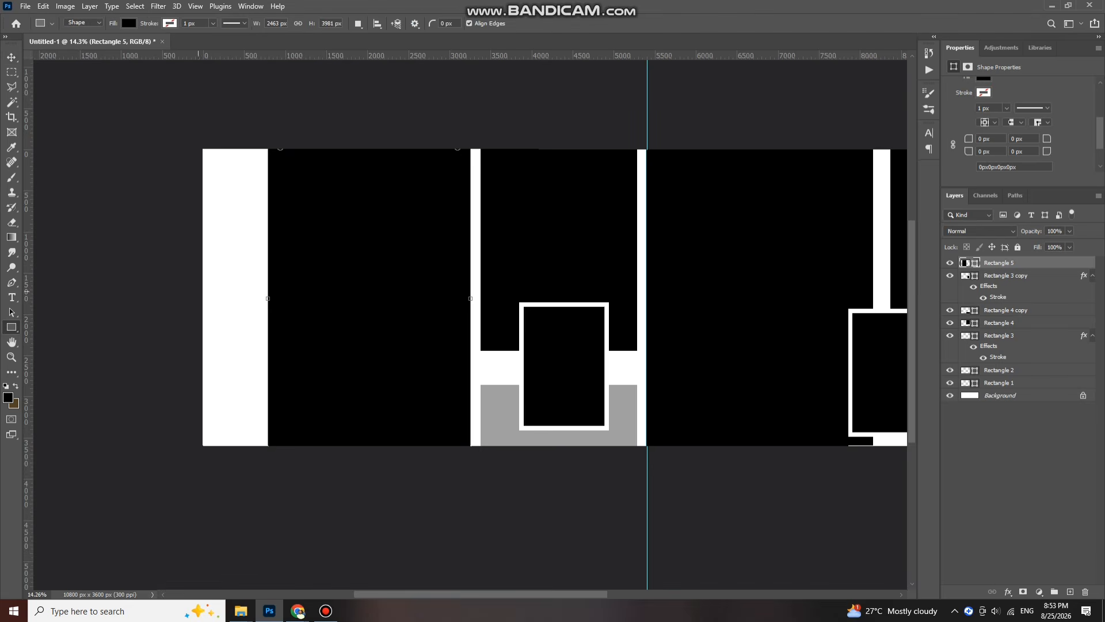
pyautogui.moveTo(220, 249); pyautogui.dragTo(283, 378)
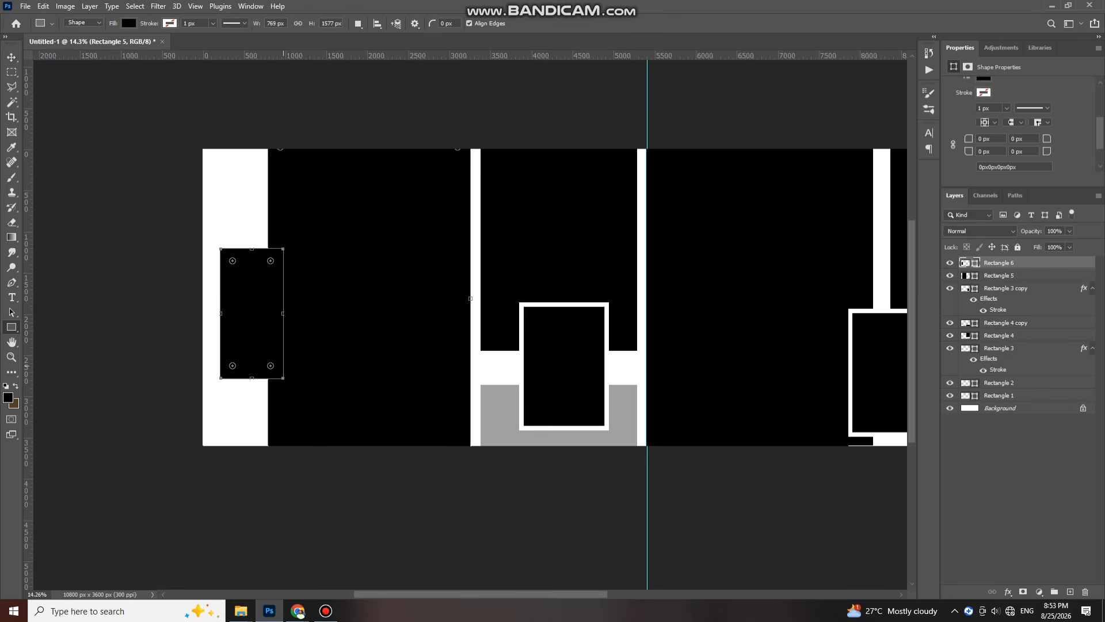
pyautogui.press('v')
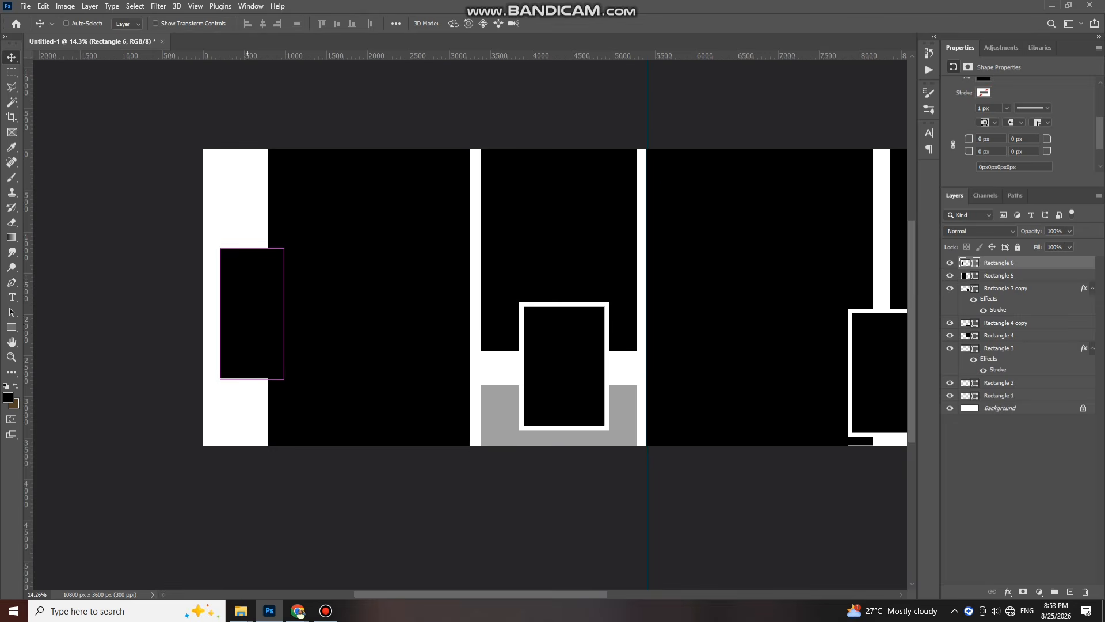
# Duplicate the new small black rectangle and offset the copy to its right over the tall black panel
pyautogui.hotkey('ctrl', 'j')
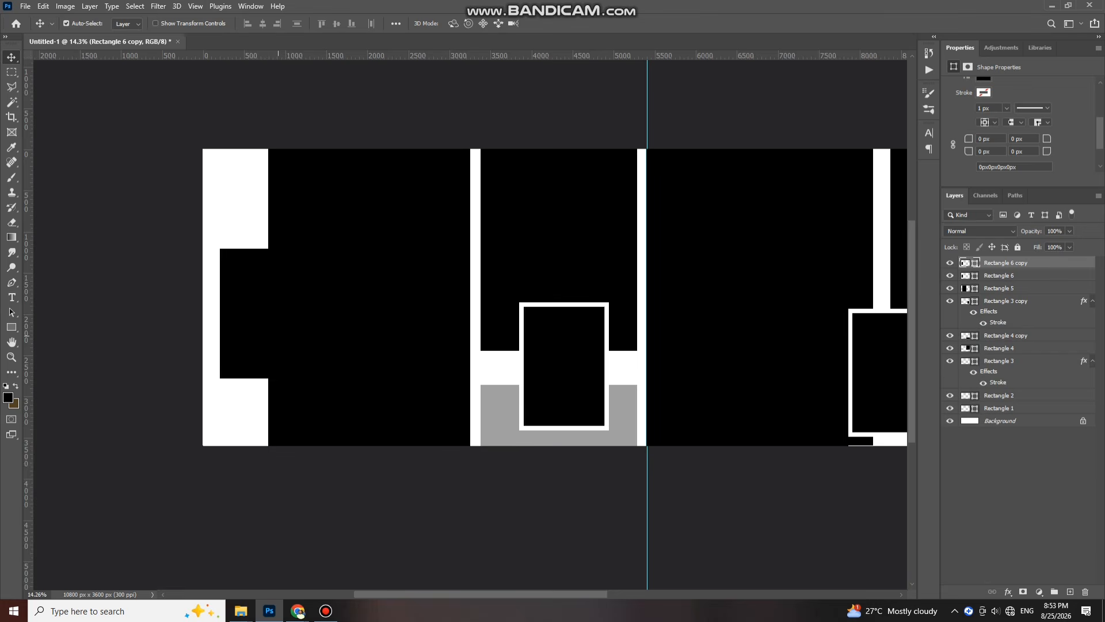
pyautogui.hotkey('ctrl', 't')
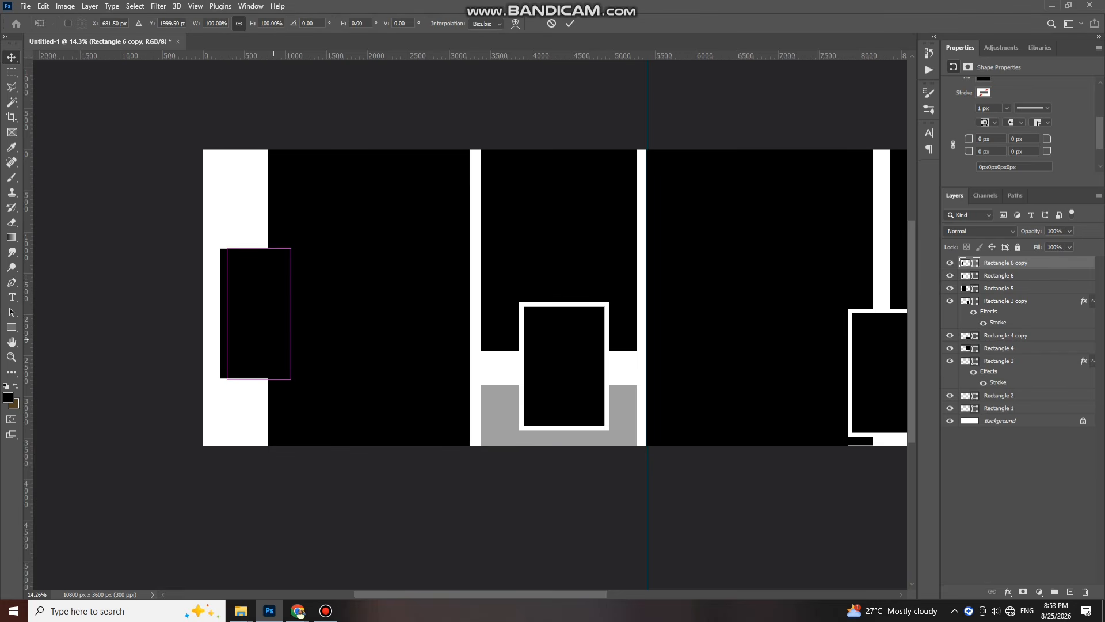
pyautogui.moveTo(275, 296); pyautogui.dragTo(334, 326)
pyautogui.press('Return')
# Change the rectangle copy's fill colour to white
pyautogui.scroll(2, 241, 339)
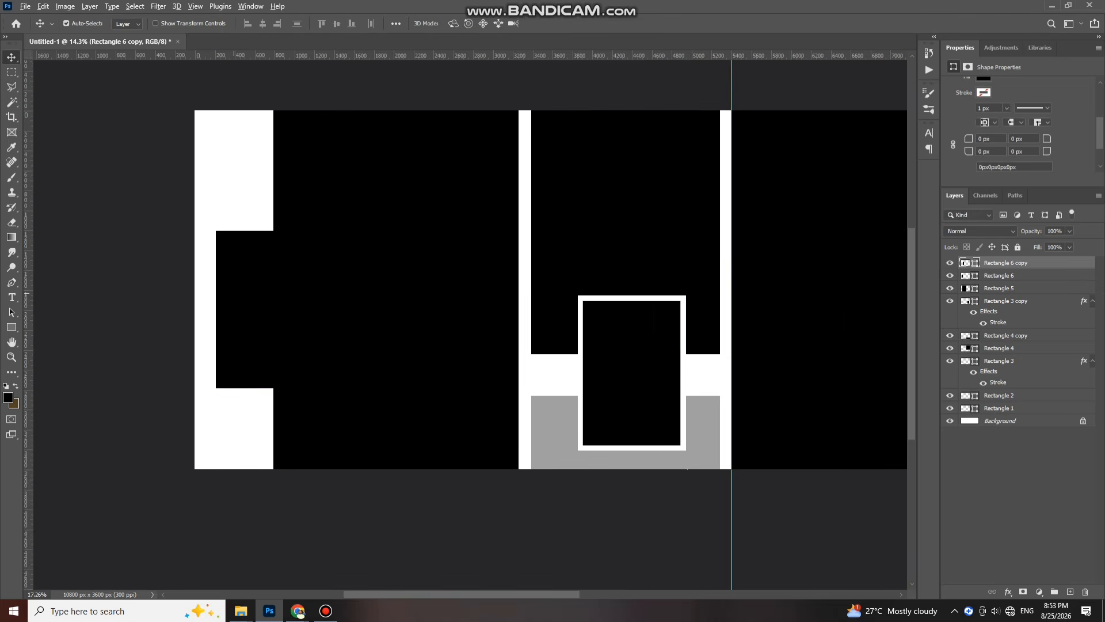
pyautogui.scroll(2, 240, 338)
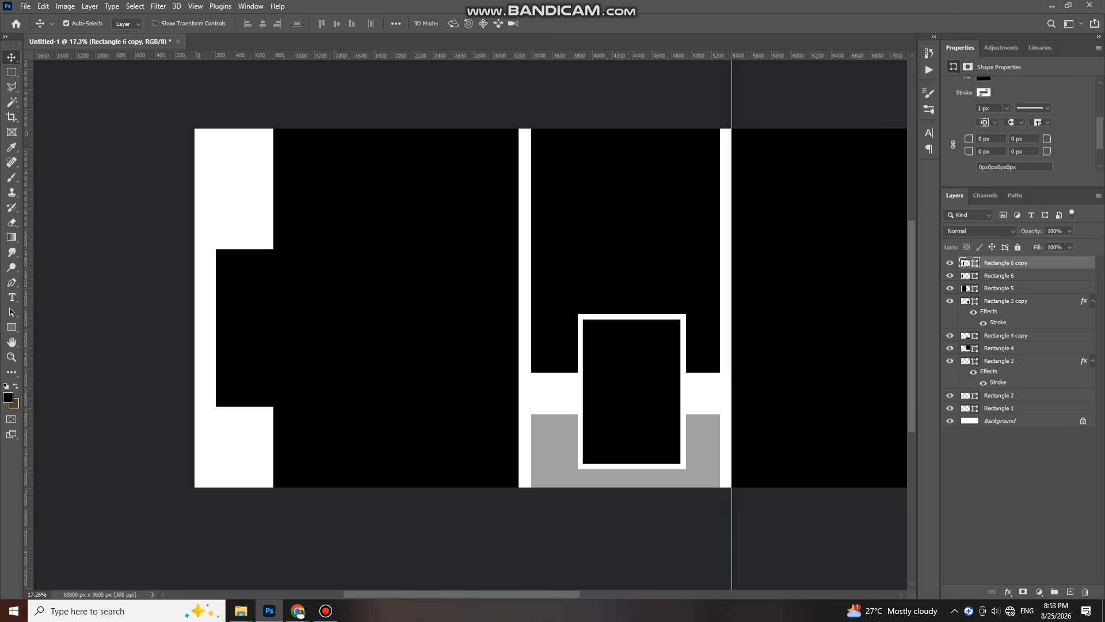
pyautogui.click(984, 79)
pyautogui.click(946, 138)
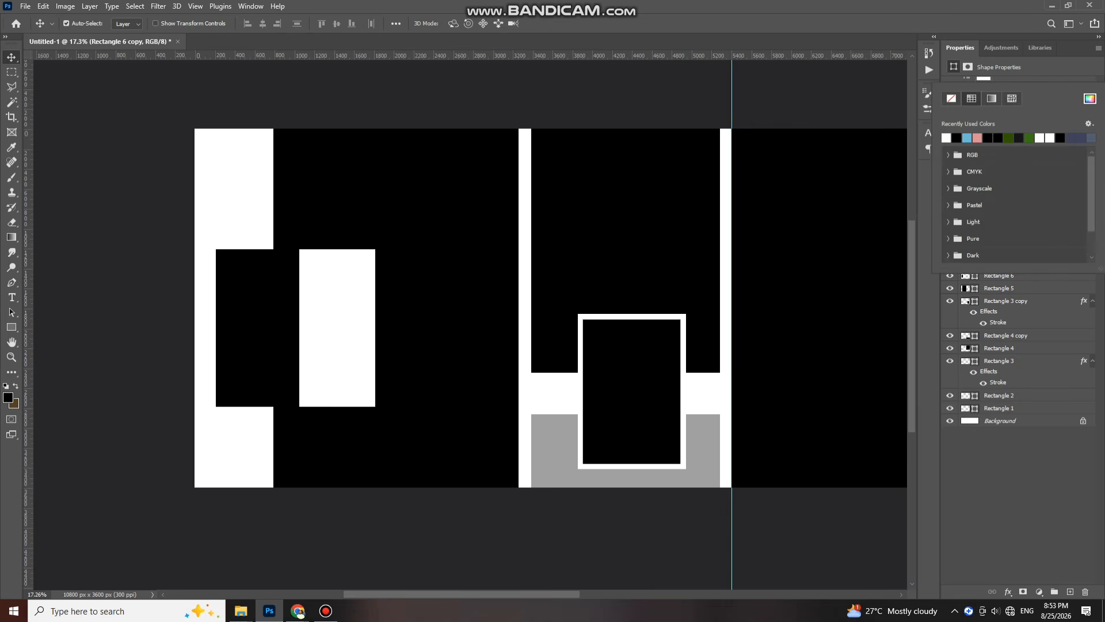
# Arrange the black and white rectangles side by side, with the black one in the white strip and the white one on the panel
pyautogui.moveTo(313, 331); pyautogui.dragTo(234, 327)
pyautogui.moveTo(359, 319); pyautogui.dragTo(325, 316)
pyautogui.moveTo(231, 324); pyautogui.dragTo(257, 325)
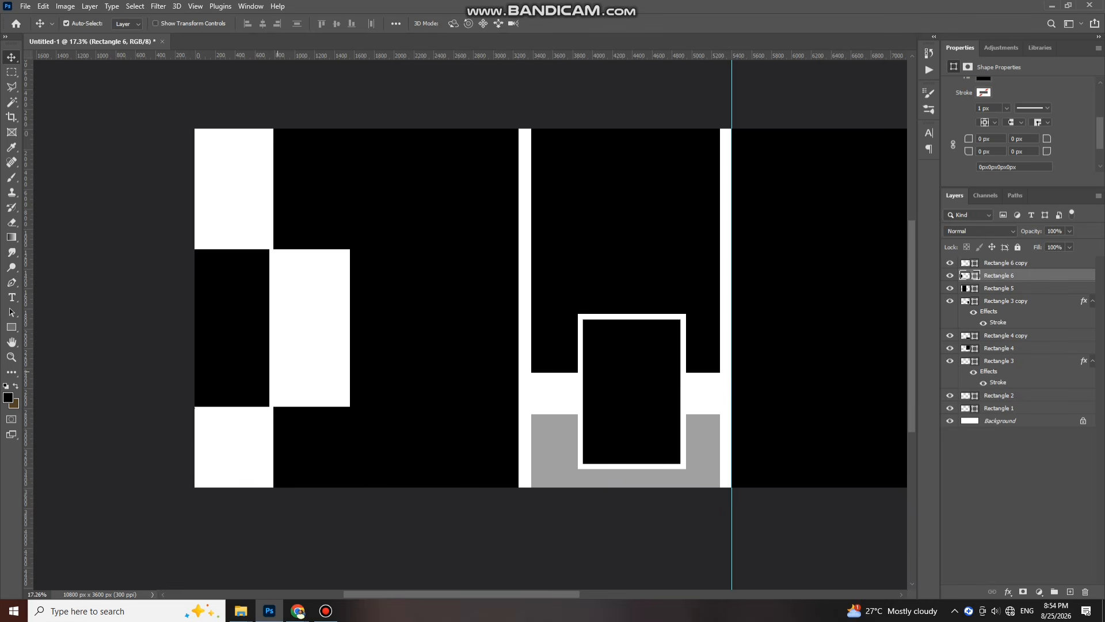
pyautogui.moveTo(258, 352)
pyautogui.mouseDown()
pyautogui.moveTo(304, 342)
pyautogui.moveTo(251, 349)
pyautogui.mouseUp()
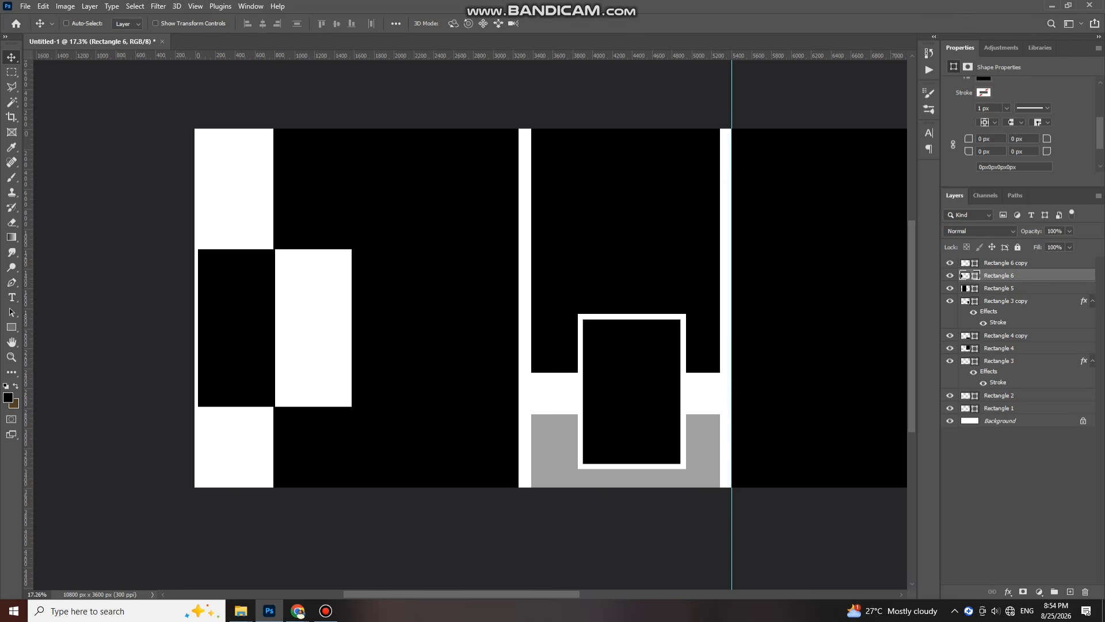
# Select the black and white rectangles together and move them down about 81 px, keeping a narrow margin to the canvas's left edge
pyautogui.keyDown('ctrl'); pyautogui.keyDown('shift'); pyautogui.click(316, 311); pyautogui.keyUp('shift'); pyautogui.keyUp('ctrl')
pyautogui.moveTo(316, 312)
pyautogui.mouseDown()
pyautogui.moveTo(357, 309)
pyautogui.moveTo(313, 319)
pyautogui.mouseUp()
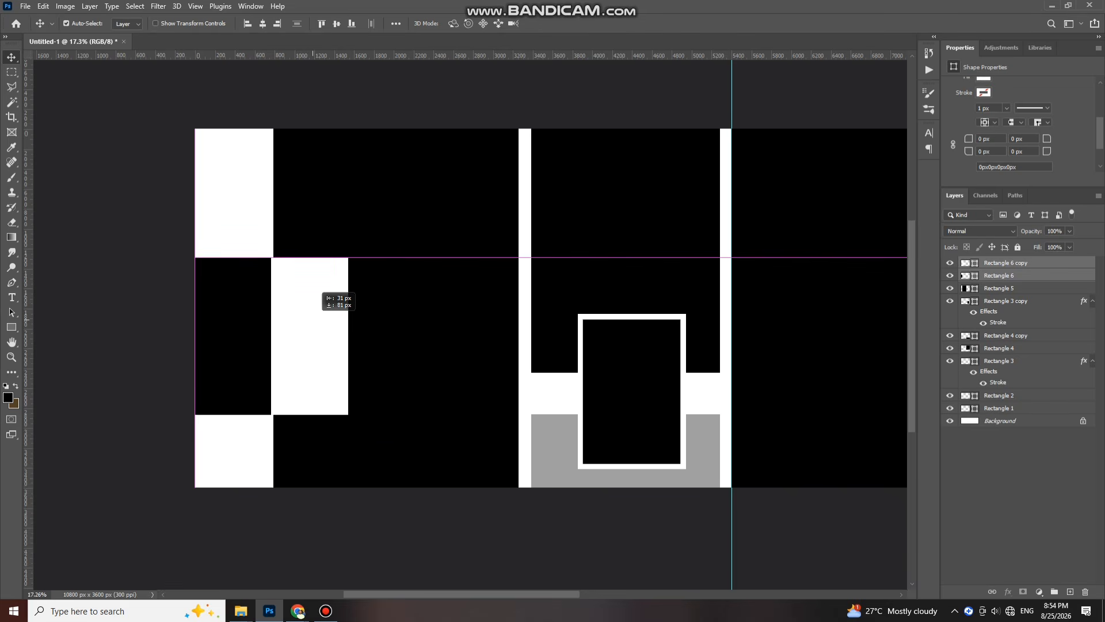
pyautogui.moveTo(334, 268); pyautogui.dragTo(337, 268)
# Transform the black and white pair to 101.72% width and 81.51% height, lowering its top edge, and shift it slightly left
pyautogui.hotkey('ctrl', 't')
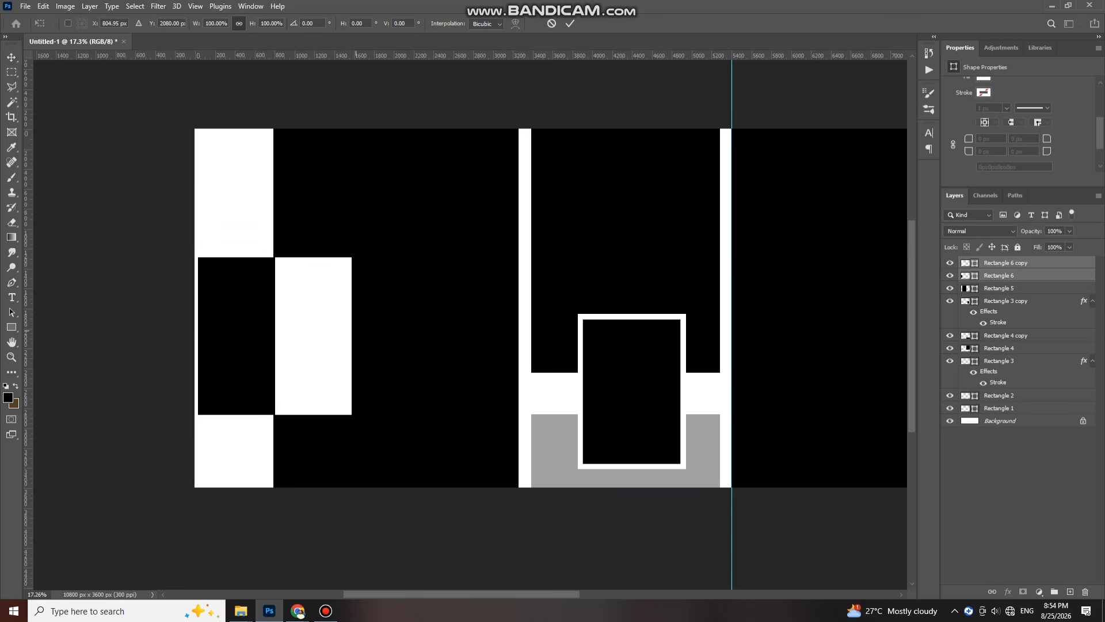
pyautogui.moveTo(352, 336); pyautogui.dragTo(379, 336)
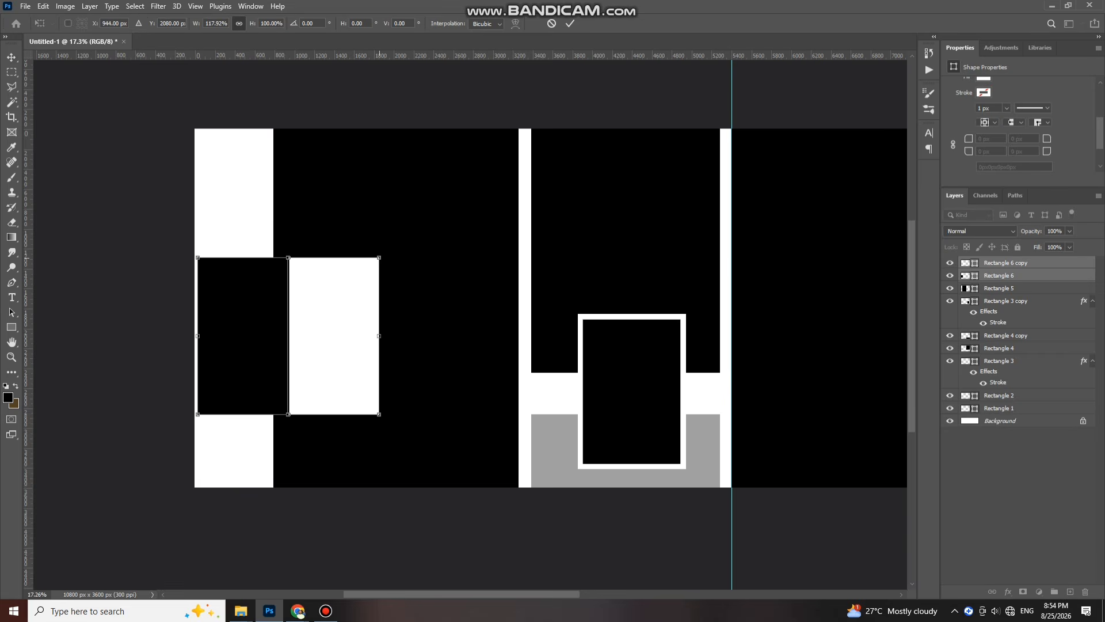
pyautogui.moveTo(288, 257); pyautogui.dragTo(288, 265)
pyautogui.moveTo(303, 337); pyautogui.dragTo(304, 337)
pyautogui.press('Left')
pyautogui.press('Left')
pyautogui.press('Left')
pyautogui.press('Left')
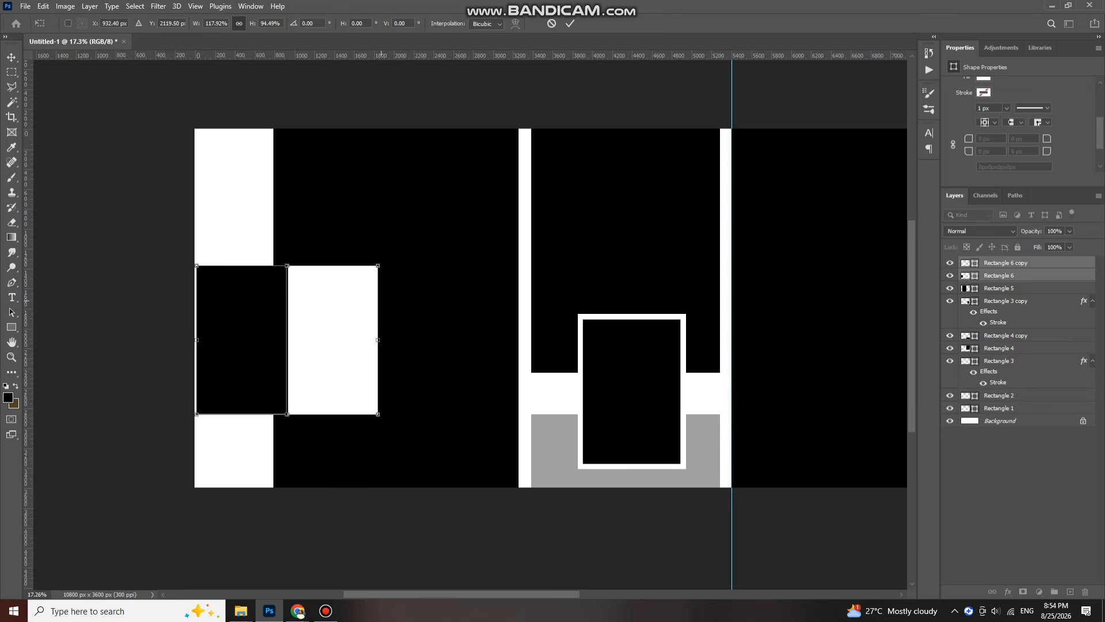
pyautogui.moveTo(377, 265); pyautogui.dragTo(354, 284)
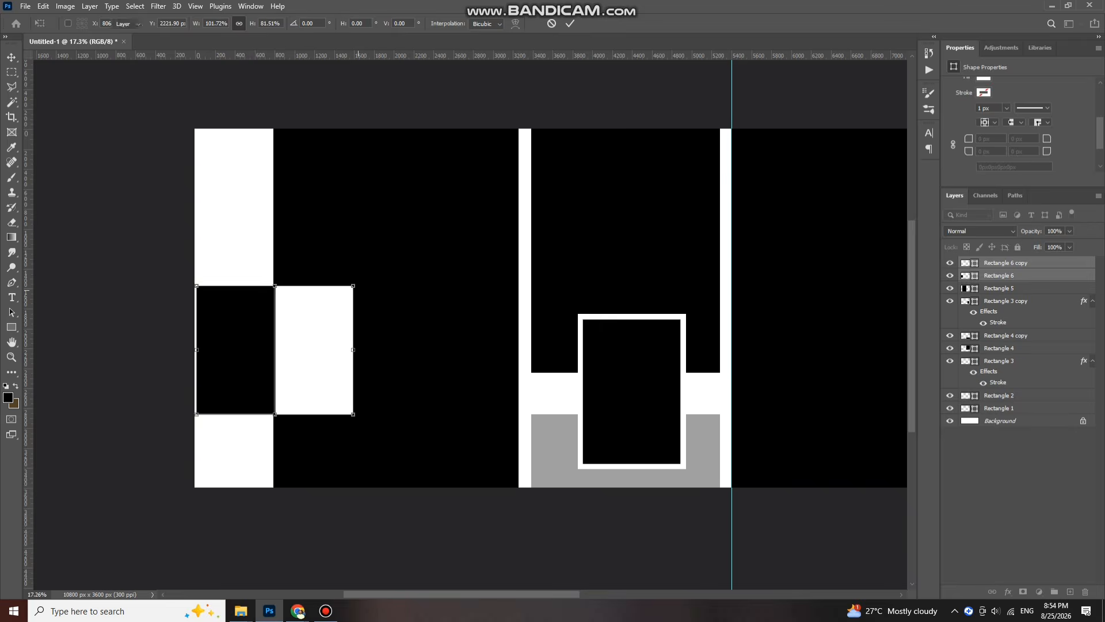
pyautogui.press('Return')
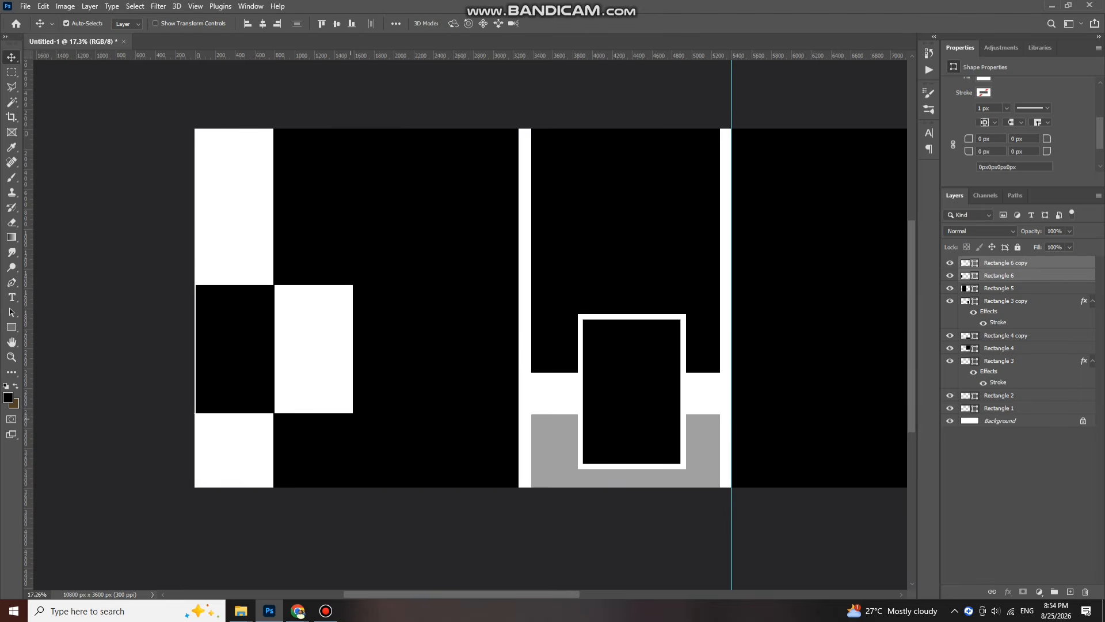
# Nudge the black and white pair slightly left to refine its alignment with the canvas edge
pyautogui.scroll(1, 351, 419)
pyautogui.scroll(1, 350, 411)
pyautogui.scroll(-1, 363, 374)
pyautogui.hscroll(-4, 365, 364)
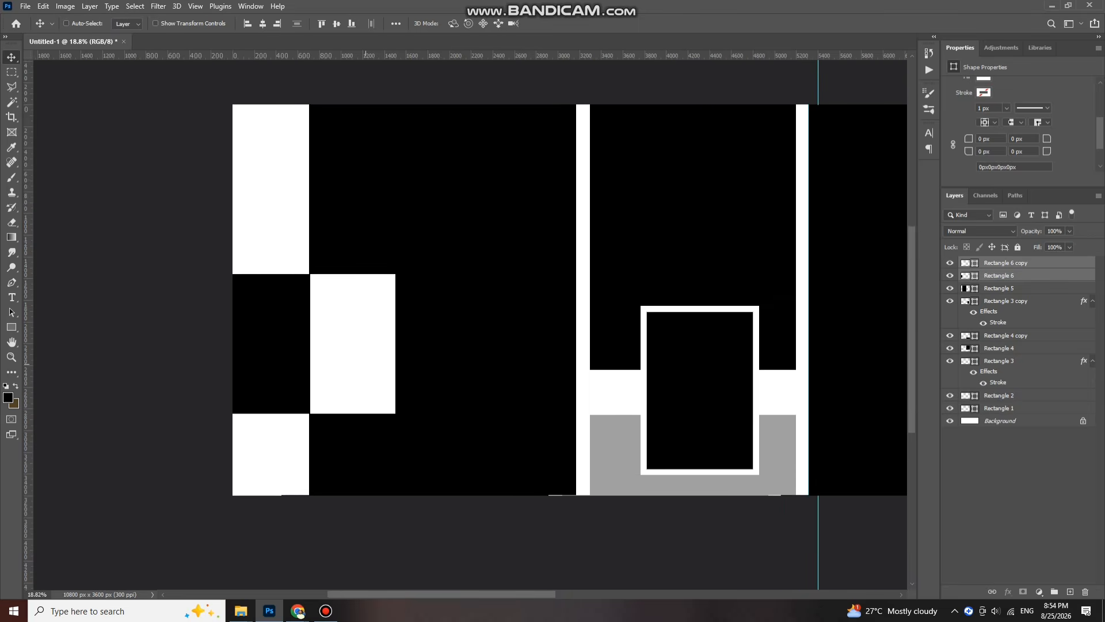
pyautogui.scroll(3, 365, 364)
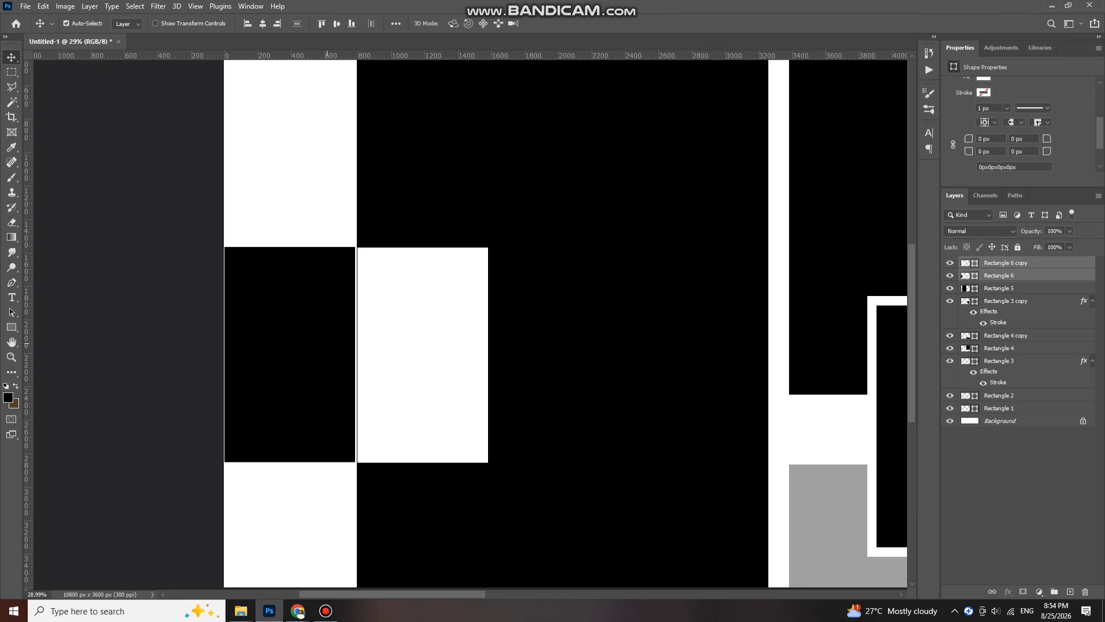
pyautogui.press('Left')
pyautogui.press('Left')
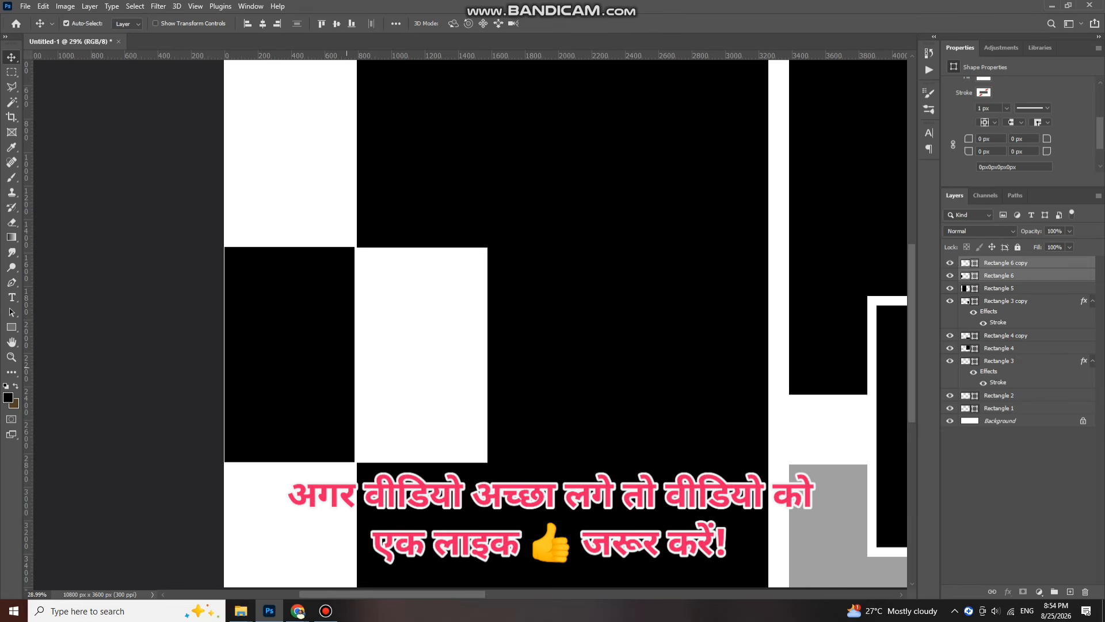
# Select only the black rectangle of the pair and nudge it slightly down and left to X 0.41 px, against the canvas edge
pyautogui.click(315, 342)
pyautogui.press('Right')
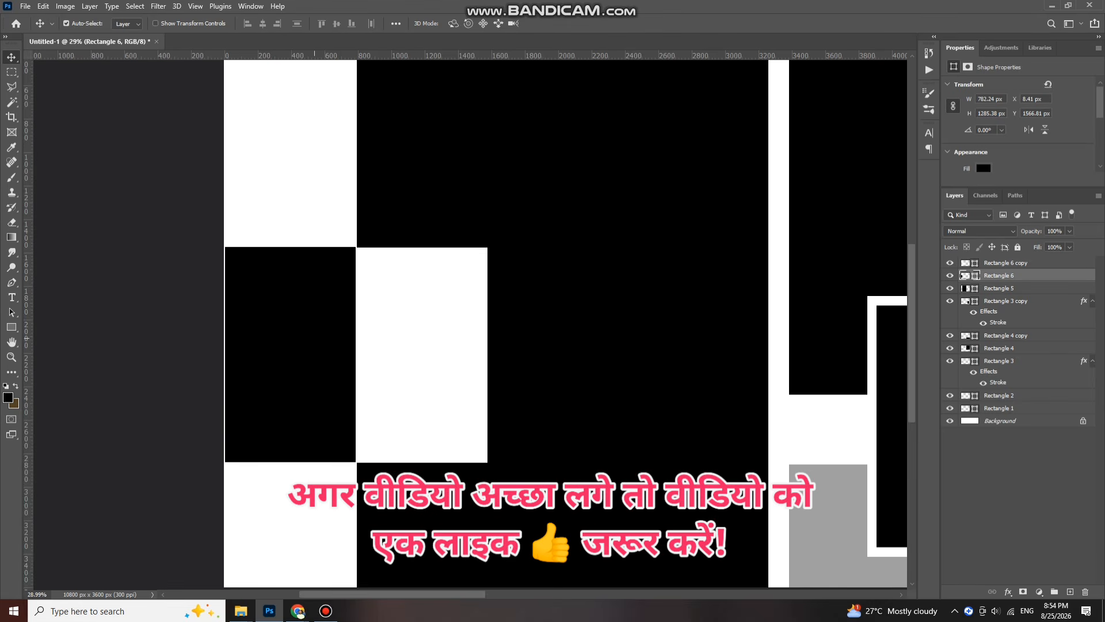
pyautogui.press('Down')
pyautogui.press('Left')
pyautogui.press('Left')
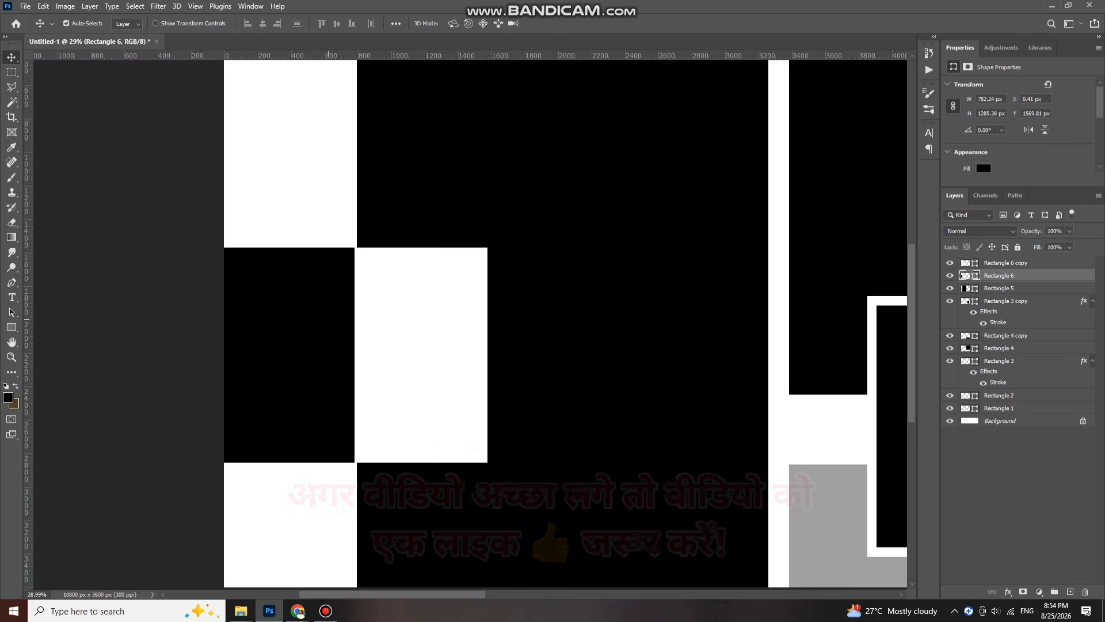
# Draw a narrow black vertical bar 92 × 1564 px in the white strip above the black rectangle, overshooting the canvas top
pyautogui.scroll(-2, 342, 323)
pyautogui.scroll(-4, 341, 324)
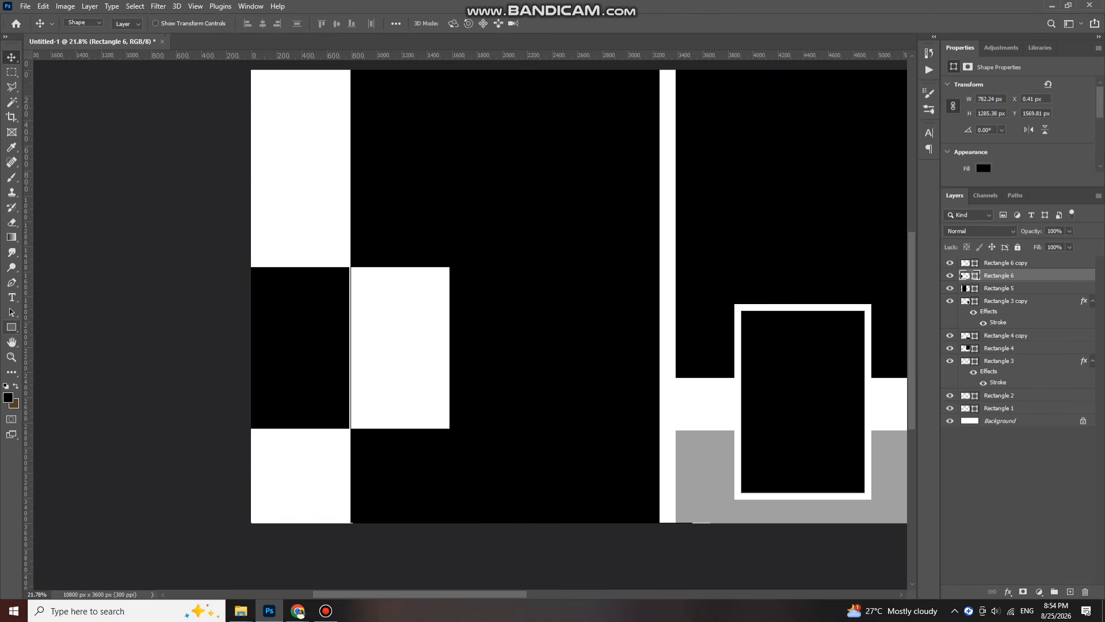
pyautogui.press('u')
pyautogui.scroll(1, 271, 342)
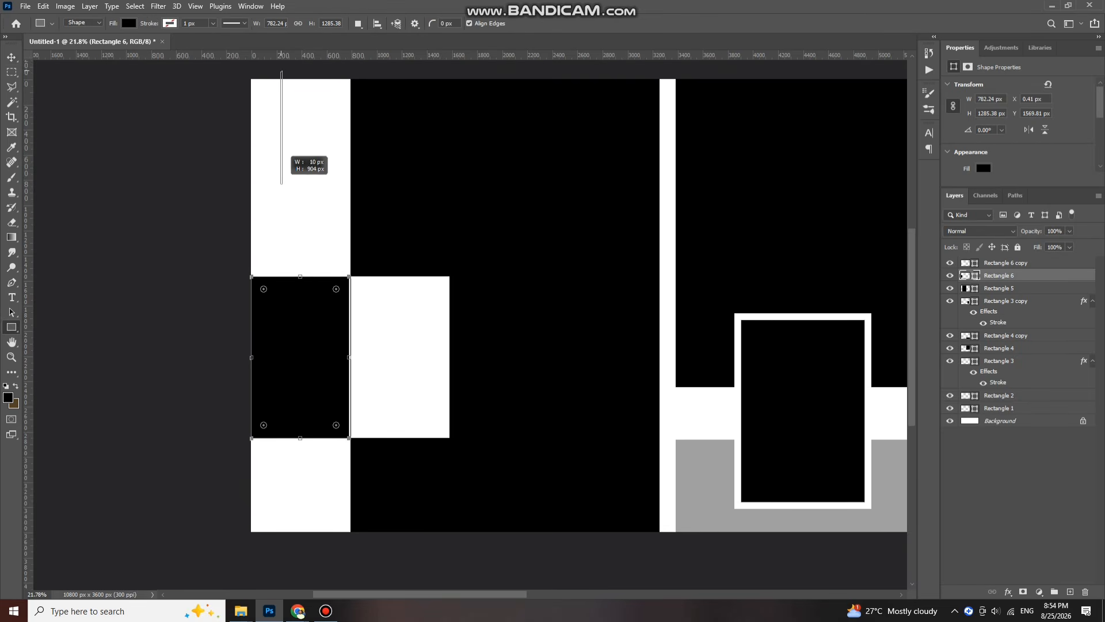
pyautogui.moveTo(293, 266); pyautogui.dragTo(293, 266)
pyautogui.press('v')
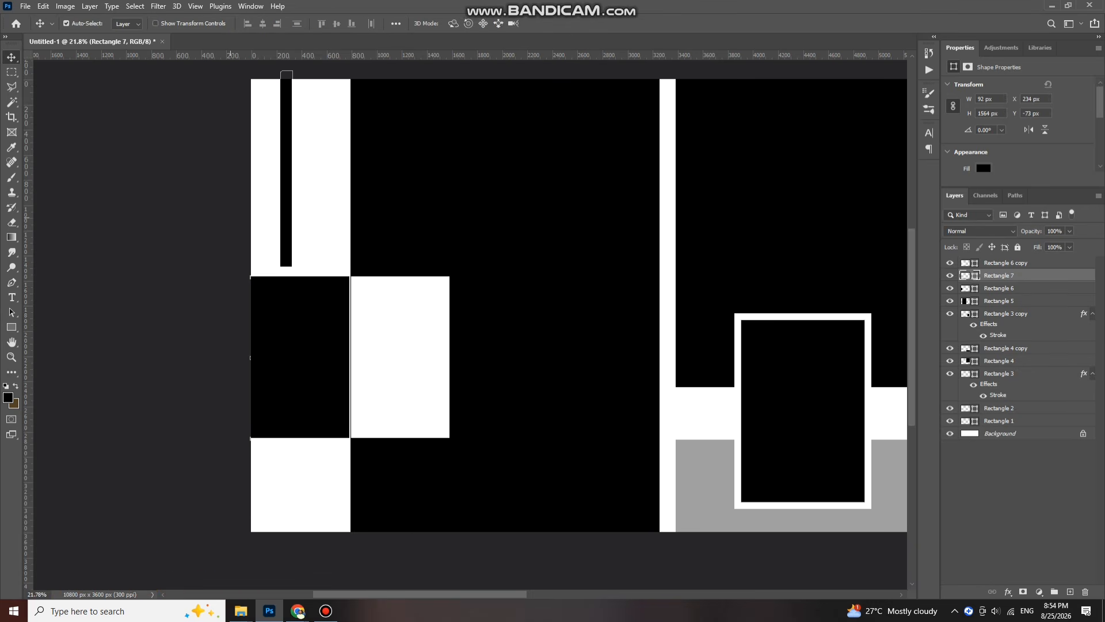
# Shift the narrow bar left to X 138 px and place a duplicate below the black rectangle at X 109, Y 2930 px
pyautogui.scroll(-4, 685, 377)
pyautogui.moveTo(286, 167); pyautogui.dragTo(279, 516)
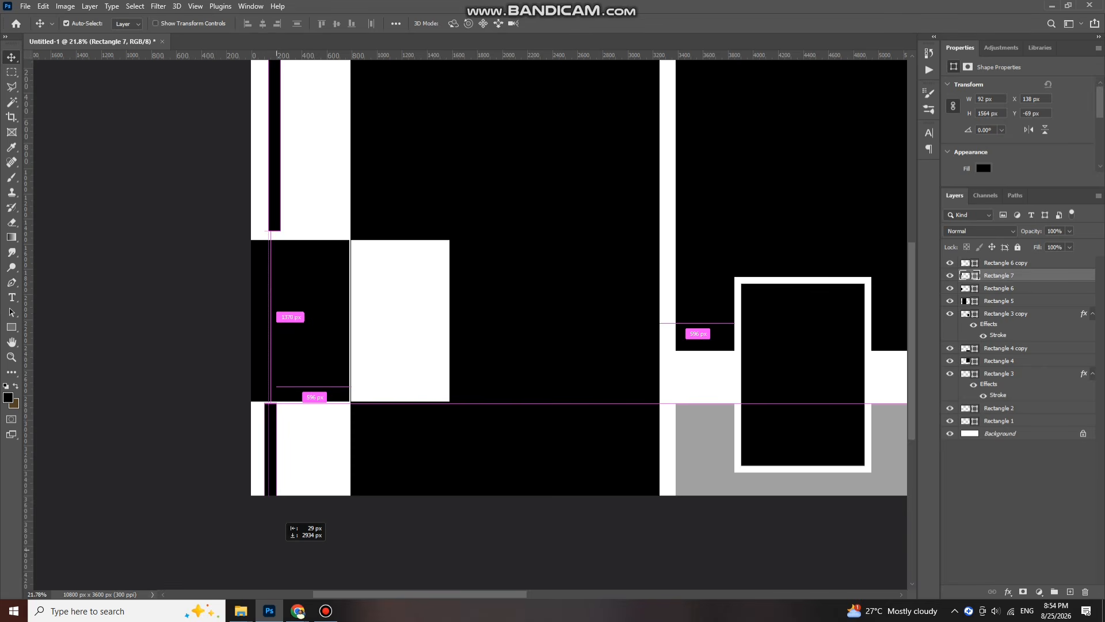
pyautogui.moveTo(277, 556); pyautogui.dragTo(277, 555)
# Select the black and white rectangles together and scale them proportionally to 105.64%
pyautogui.scroll(-7, 260, 377)
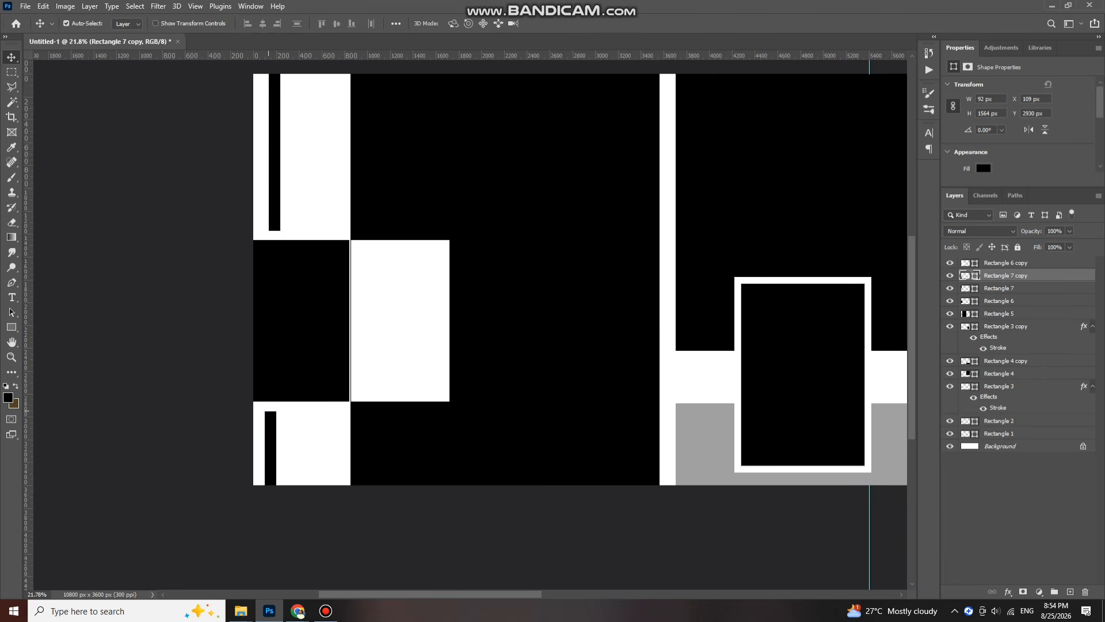
pyautogui.click(290, 335)
pyautogui.click(324, 332)
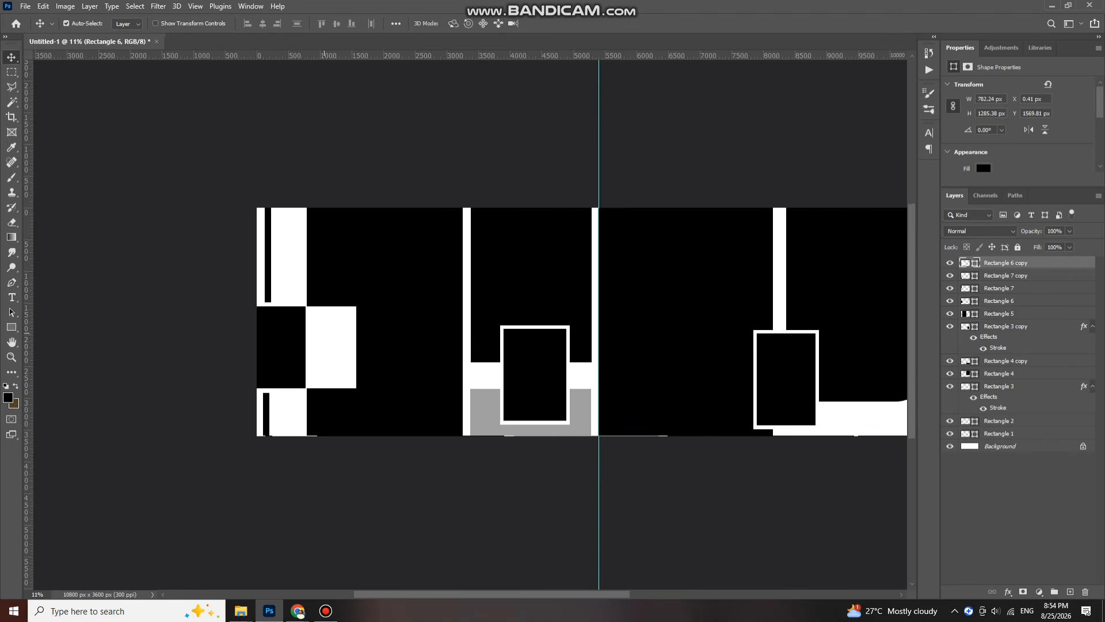
pyautogui.click(277, 325)
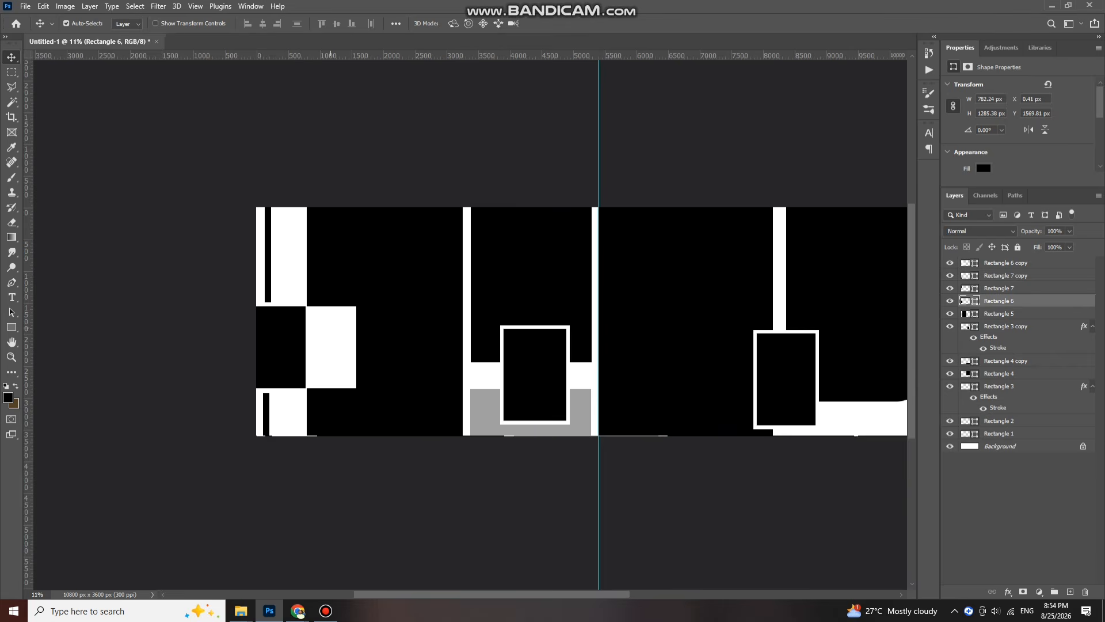
pyautogui.click(330, 328)
pyautogui.keyDown('ctrl'); pyautogui.keyDown('shift'); pyautogui.click(291, 316); pyautogui.keyUp('shift'); pyautogui.keyUp('ctrl')
pyautogui.hotkey('ctrl', 't')
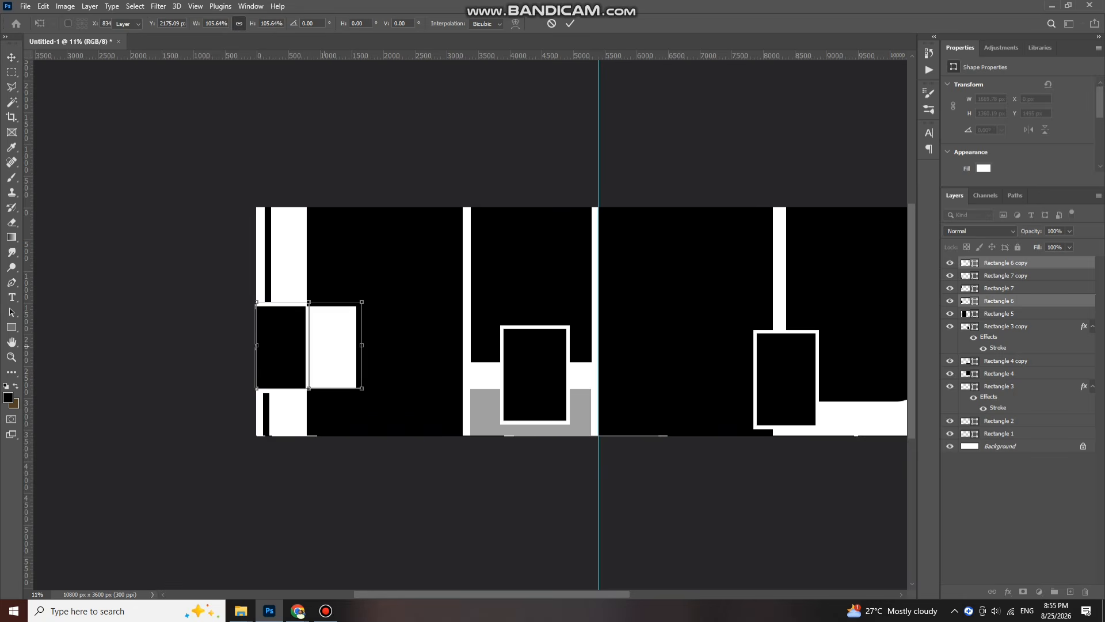
pyautogui.press('Return')
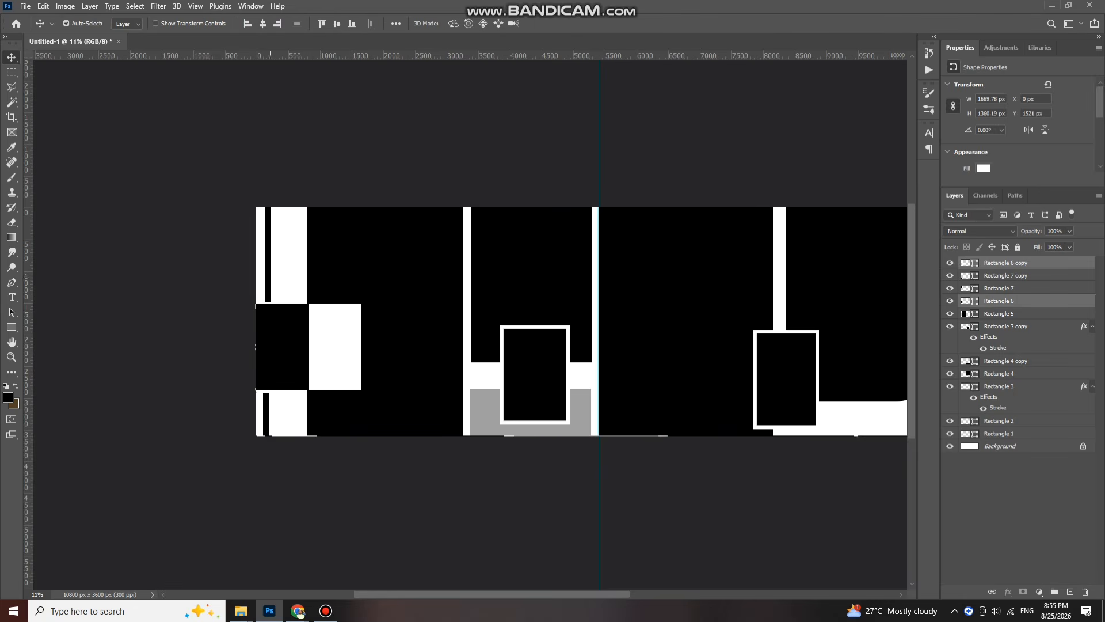
# Move the upper narrow bar up to Y -279 px and the lower bar slightly down to widen their gaps to the black rectangle
pyautogui.click(962, 287)
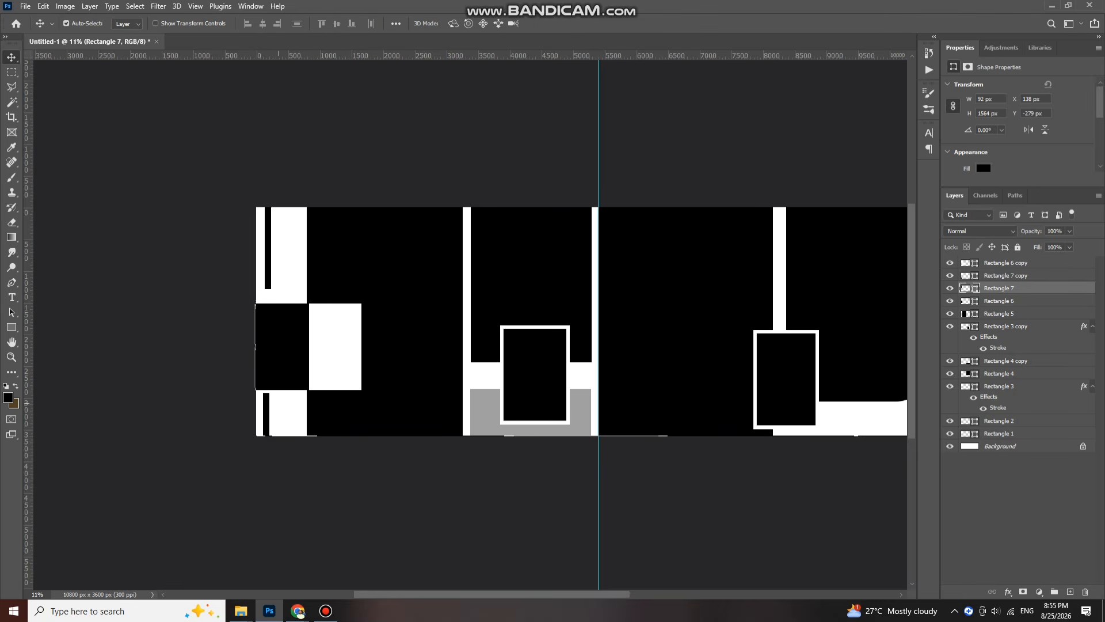
pyautogui.click(961, 275)
# Reselect the black and white pair and move it up and slightly left to X -21, Y 1481 px
pyautogui.click(277, 352)
pyautogui.click(328, 337)
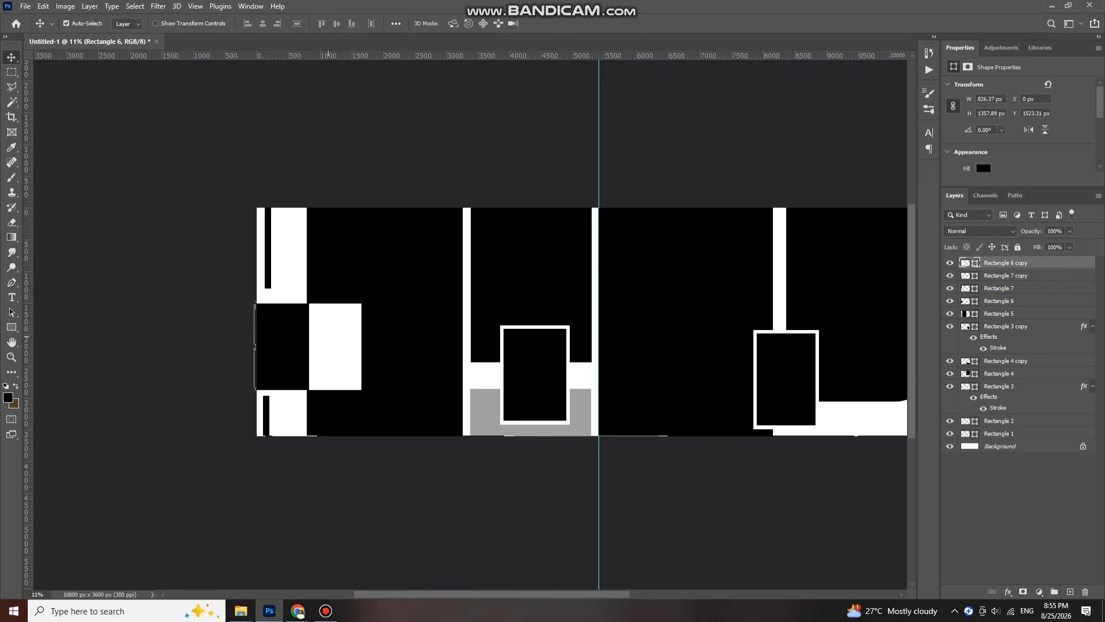
pyautogui.keyDown('ctrl'); pyautogui.keyDown('shift'); pyautogui.click(283, 346); pyautogui.keyUp('shift'); pyautogui.keyUp('ctrl')
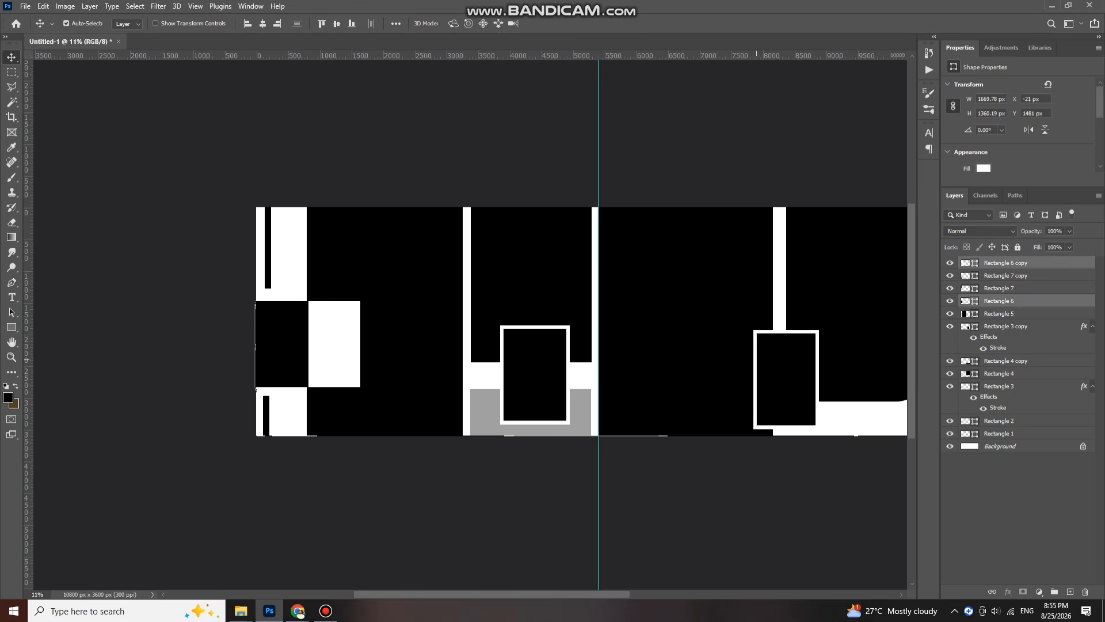
pyautogui.scroll(-1, 480, 346)
pyautogui.scroll(-1, 480, 346)
pyautogui.hscroll(3, 478, 345)
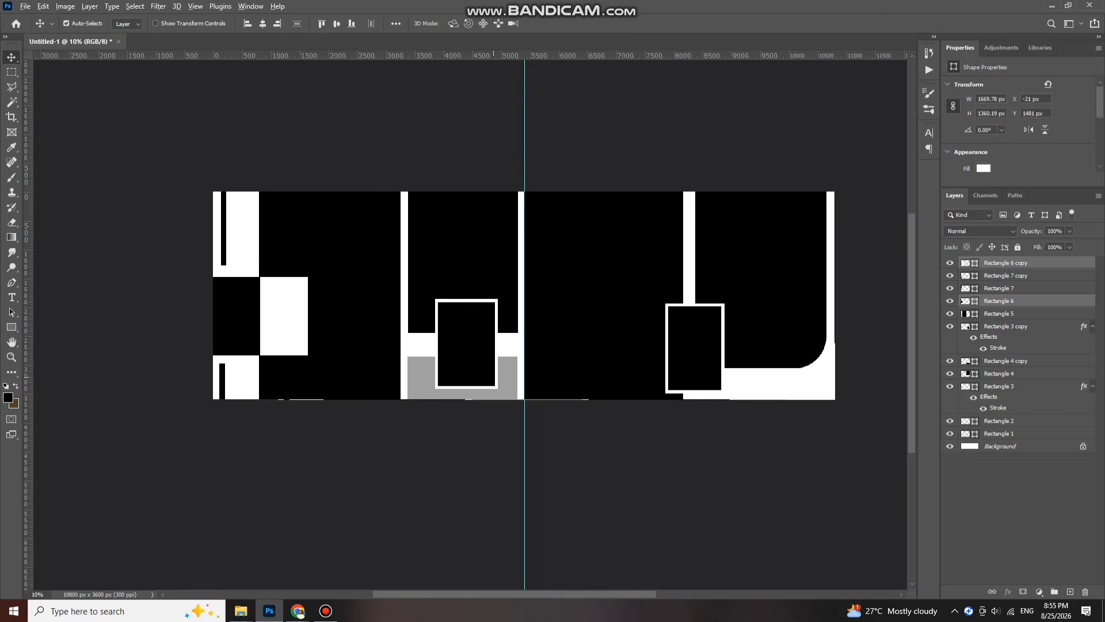
pyautogui.scroll(3, 423, 362)
pyautogui.scroll(3, 418, 352)
pyautogui.scroll(-5, 415, 354)
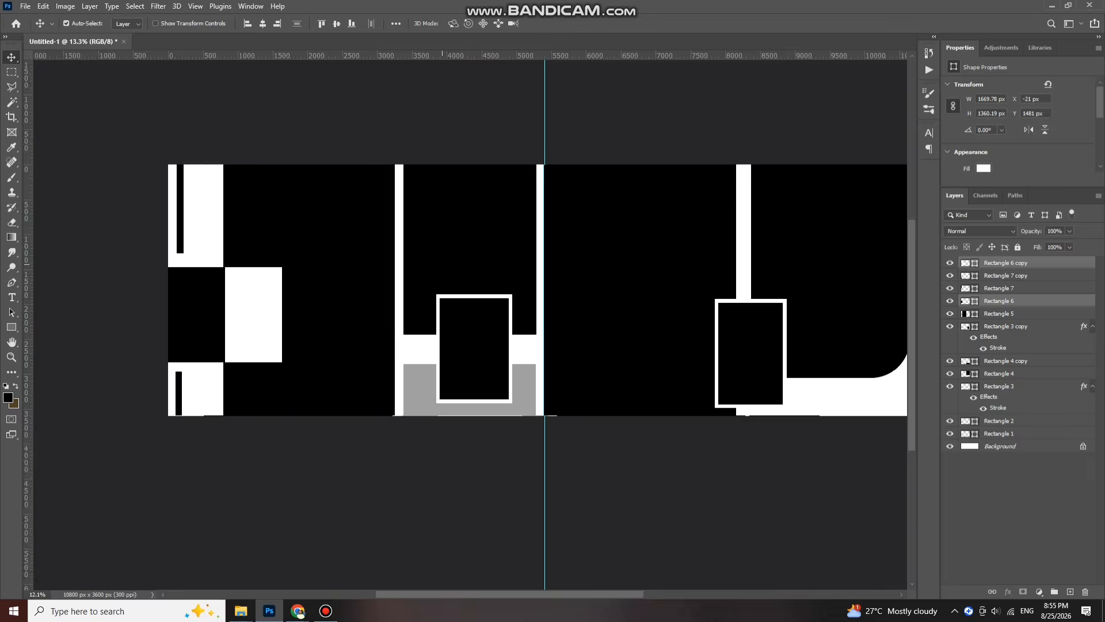
pyautogui.hscroll(2, 773, 299)
pyautogui.scroll(5, 773, 299)
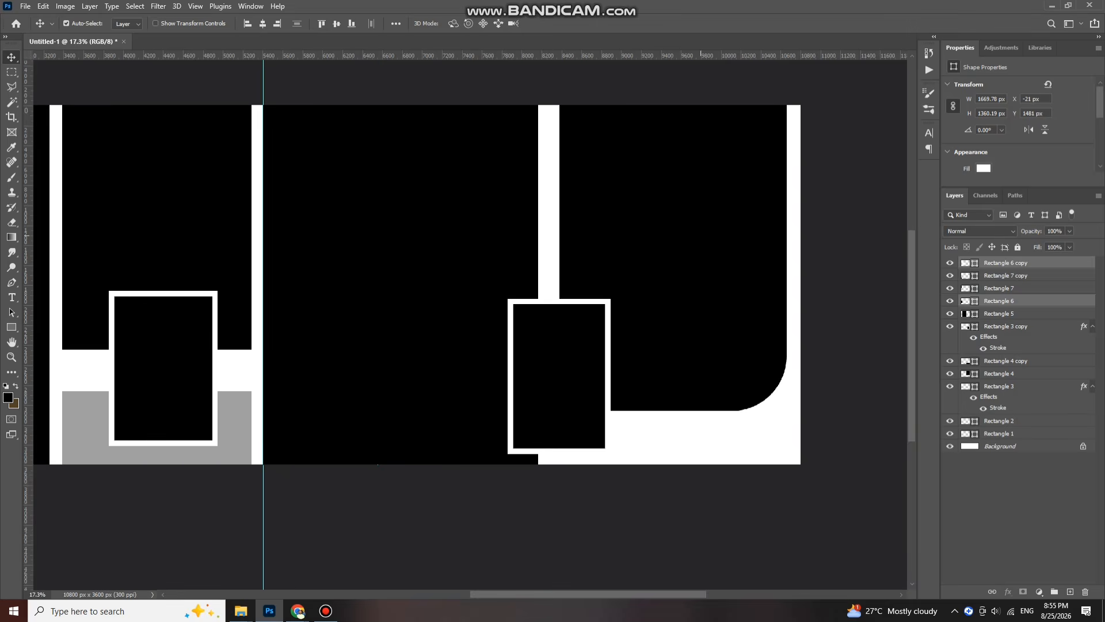
pyautogui.keyDown('ctrl'); pyautogui.click(772, 300); pyautogui.keyUp('ctrl')
pyautogui.moveTo(240, 610)
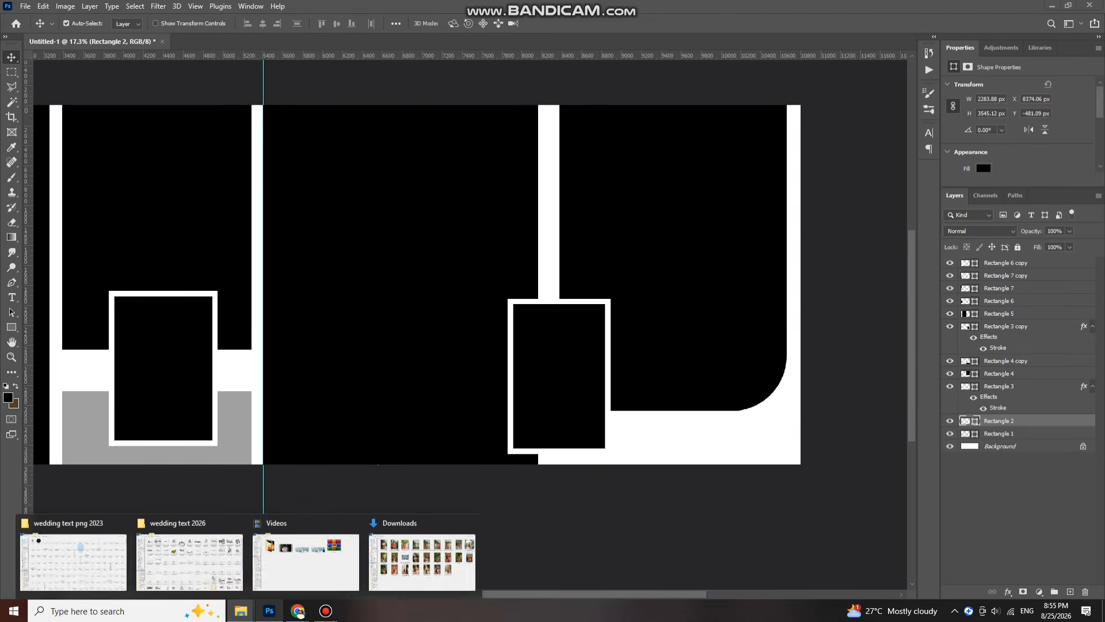
pyautogui.click(436, 575)
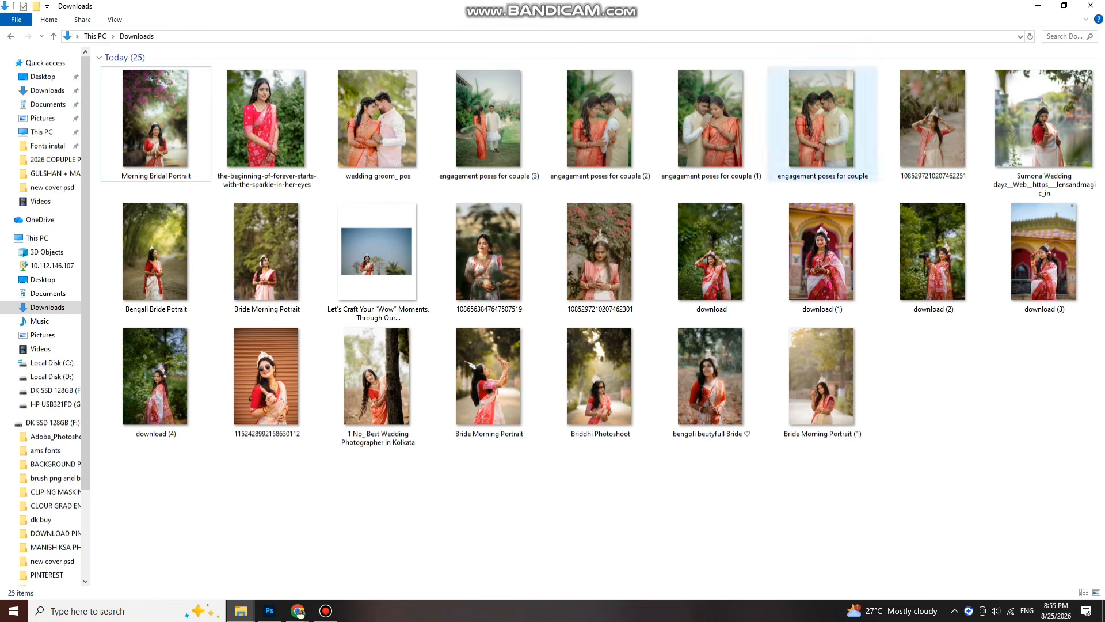
pyautogui.moveTo(935, 122); pyautogui.dragTo(679, 282)
pyautogui.press('Return')
pyautogui.hotkey('ctrl', 'alt', 'g')
pyautogui.scroll(-1, 685, 181)
# Place Bride Morning Portrait (1) over the large black rectangle beside the guide, scale it to 91.26%, clip it and move it to X 5399, Y -598 px
pyautogui.click(457, 228)
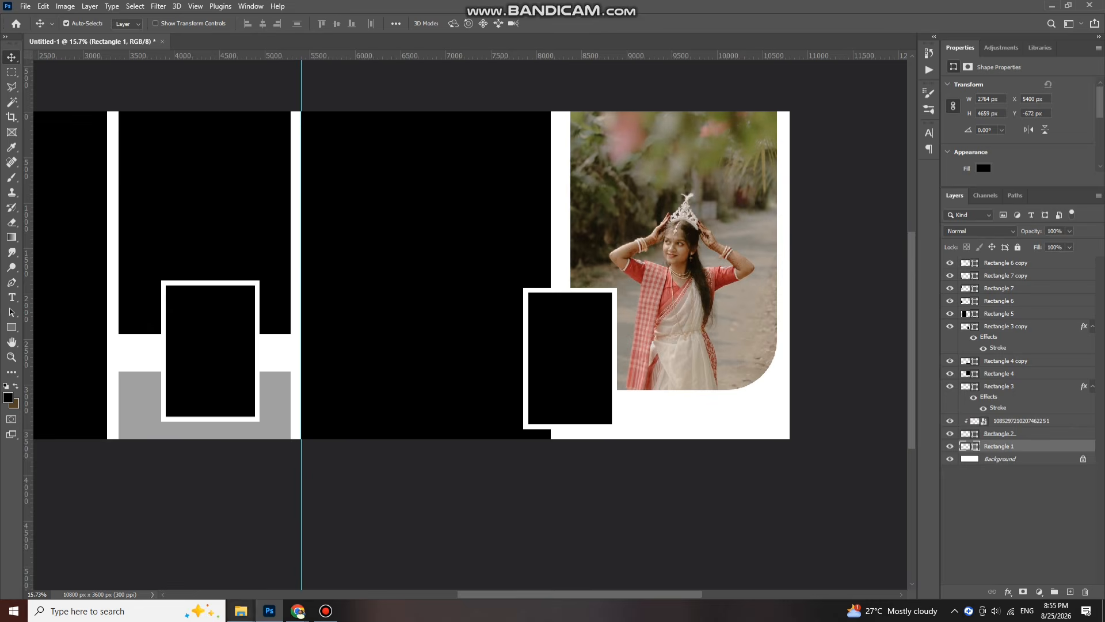
pyautogui.moveTo(240, 610)
pyautogui.click(451, 567)
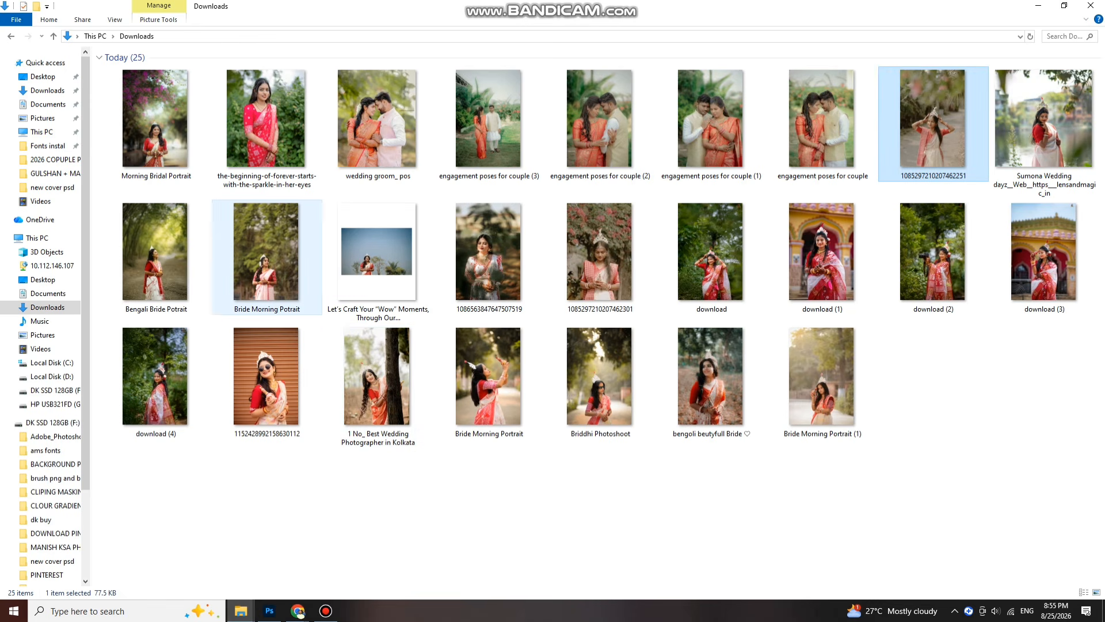
pyautogui.moveTo(265, 253); pyautogui.dragTo(306, 248)
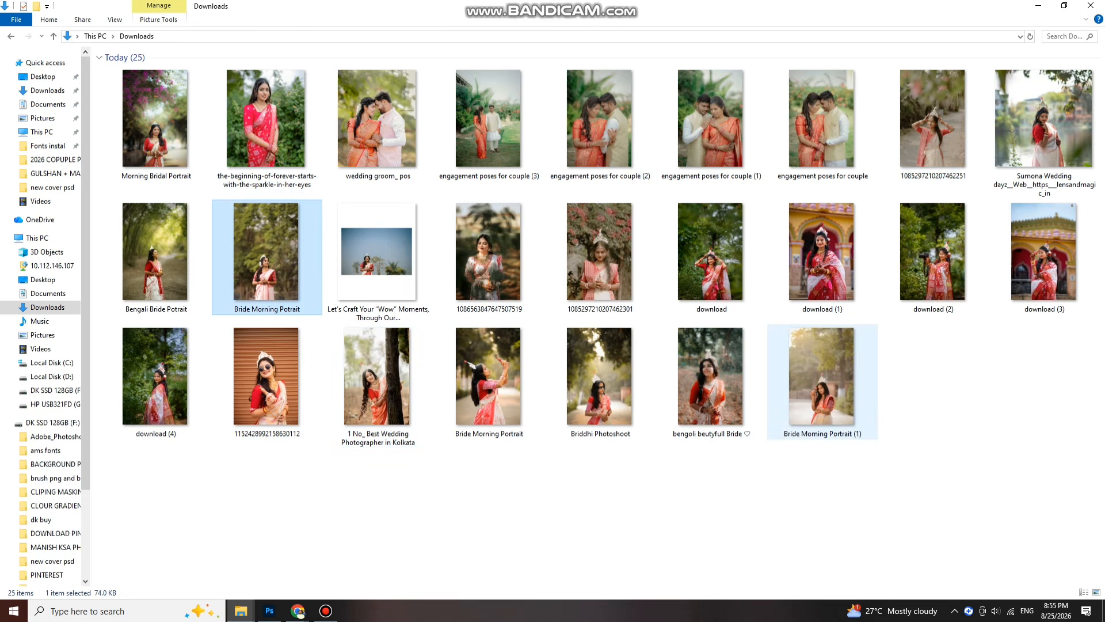
pyautogui.moveTo(822, 383); pyautogui.dragTo(405, 394)
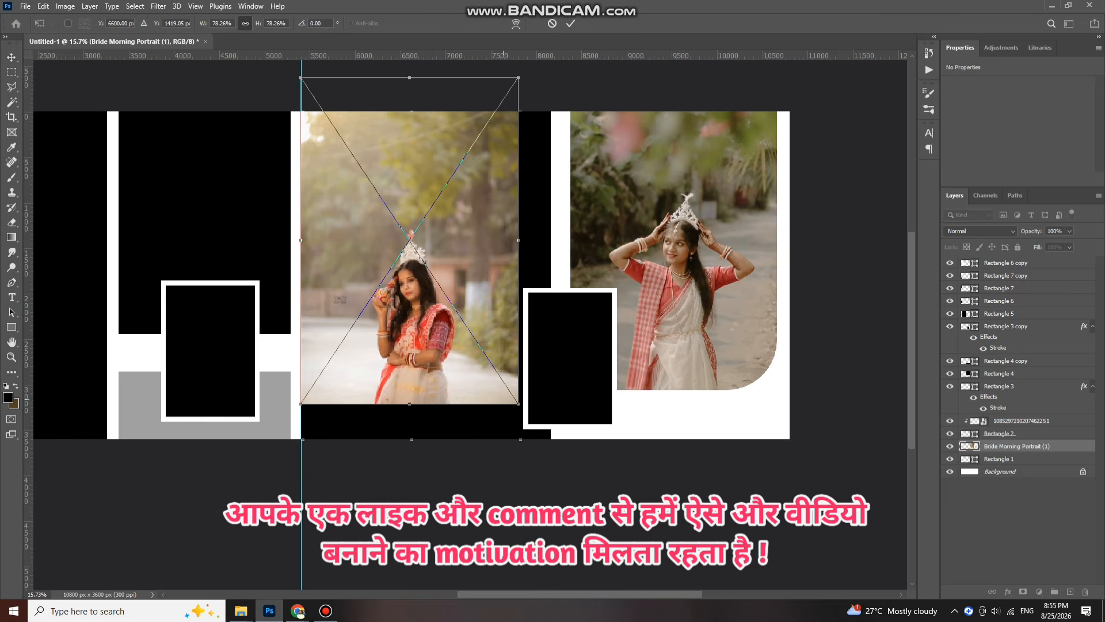
pyautogui.moveTo(518, 404); pyautogui.dragTo(553, 459)
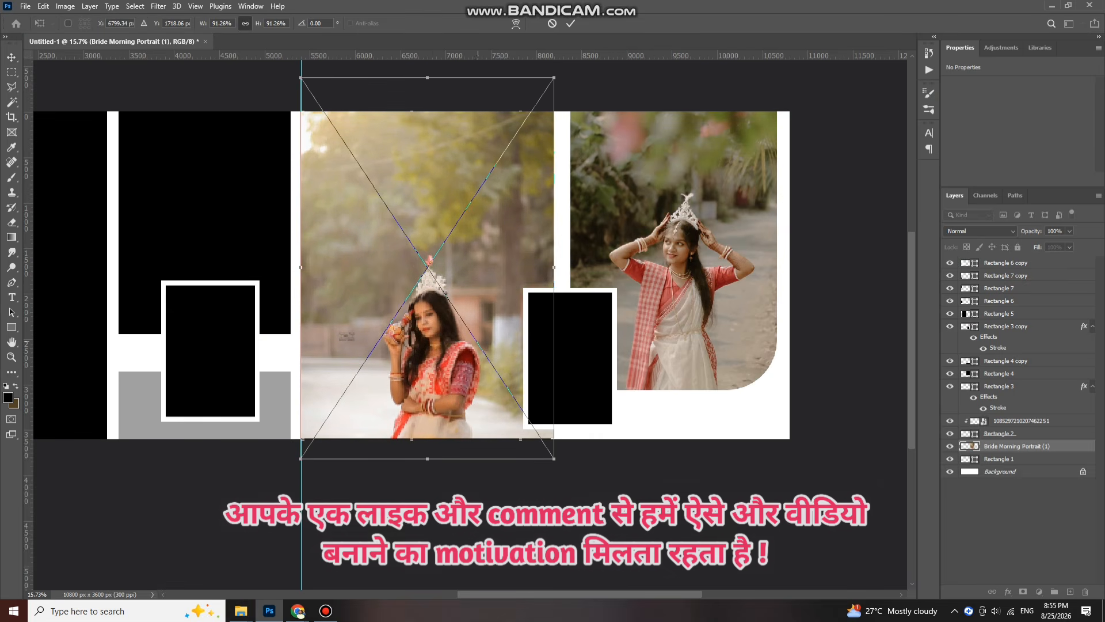
pyautogui.press('Return')
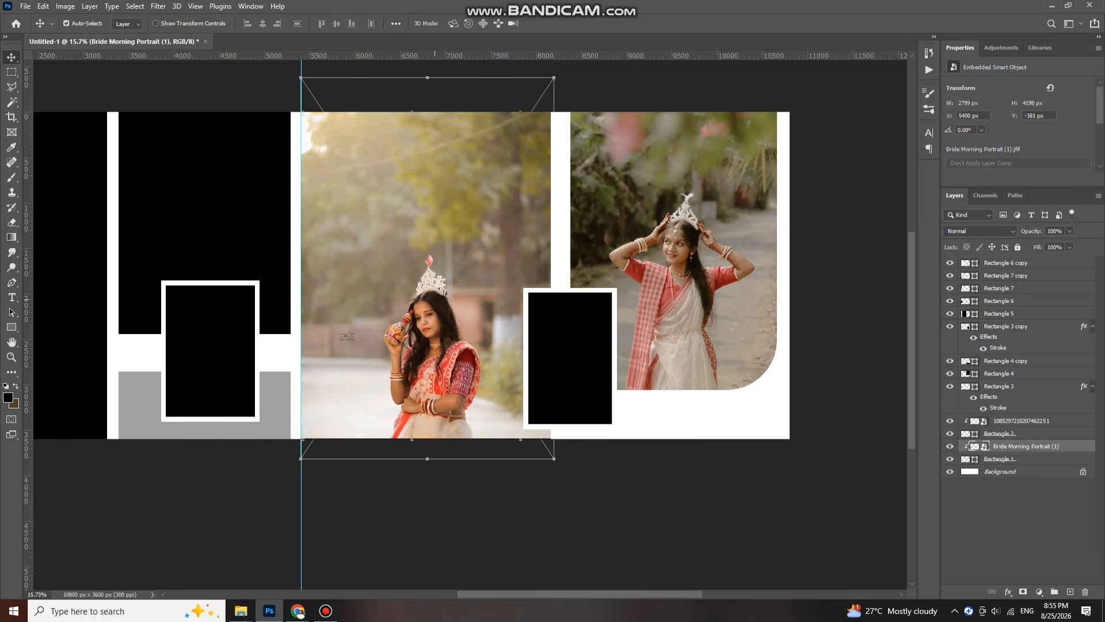
pyautogui.moveTo(430, 273)
pyautogui.mouseDown()
pyautogui.moveTo(430, 253)
pyautogui.moveTo(434, 284)
pyautogui.mouseUp()
# Place the Bride Morning Potrait photo over the right page's white-framed inset and clip it to the inset rectangle
pyautogui.scroll(-2, 482, 295)
pyautogui.scroll(-1, 482, 294)
pyautogui.hscroll(-7, 482, 294)
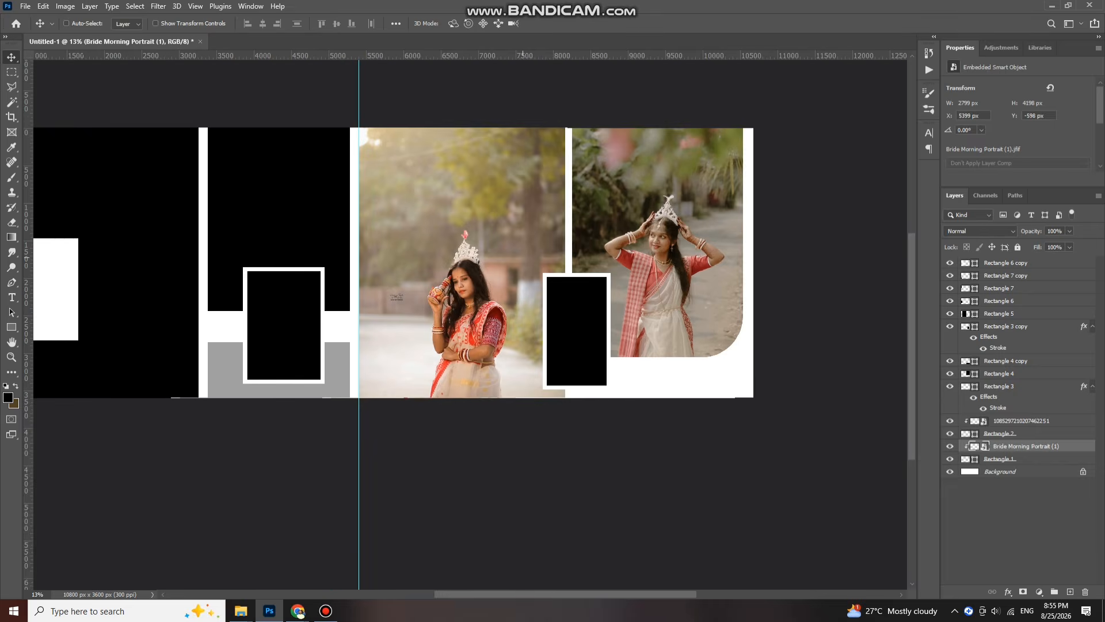
pyautogui.scroll(1, 483, 295)
pyautogui.hscroll(-1, 482, 295)
pyautogui.click(626, 341)
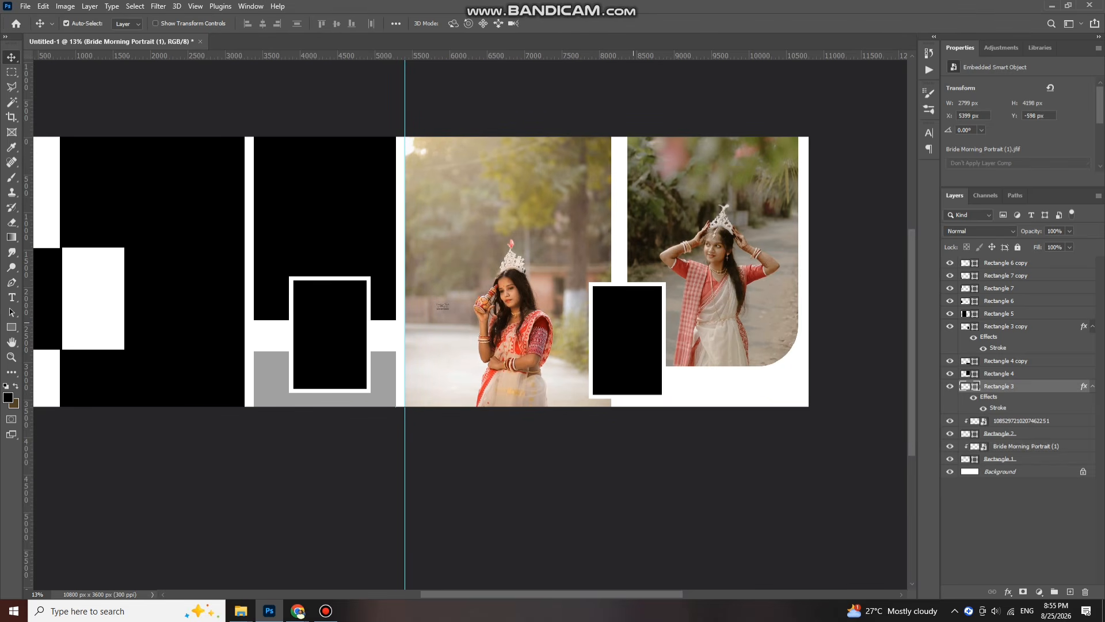
pyautogui.moveTo(241, 610)
pyautogui.click(382, 561)
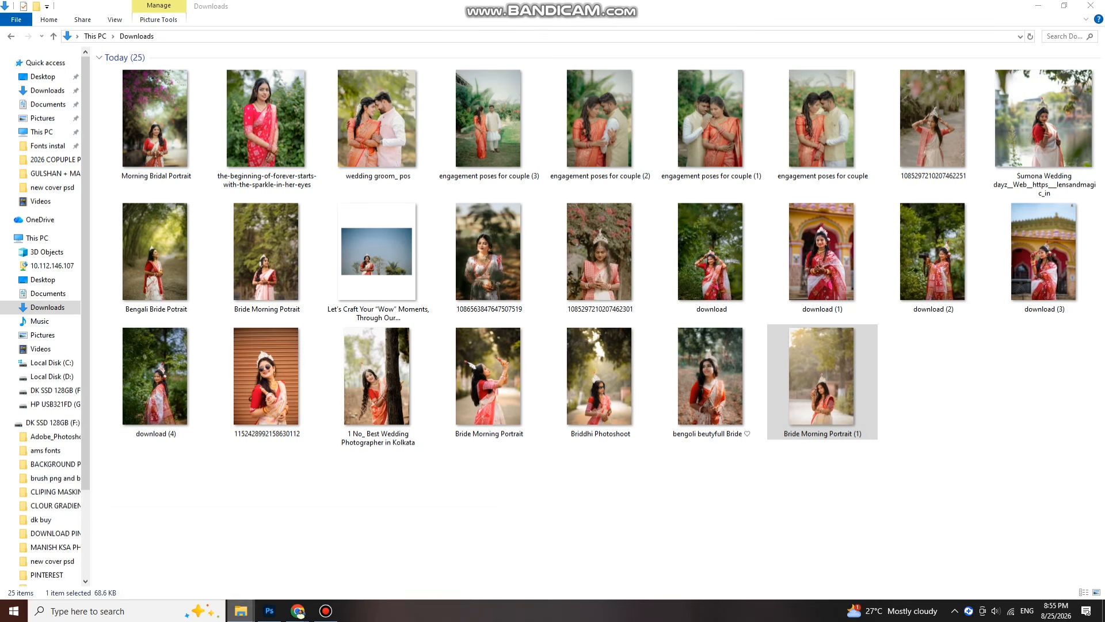
pyautogui.moveTo(267, 252); pyautogui.dragTo(638, 317)
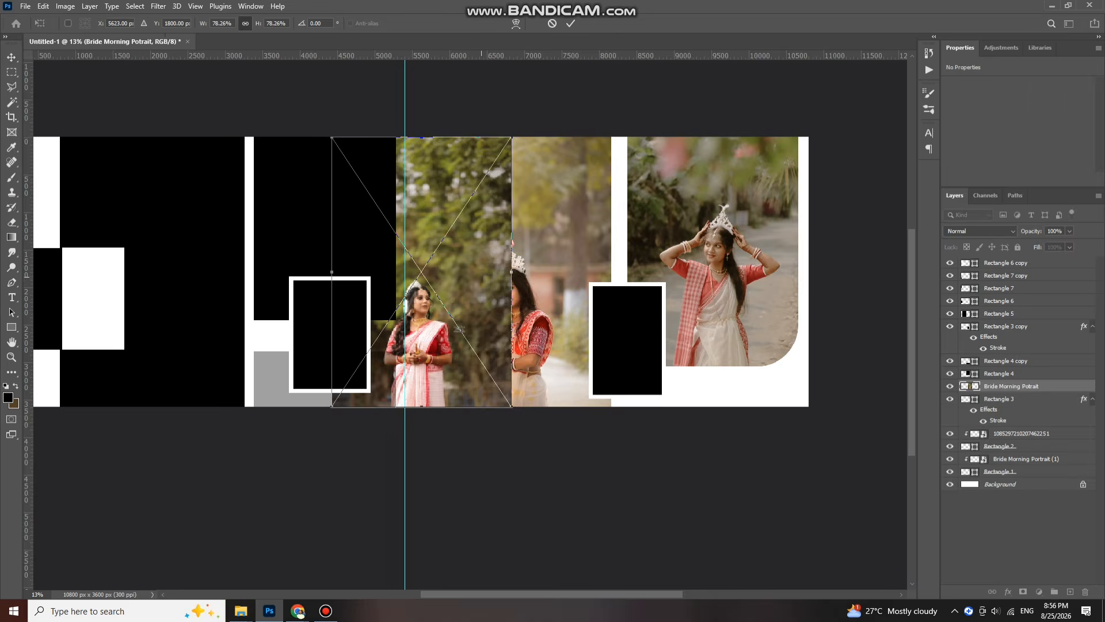
pyautogui.moveTo(469, 279); pyautogui.dragTo(675, 271)
pyautogui.press('Return')
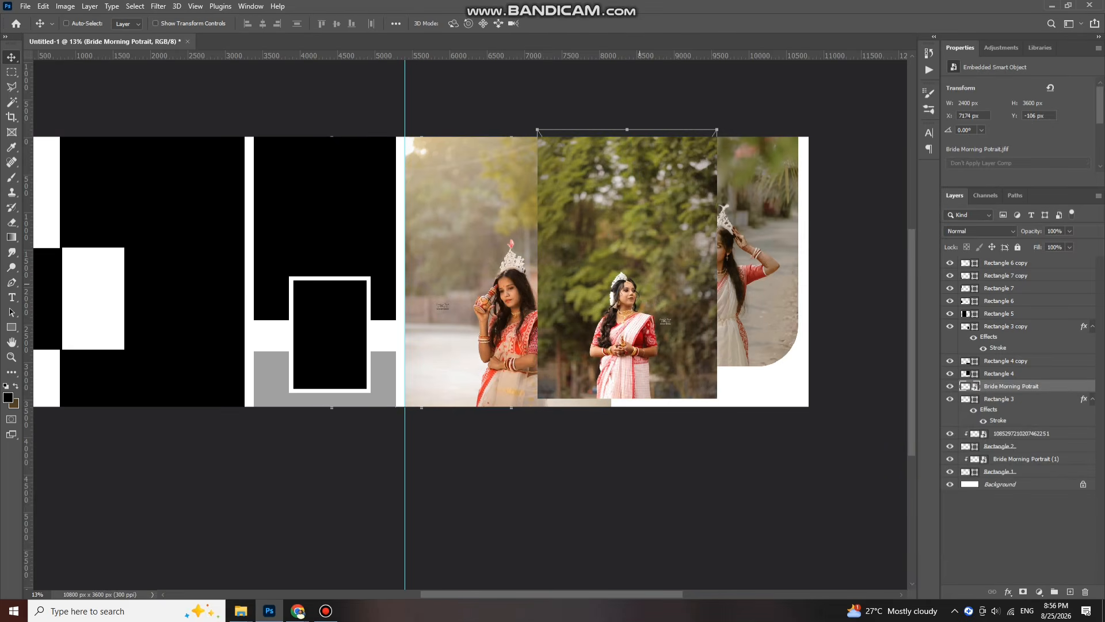
pyautogui.hotkey('ctrl', 'alt', 'g')
# Scale the right page's clipped inset photo to 66.56% and position the bride inside the frame
pyautogui.hotkey('ctrl', 't')
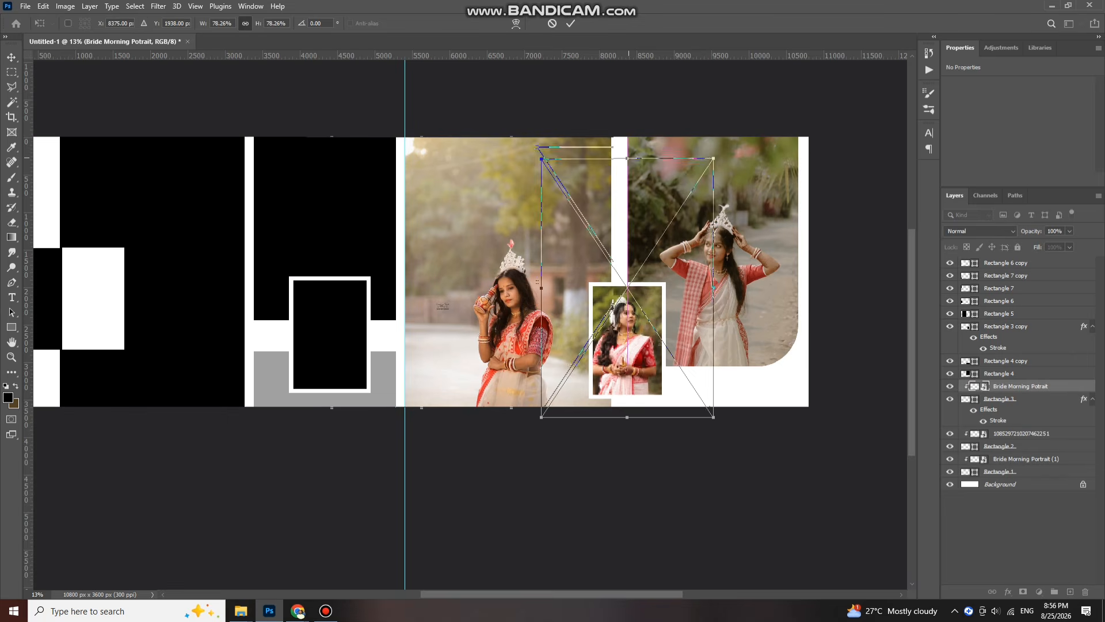
pyautogui.moveTo(628, 157); pyautogui.dragTo(628, 186)
pyautogui.moveTo(677, 327); pyautogui.dragTo(679, 316)
pyautogui.press('Return')
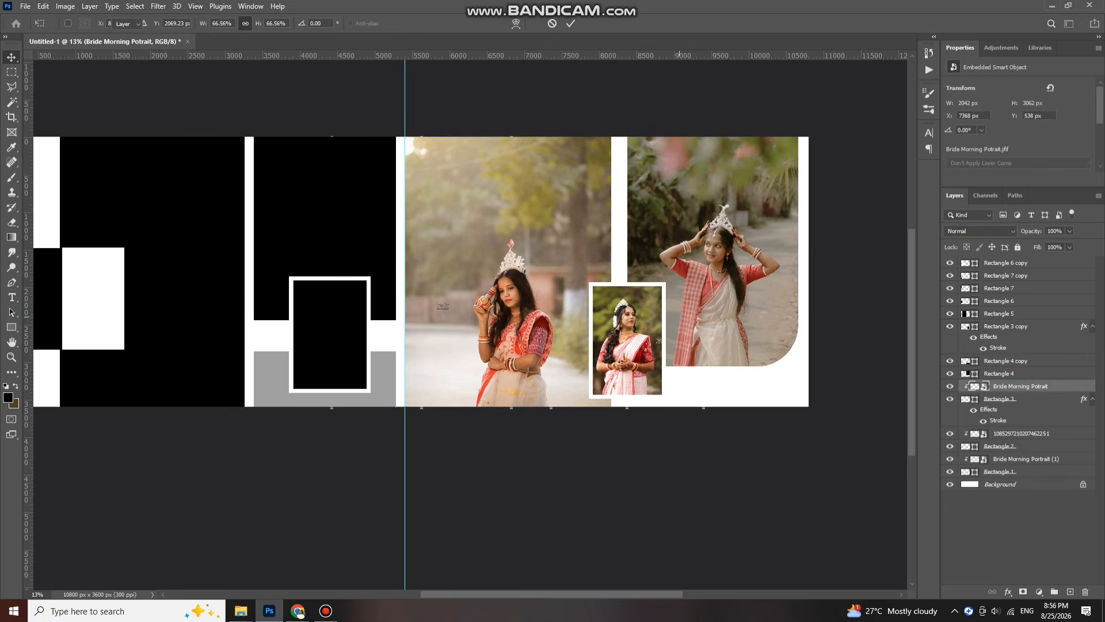
# Place the photo 1 No_ Best Wedding Photographer in Kolkata directly above the left page's wide black rectangle
pyautogui.scroll(-1, 676, 260)
pyautogui.hscroll(-6, 604, 266)
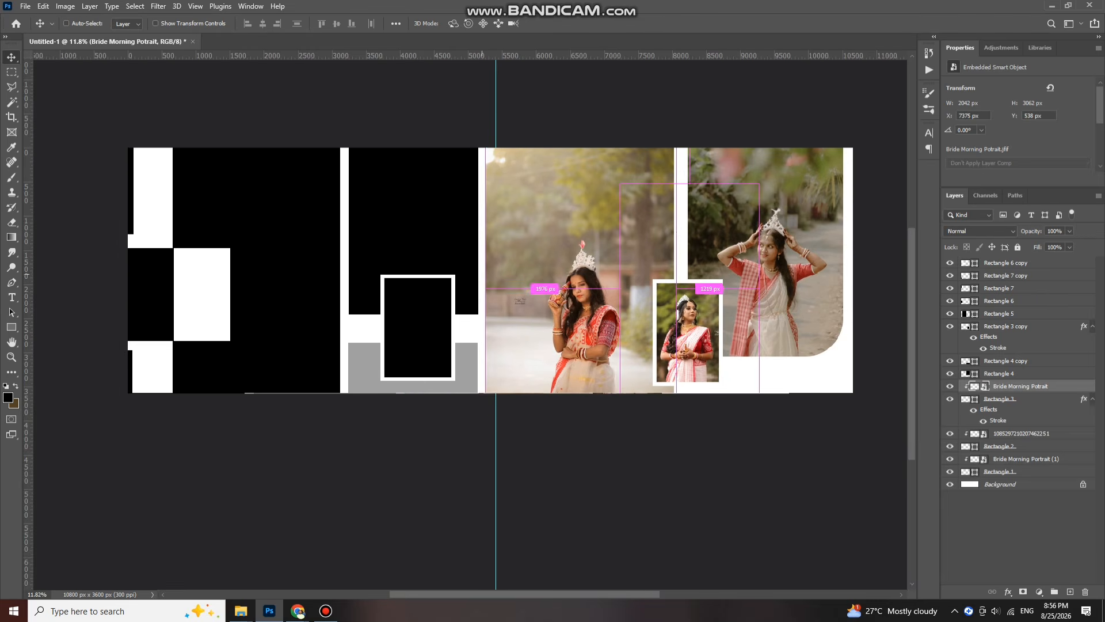
pyautogui.hscroll(-3, 482, 275)
pyautogui.click(322, 285)
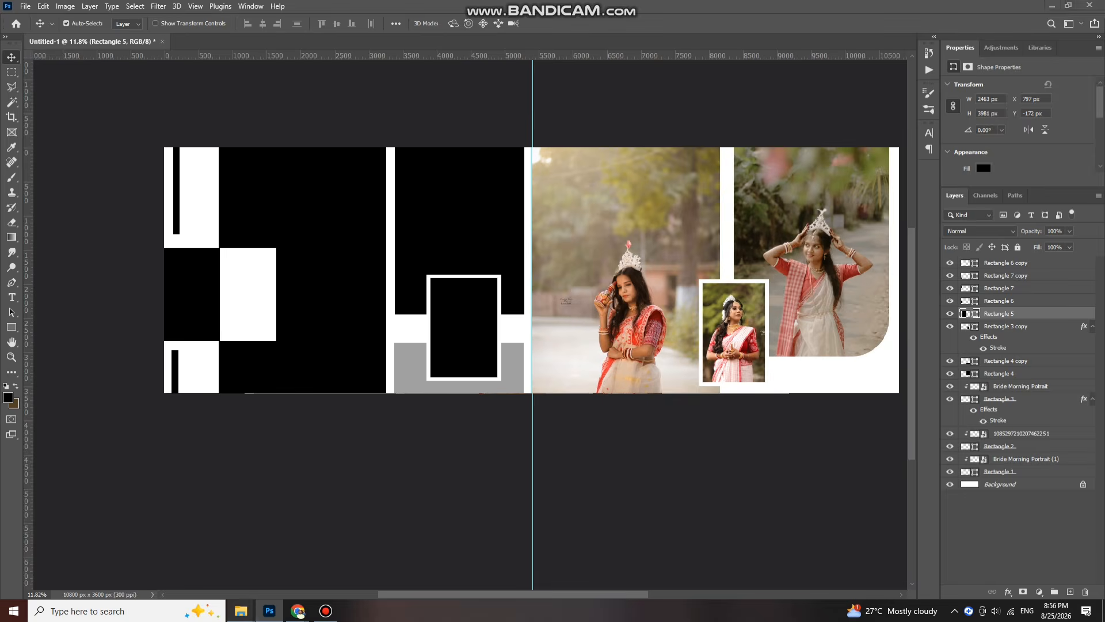
pyautogui.moveTo(241, 611)
pyautogui.click(432, 555)
pyautogui.click(377, 377)
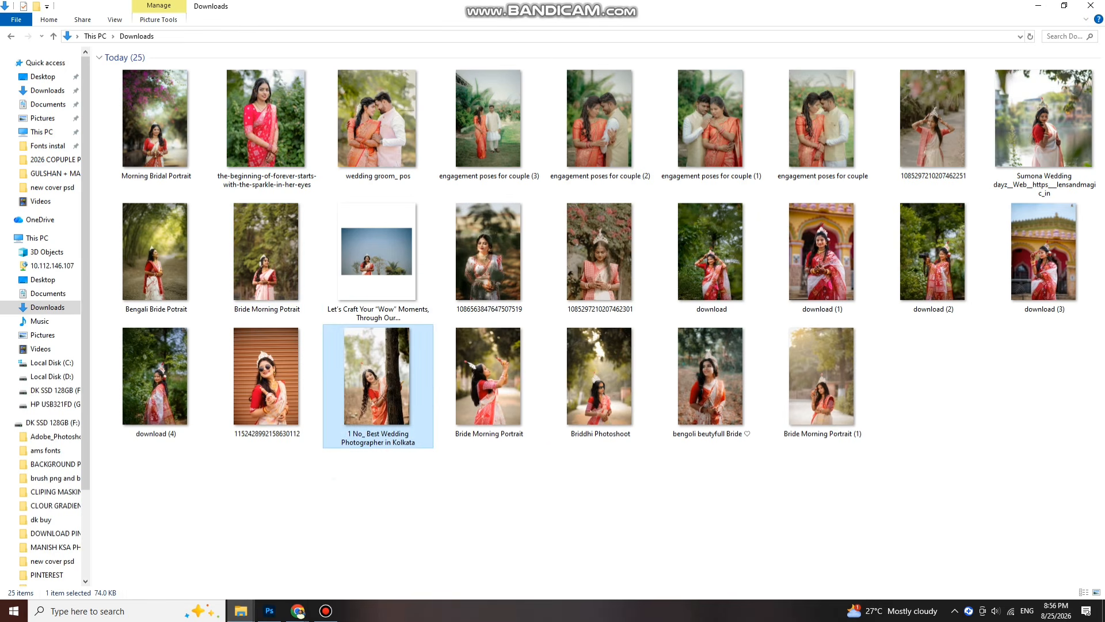
pyautogui.moveTo(377, 377); pyautogui.dragTo(301, 250)
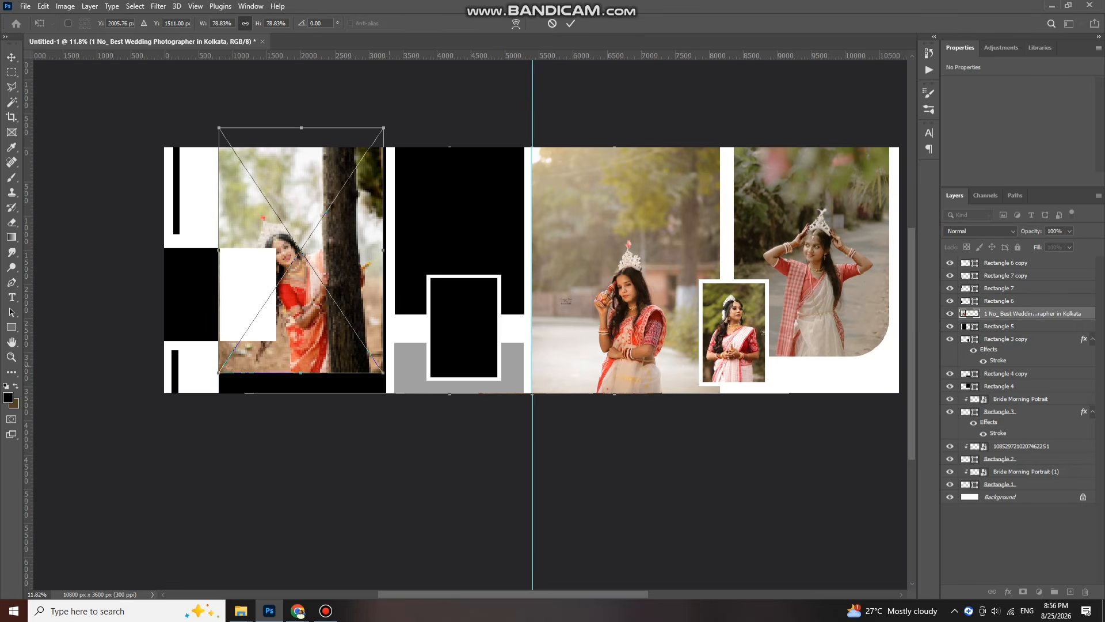
# Enlarge the photo of the bride beside the tree to 110.35% and clip it to the left page's wide black rectangle
pyautogui.moveTo(385, 372); pyautogui.dragTo(341, 381)
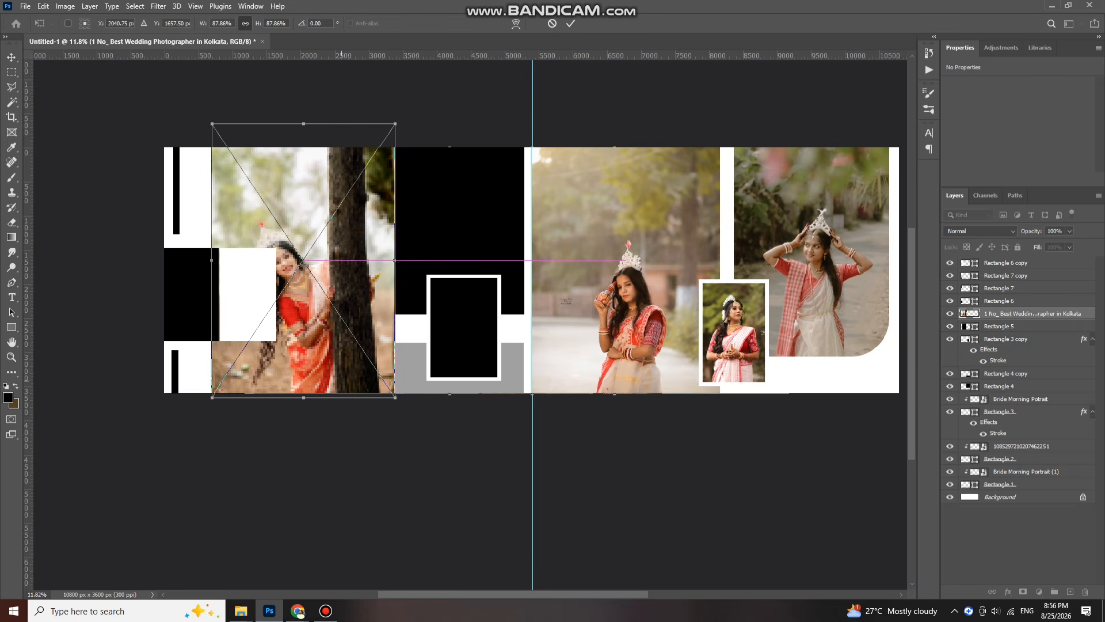
pyautogui.moveTo(308, 123); pyautogui.dragTo(319, 75)
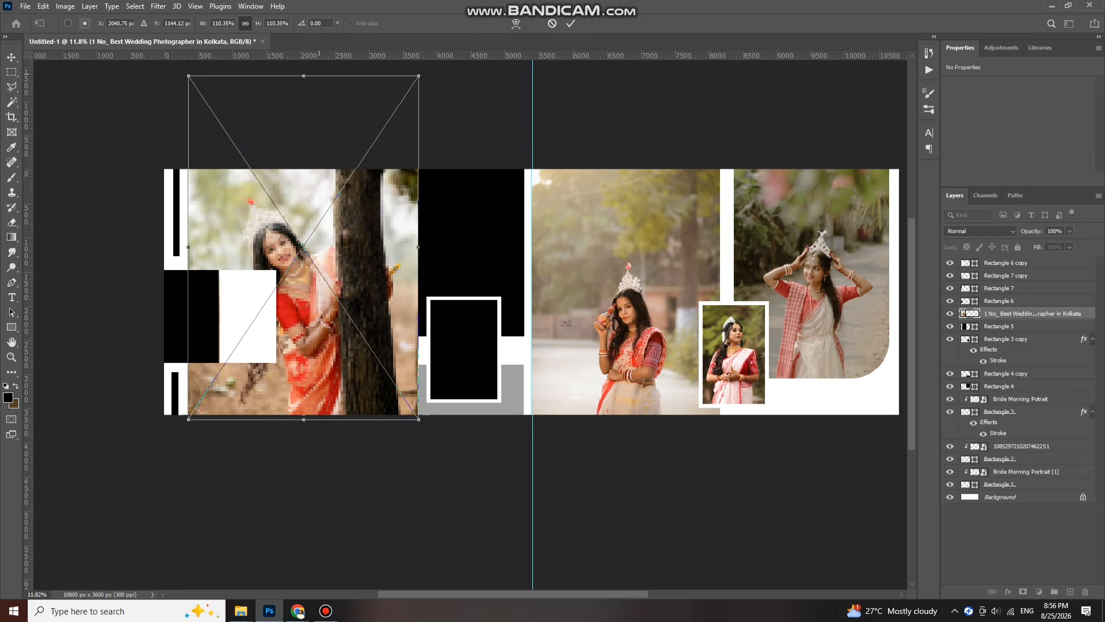
pyautogui.press('Return')
pyautogui.hotkey('ctrl', 'alt', 'g')
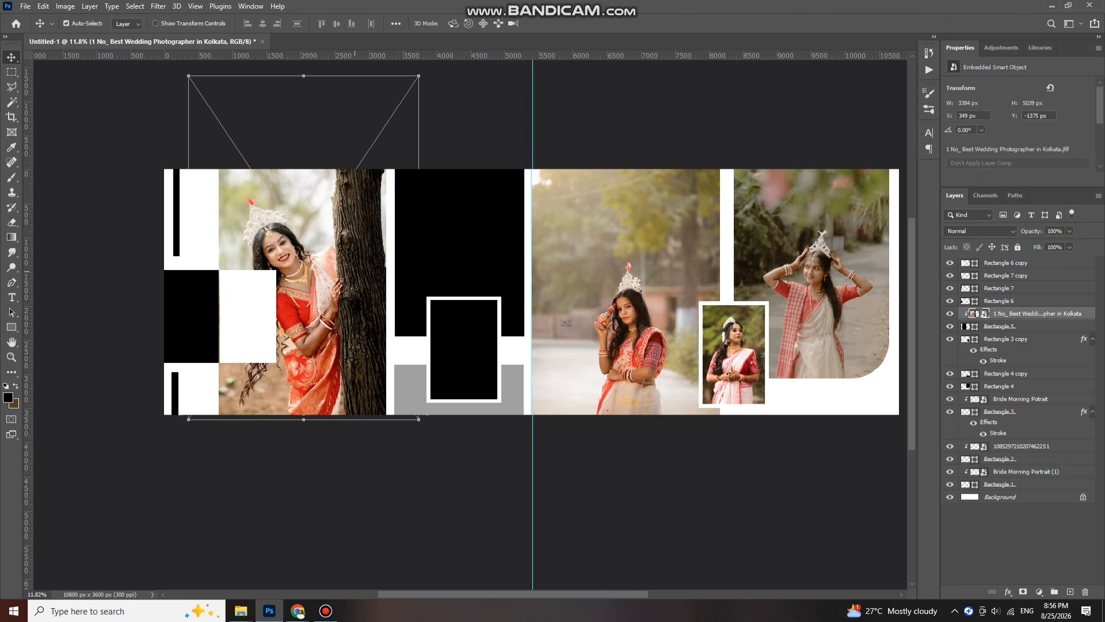
# Place the Briddhi Photoshoot photo over the black rectangle above the grey block and clip it to that rectangle
pyautogui.click(473, 227)
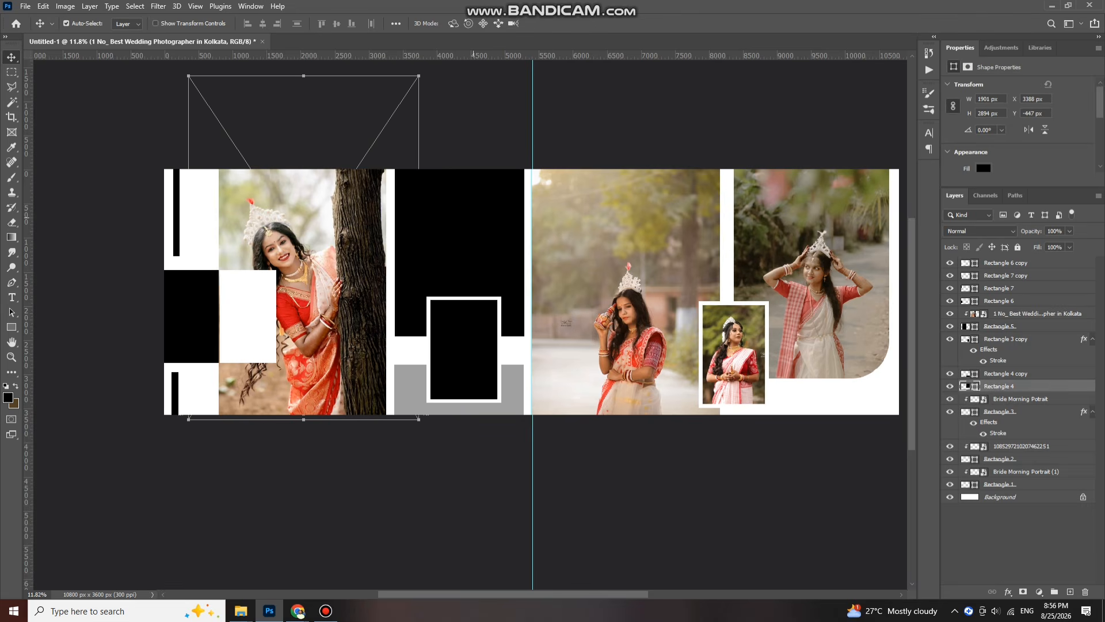
pyautogui.scroll(-3, 473, 195)
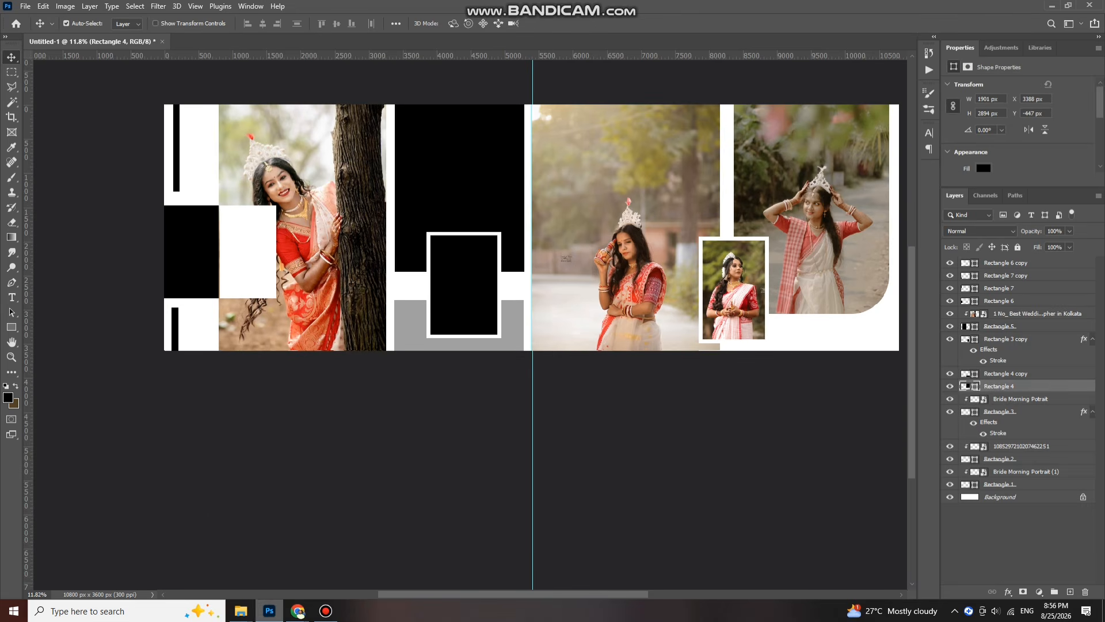
pyautogui.moveTo(240, 610)
pyautogui.click(407, 555)
pyautogui.moveTo(377, 374); pyautogui.dragTo(463, 227)
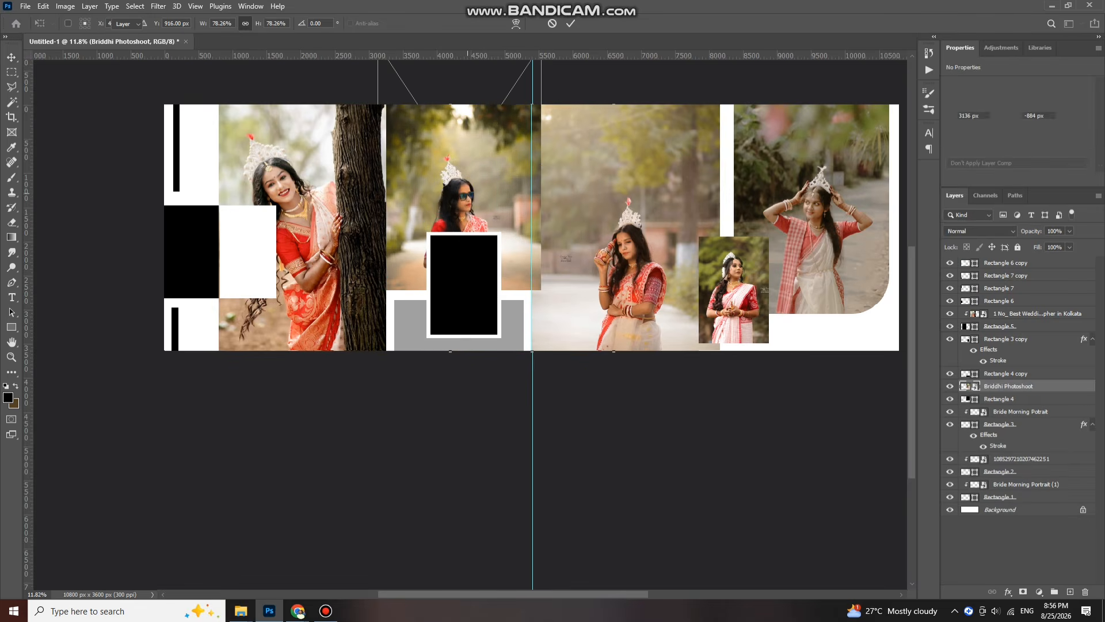
pyautogui.hotkey('ctrl', 'alt', 'g')
# Scale the Briddhi Photoshoot photo to 84.91% and position it at X 3035, Y -1384 px
pyautogui.moveTo(478, 167); pyautogui.dragTo(468, 153)
pyautogui.scroll(-2, 473, 170)
pyautogui.moveTo(460, 82); pyautogui.dragTo(460, 68)
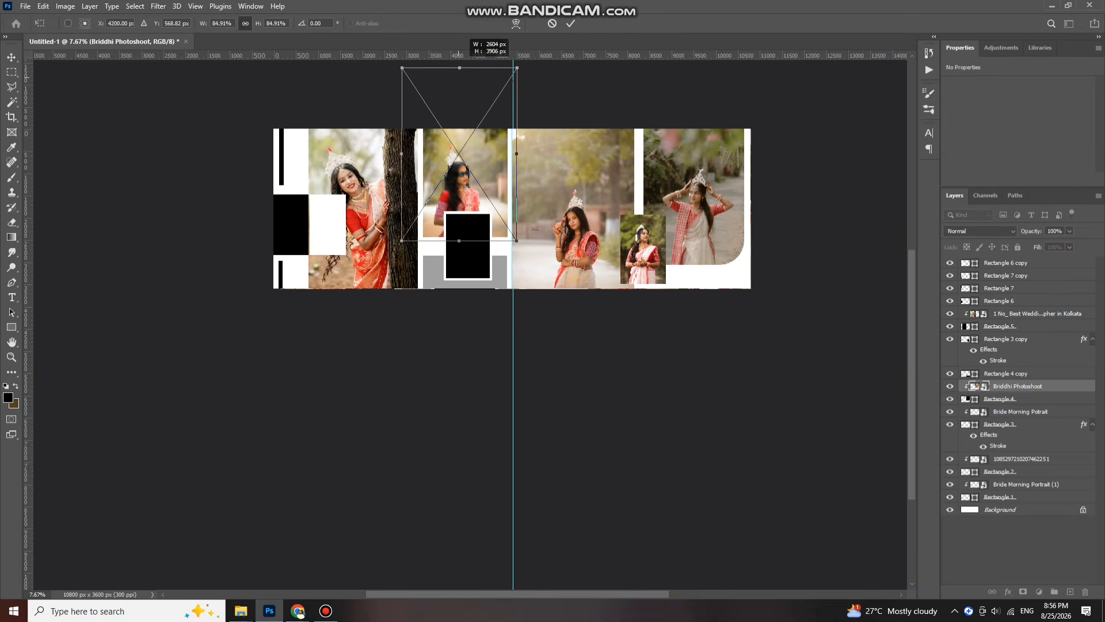
pyautogui.moveTo(460, 155); pyautogui.dragTo(466, 155)
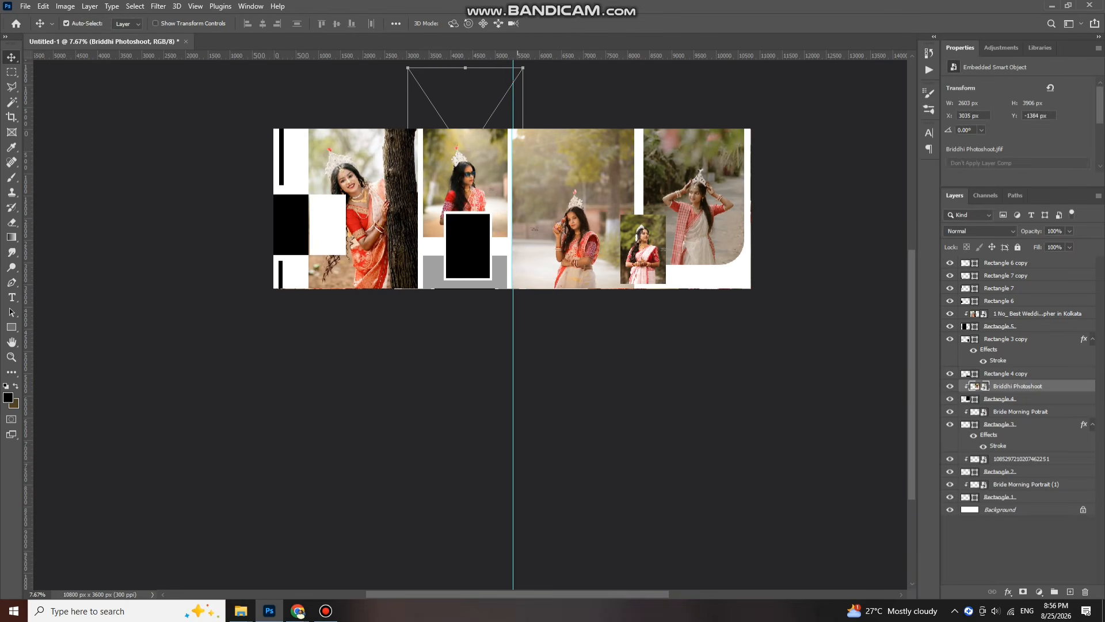
pyautogui.press('Return')
# Place the bengoli beutyfull Bride photo over the left page's framed inset, clip it to the inset rectangle and position it at X 3386, Y 722 px
pyautogui.scroll(2, 502, 244)
pyautogui.click(1013, 338)
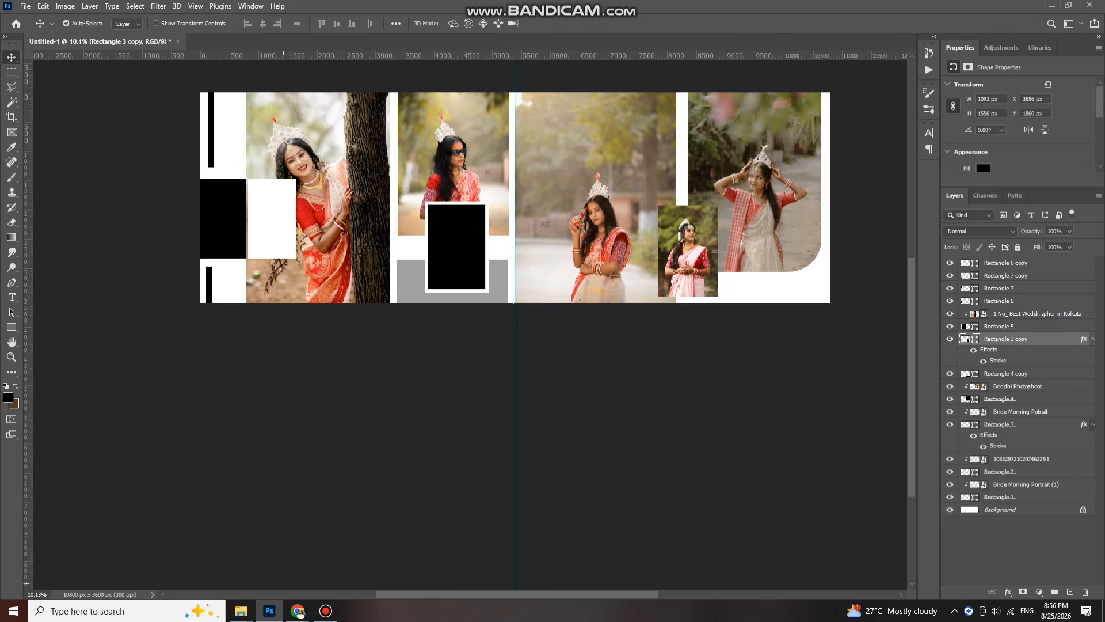
pyautogui.moveTo(241, 610)
pyautogui.click(437, 555)
pyautogui.moveTo(710, 377); pyautogui.dragTo(489, 276)
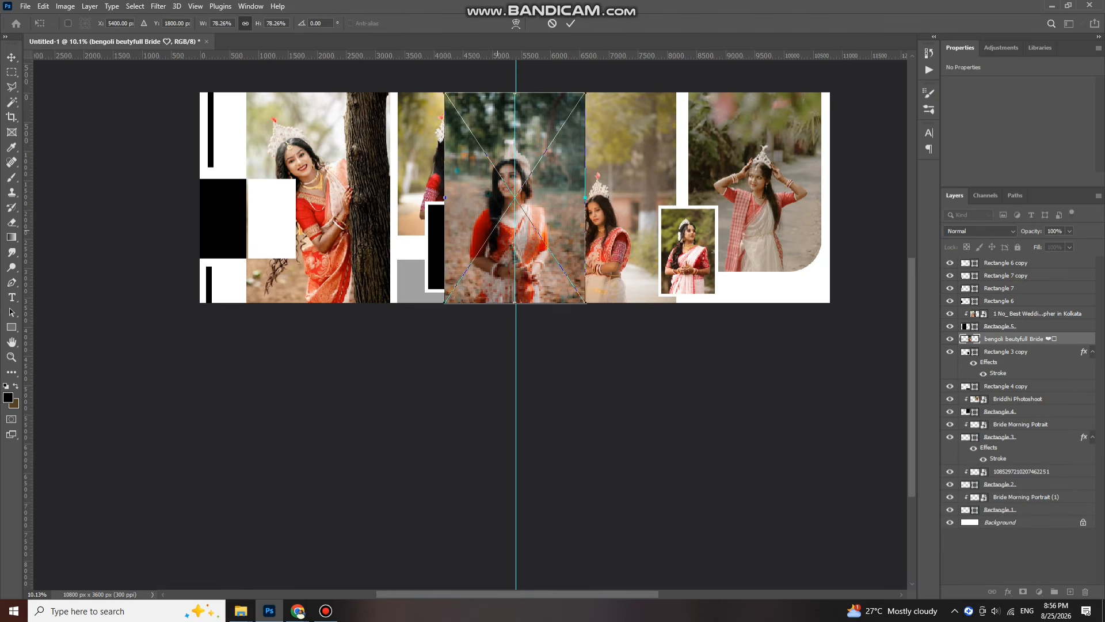
pyautogui.moveTo(503, 217); pyautogui.dragTo(464, 243)
pyautogui.hotkey('ctrl', 'alt', 'g')
pyautogui.hotkey('ctrl', 't')
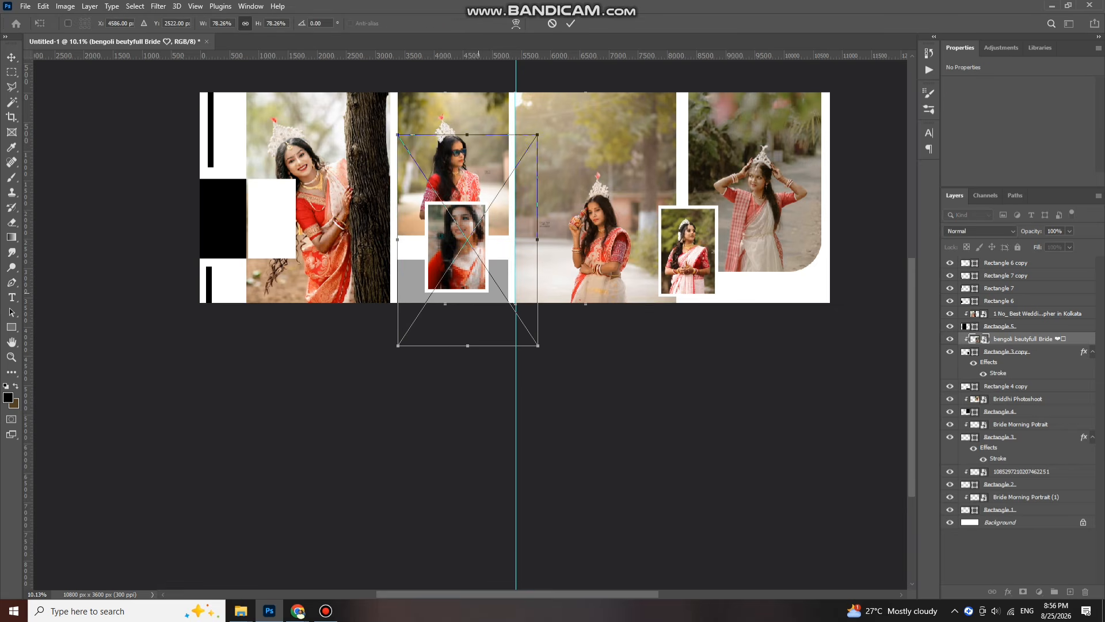
pyautogui.press('Return')
# Select the small black rectangle at the left page's outer edge as the target for a photo
pyautogui.scroll(4, 427, 247)
pyautogui.scroll(-2, 449, 248)
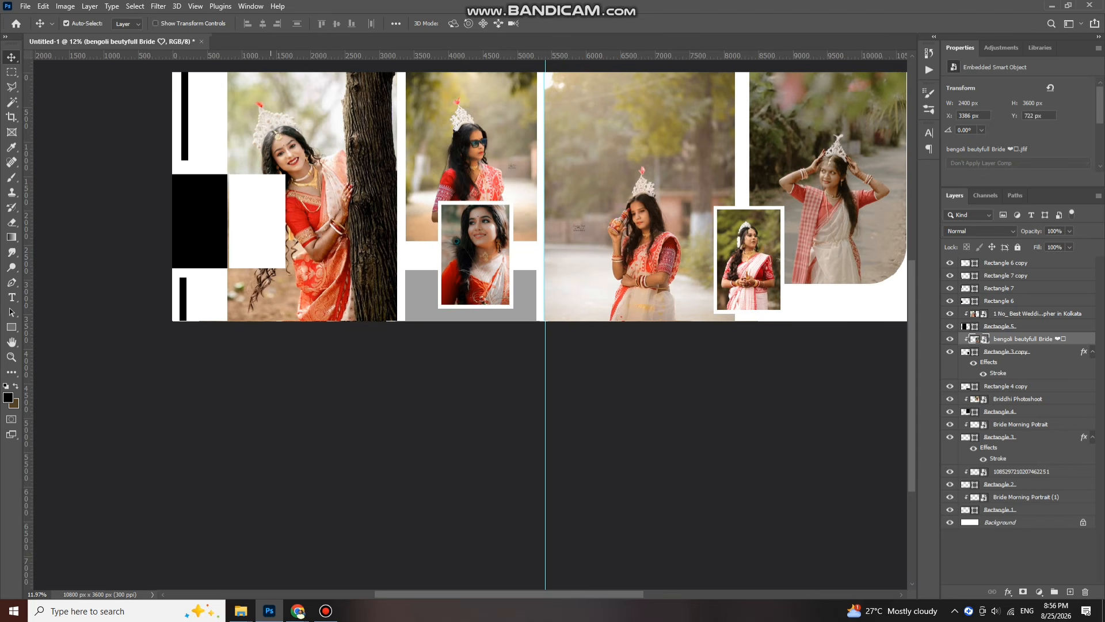
pyautogui.click(213, 219)
pyautogui.scroll(1, 306, 580)
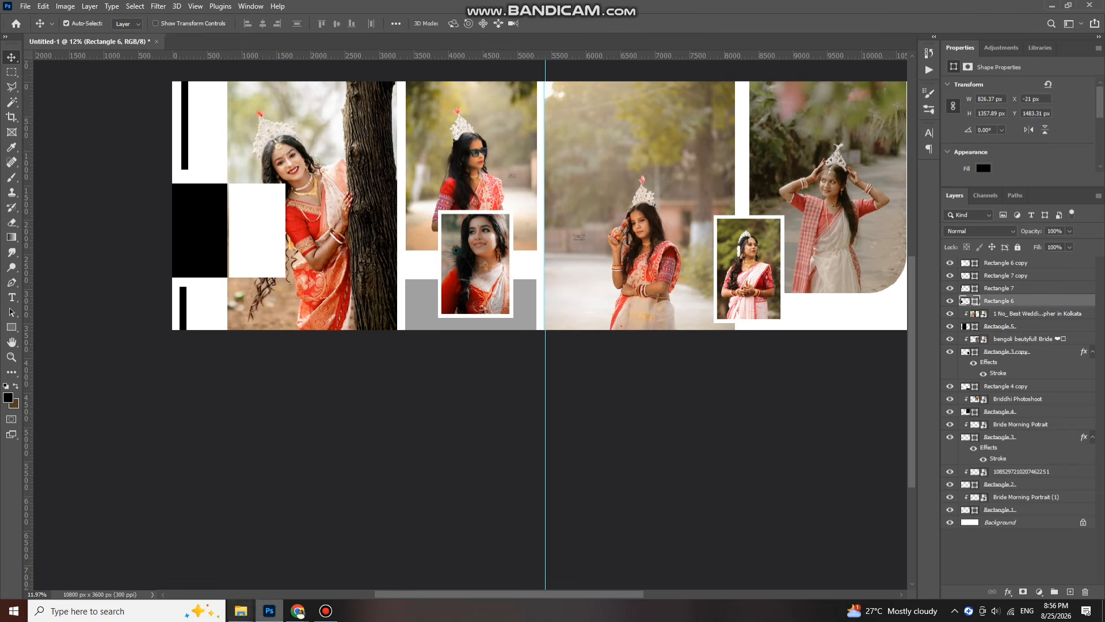
pyautogui.moveTo(240, 610)
pyautogui.click(435, 570)
pyautogui.moveTo(826, 382); pyautogui.dragTo(296, 369)
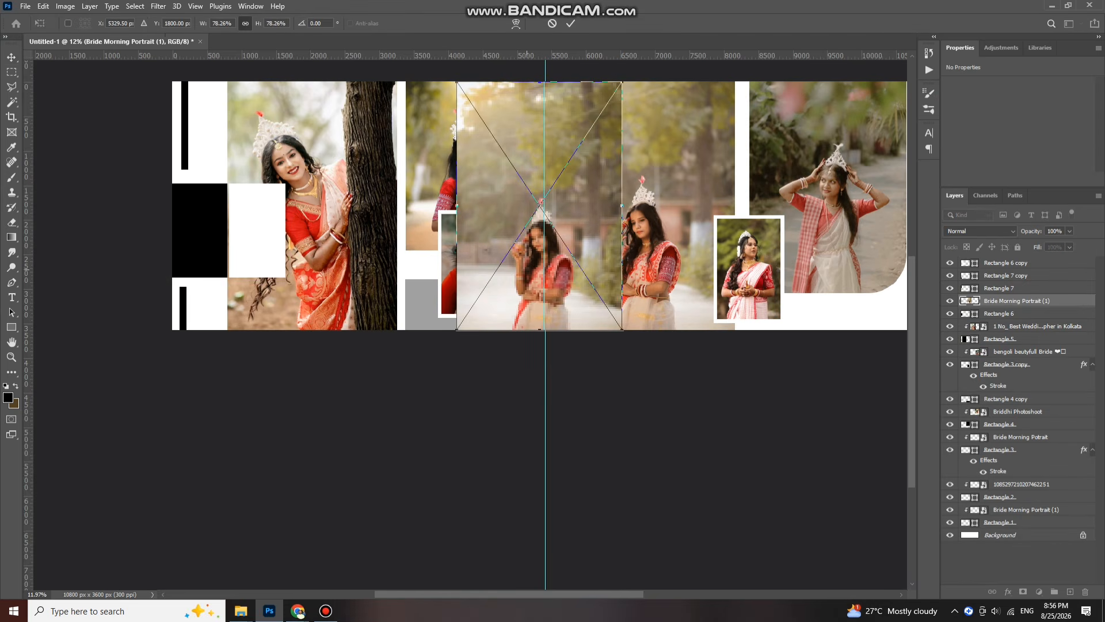
pyautogui.press('Escape')
pyautogui.moveTo(241, 610)
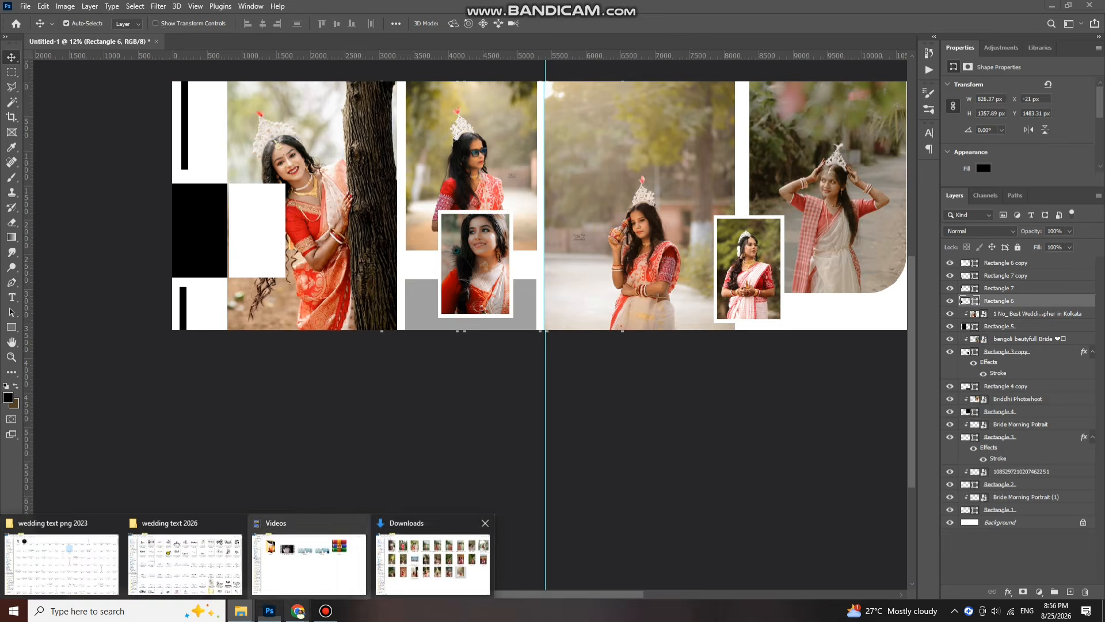
pyautogui.click(433, 562)
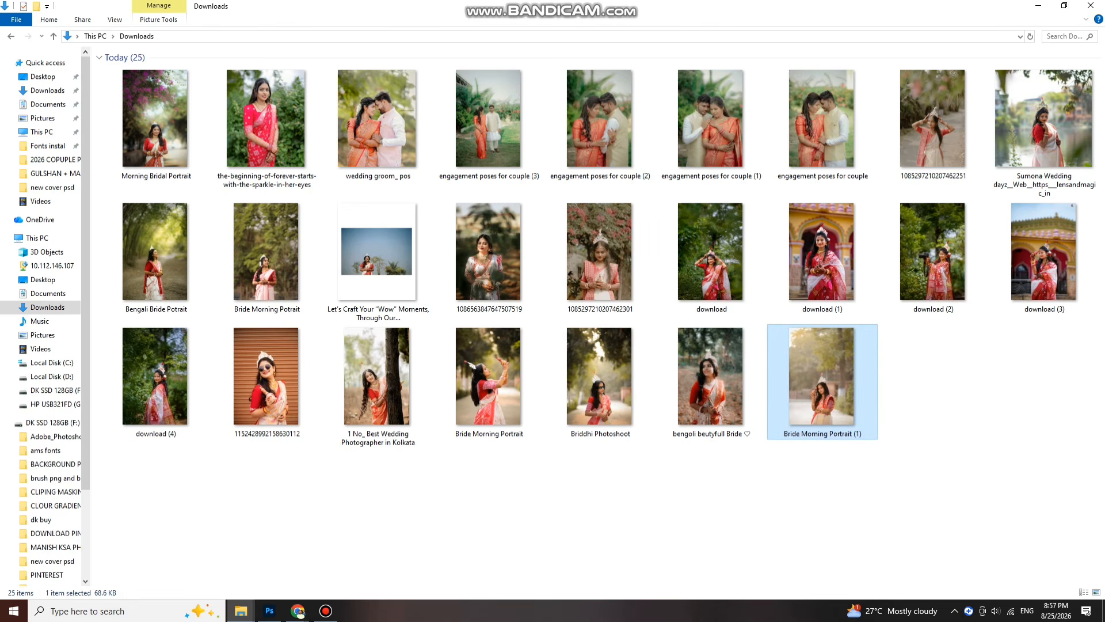
pyautogui.click(599, 253)
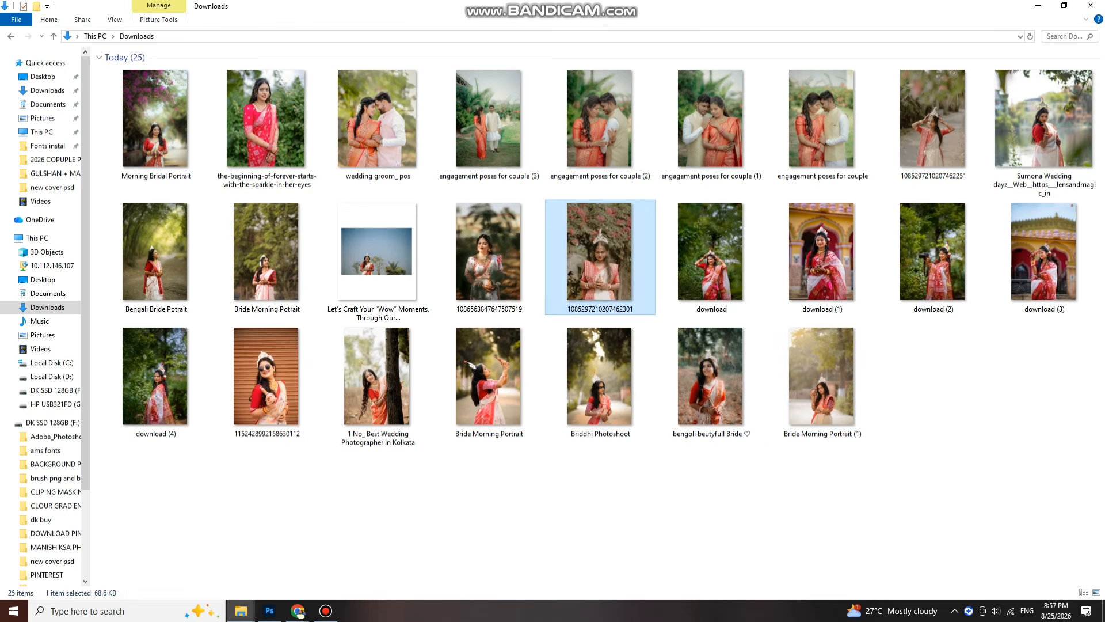
pyautogui.moveTo(600, 253); pyautogui.dragTo(244, 449)
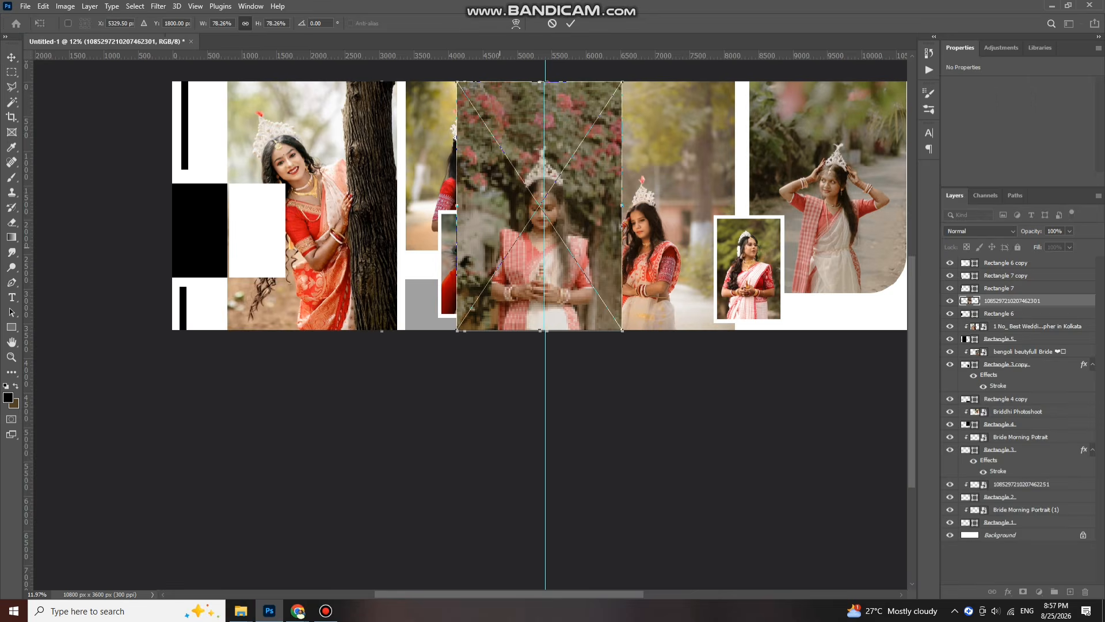
pyautogui.moveTo(507, 212); pyautogui.dragTo(212, 255)
pyautogui.hotkey('ctrl', 'alt', 'g')
pyautogui.hotkey('ctrl', 't')
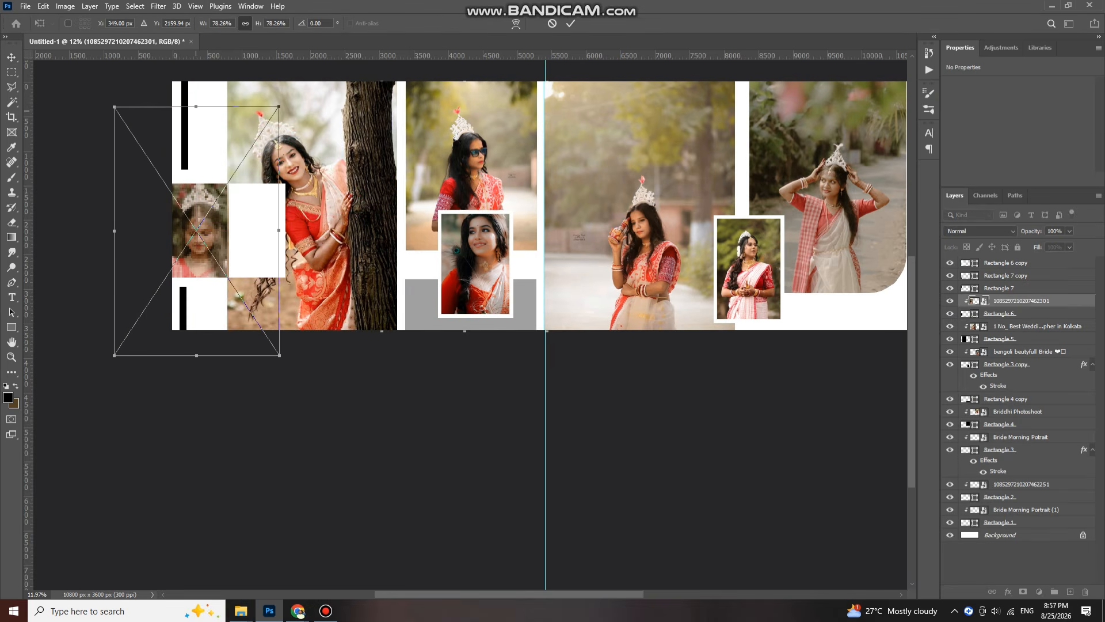
pyautogui.moveTo(196, 108); pyautogui.dragTo(196, 174)
pyautogui.moveTo(211, 230); pyautogui.dragTo(211, 155)
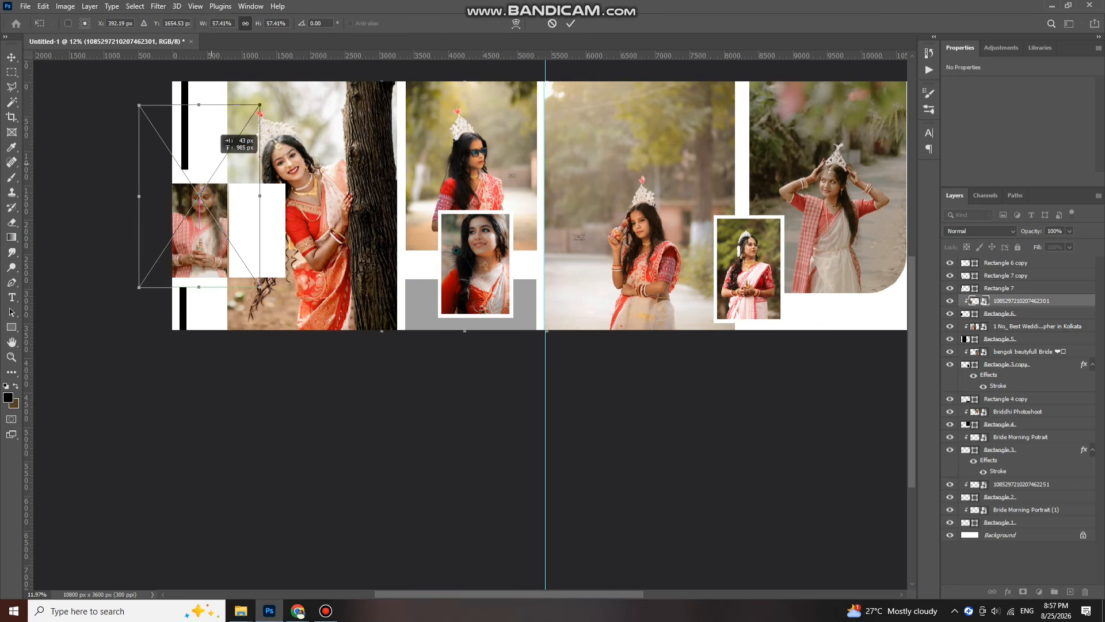
pyautogui.moveTo(258, 285); pyautogui.dragTo(256, 286)
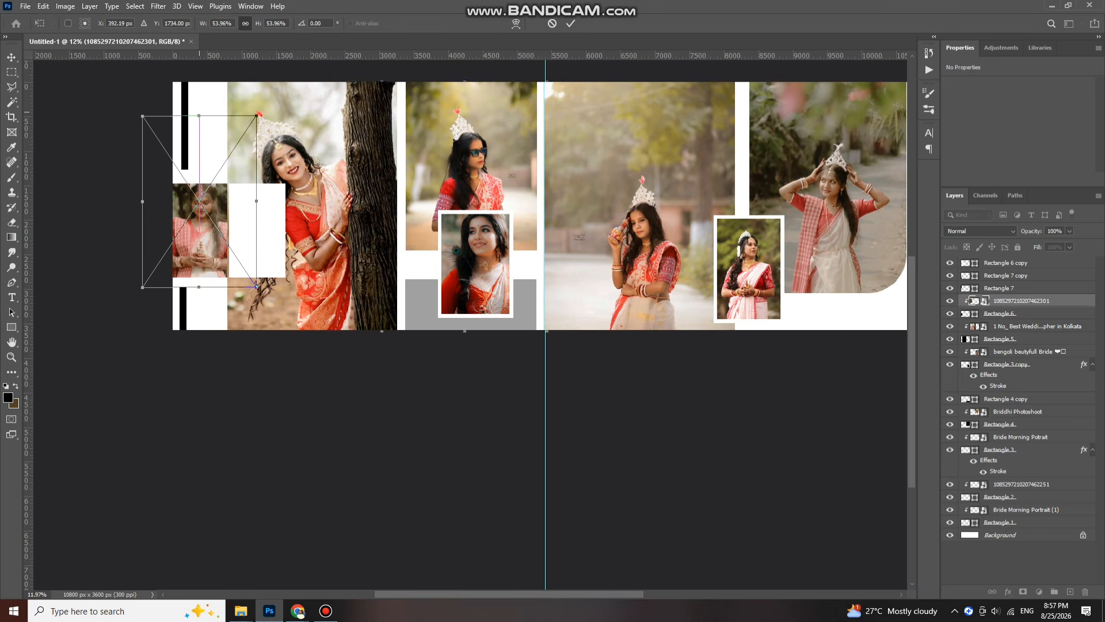
pyautogui.press('Return')
# Move the white rectangle beside the small outer-edge photo to X 808.44 px
pyautogui.scroll(4, 195, 213)
pyautogui.scroll(-2, 196, 288)
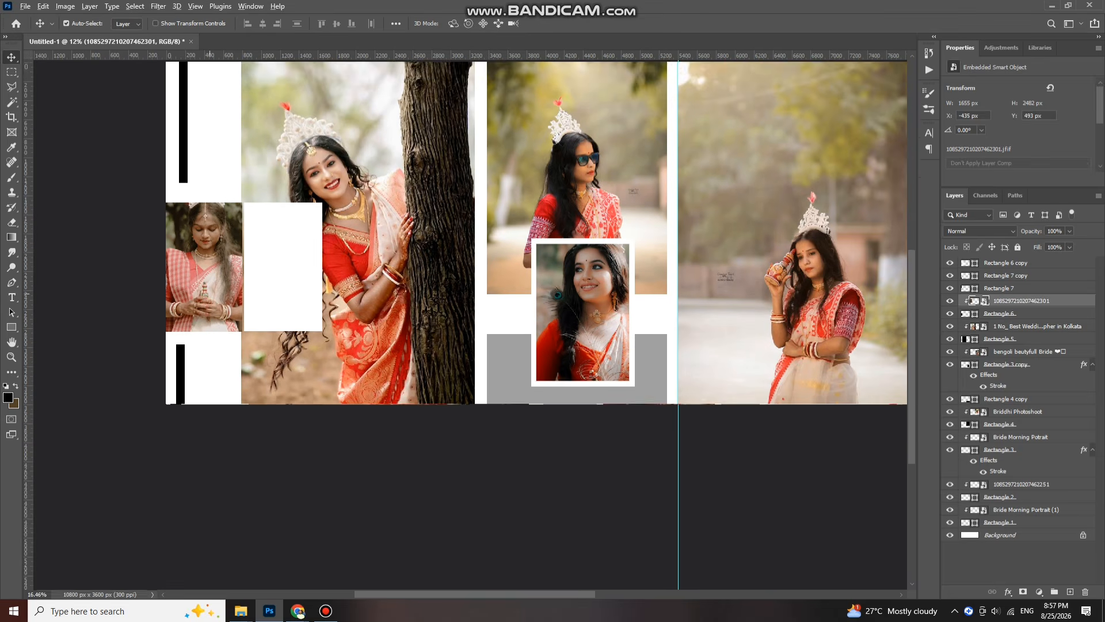
pyautogui.moveTo(321, 270); pyautogui.dragTo(239, 222)
pyautogui.click(233, 219)
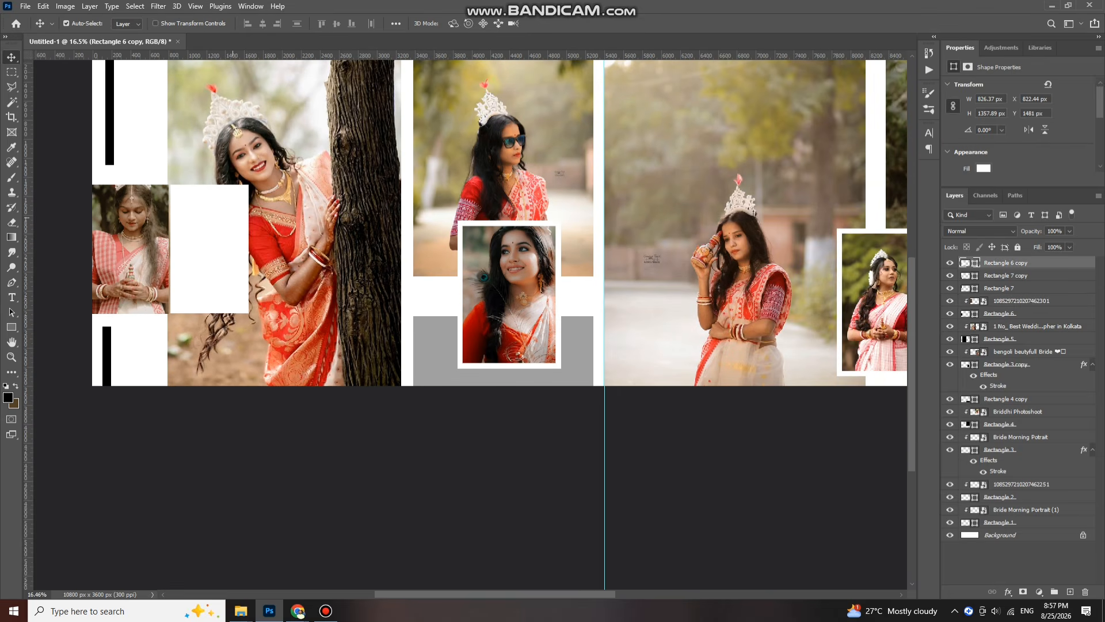
pyautogui.scroll(-2, 258, 224)
pyautogui.hscroll(4, 322, 178)
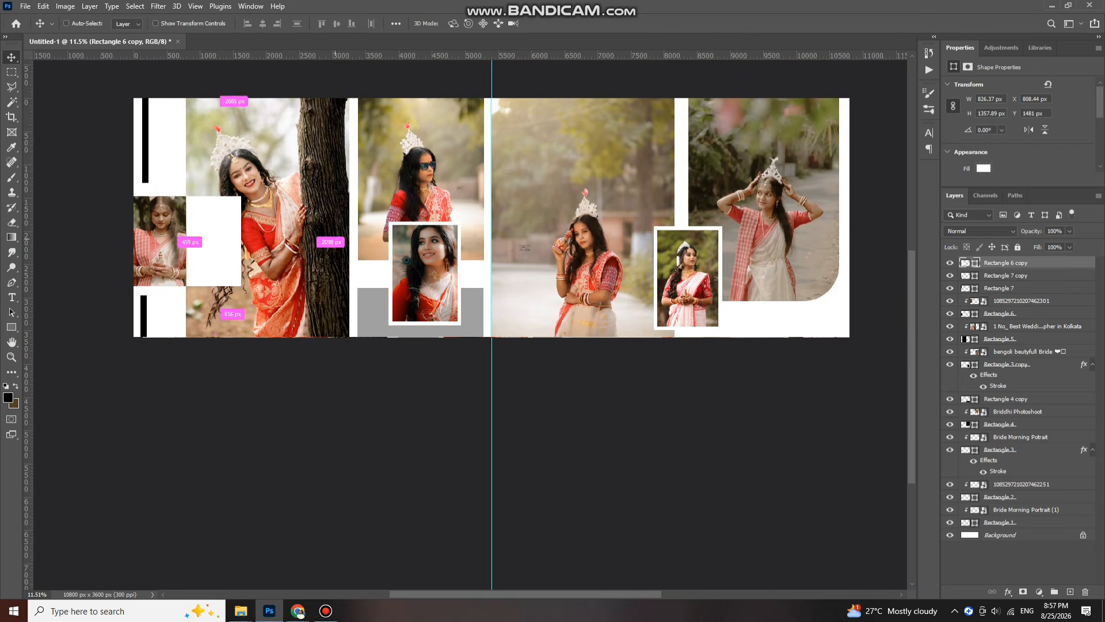
pyautogui.scroll(1, 362, 154)
pyautogui.hscroll(-5, 362, 154)
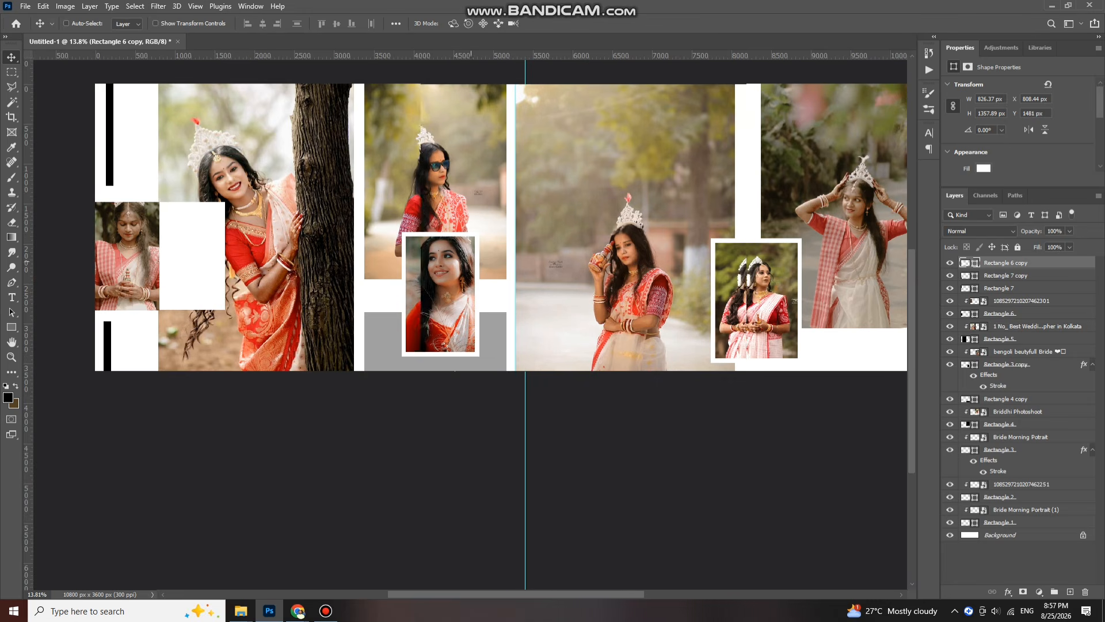
# Fill the upper vertical black bar on the left page with the khaki #cece8b sampled from the large photo's background
pyautogui.click(983, 168)
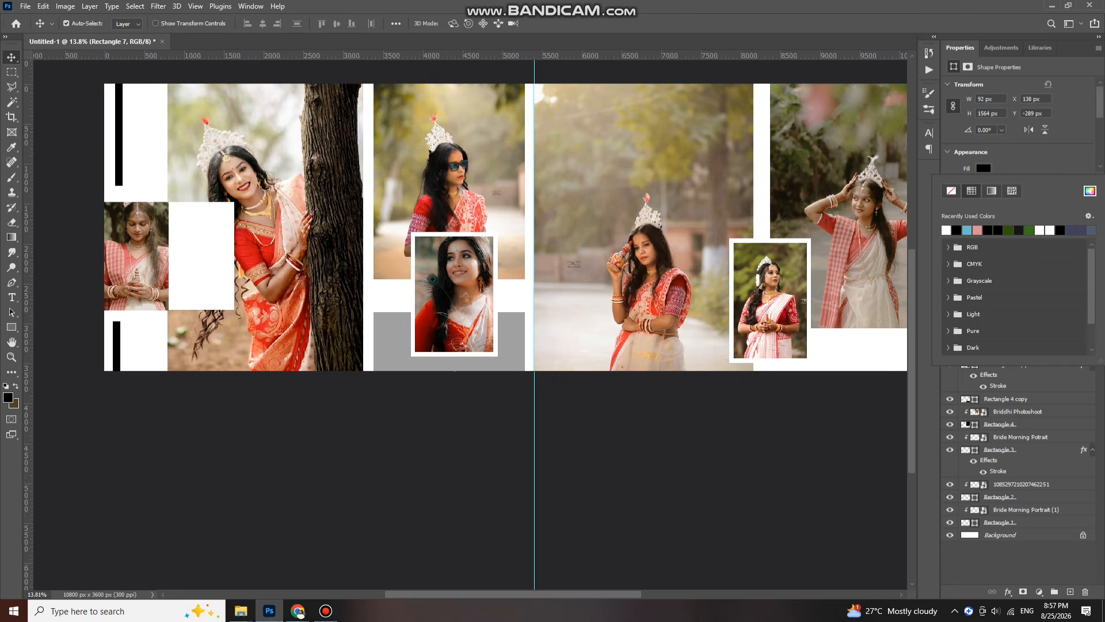
pyautogui.click(1089, 192)
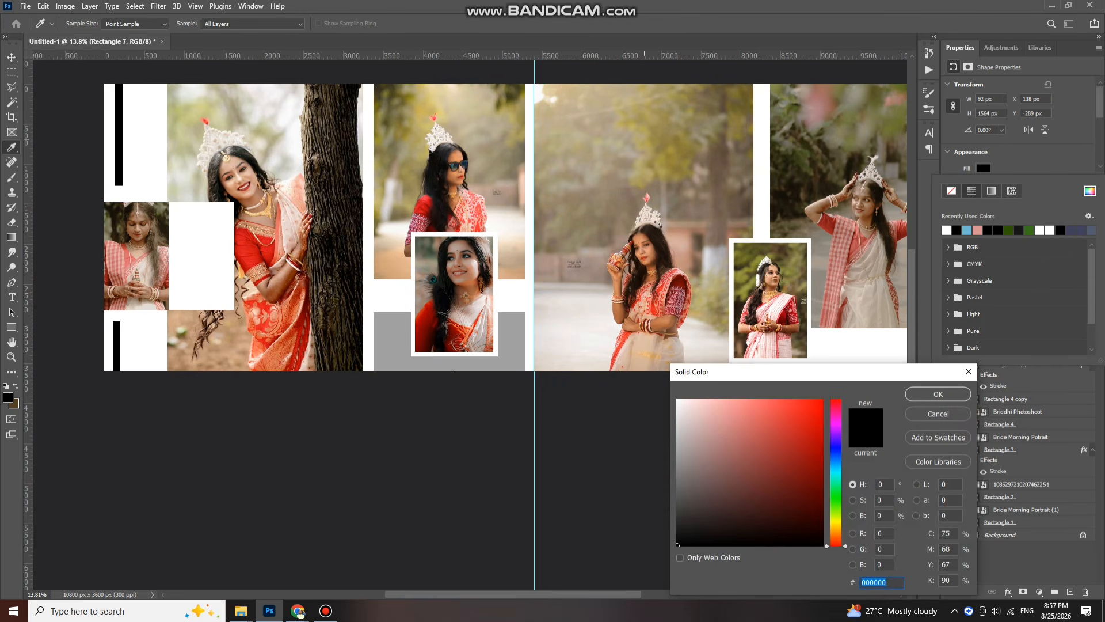
pyautogui.click(643, 138)
pyautogui.click(192, 115)
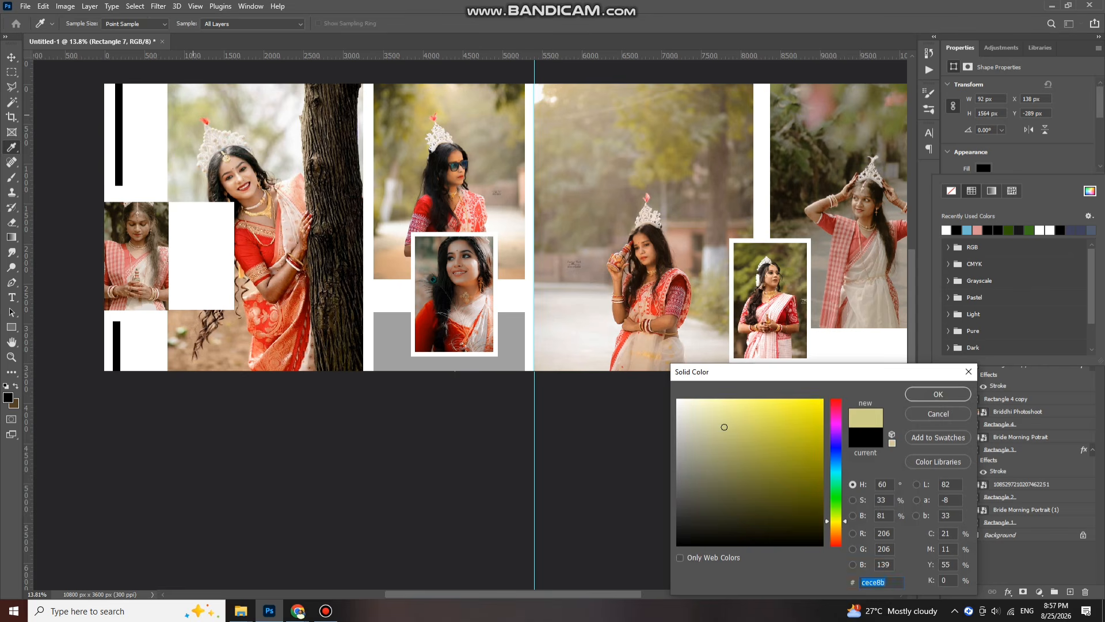
pyautogui.press('Return')
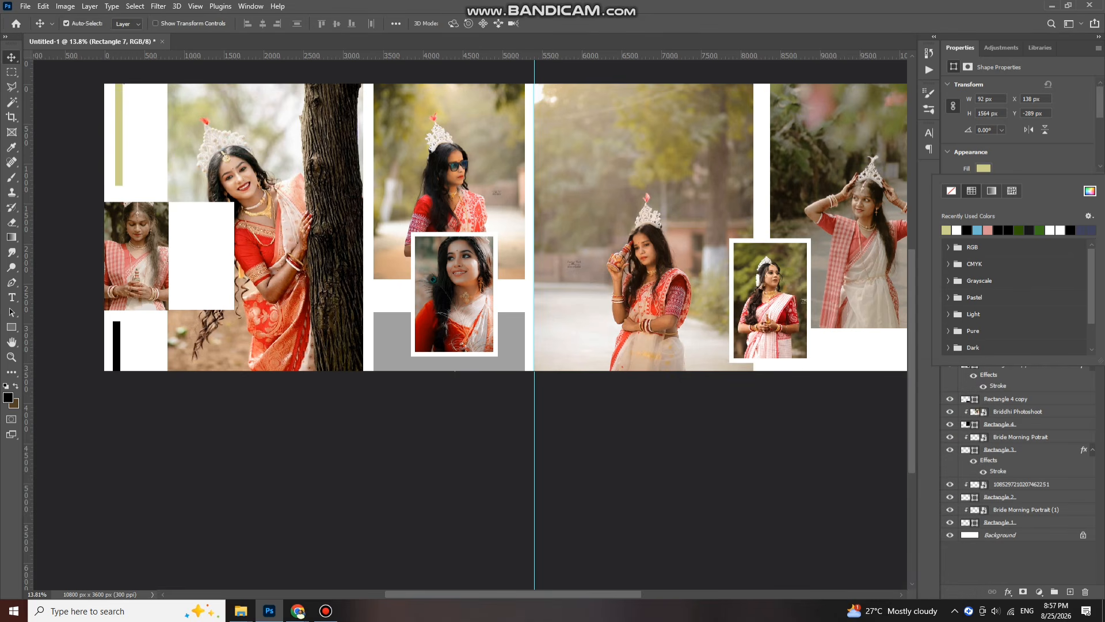
pyautogui.click(1020, 165)
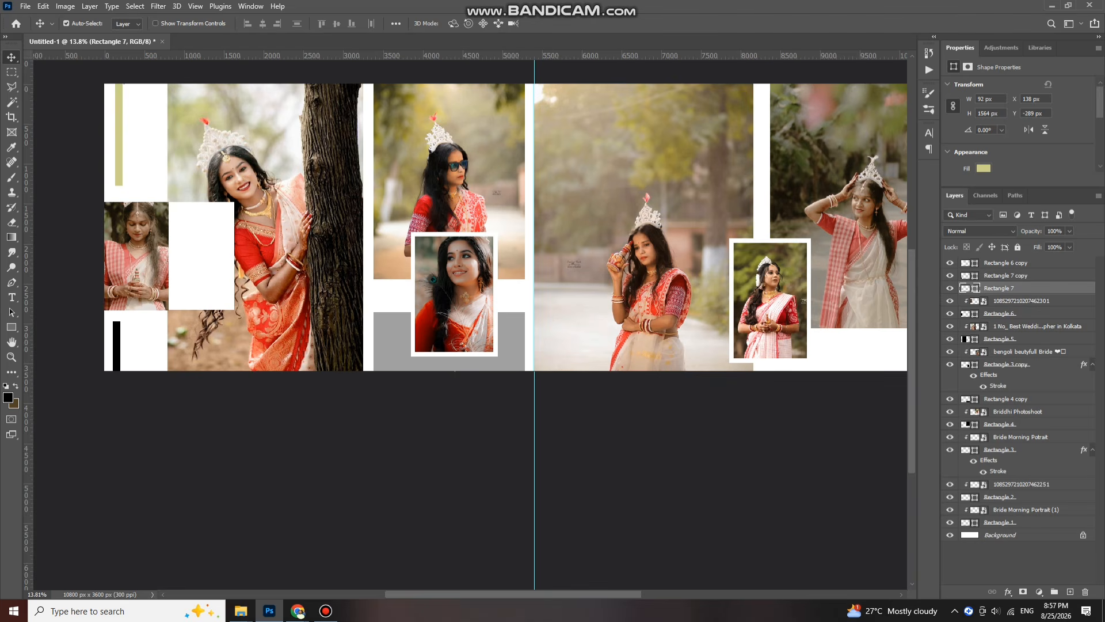
# Fill the upper vertical bar with a red sampled from the bride's outfit in the large left-page photo
pyautogui.click(984, 168)
pyautogui.click(1089, 191)
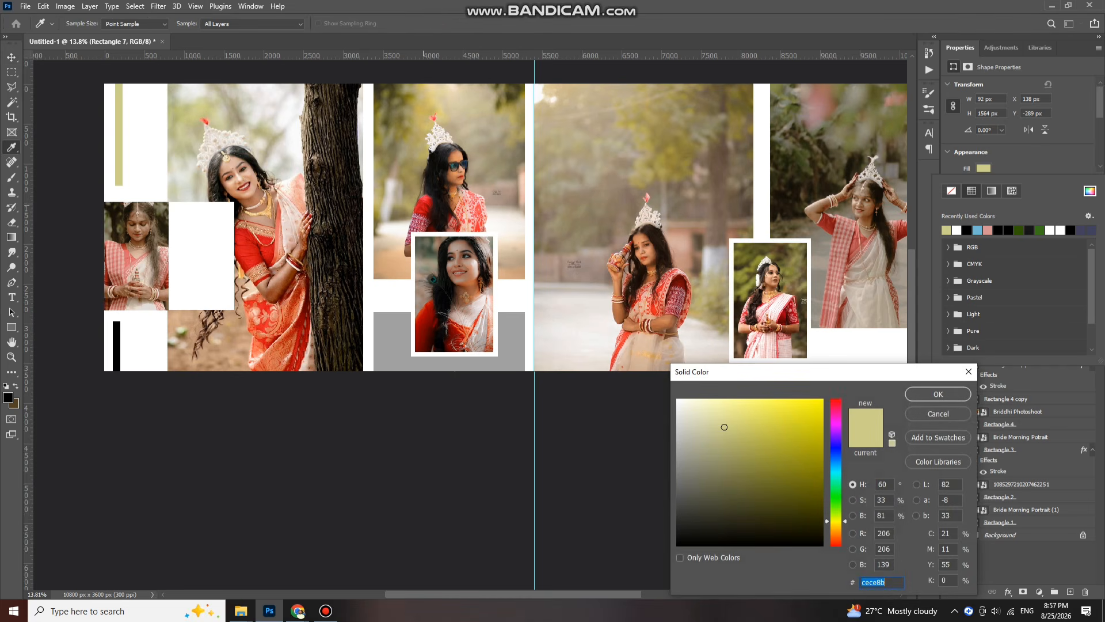
pyautogui.click(275, 245)
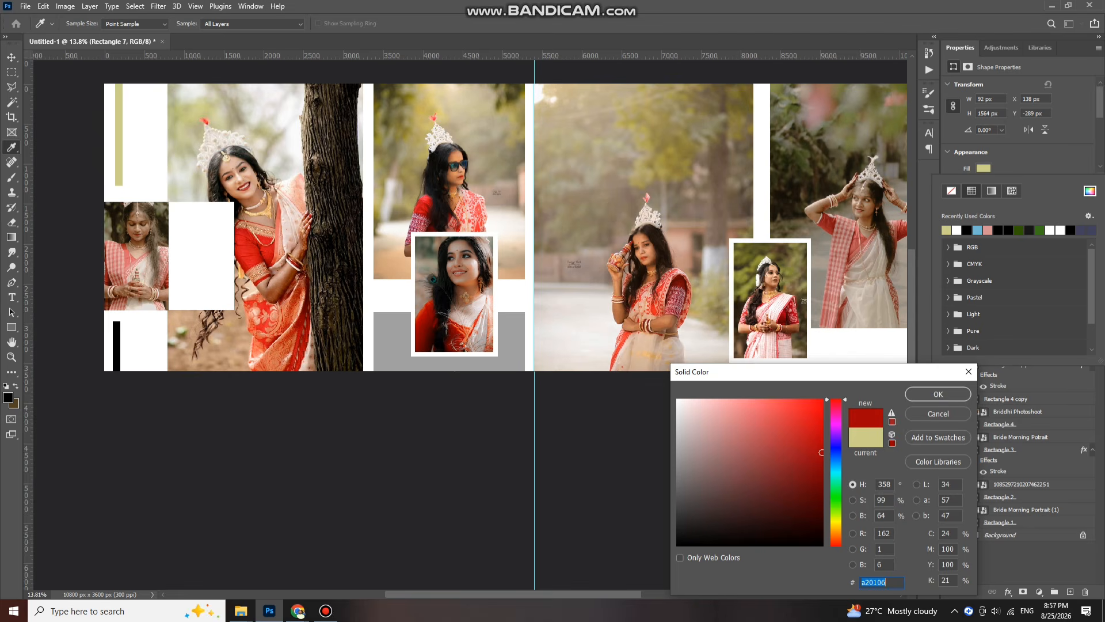
pyautogui.press('Return')
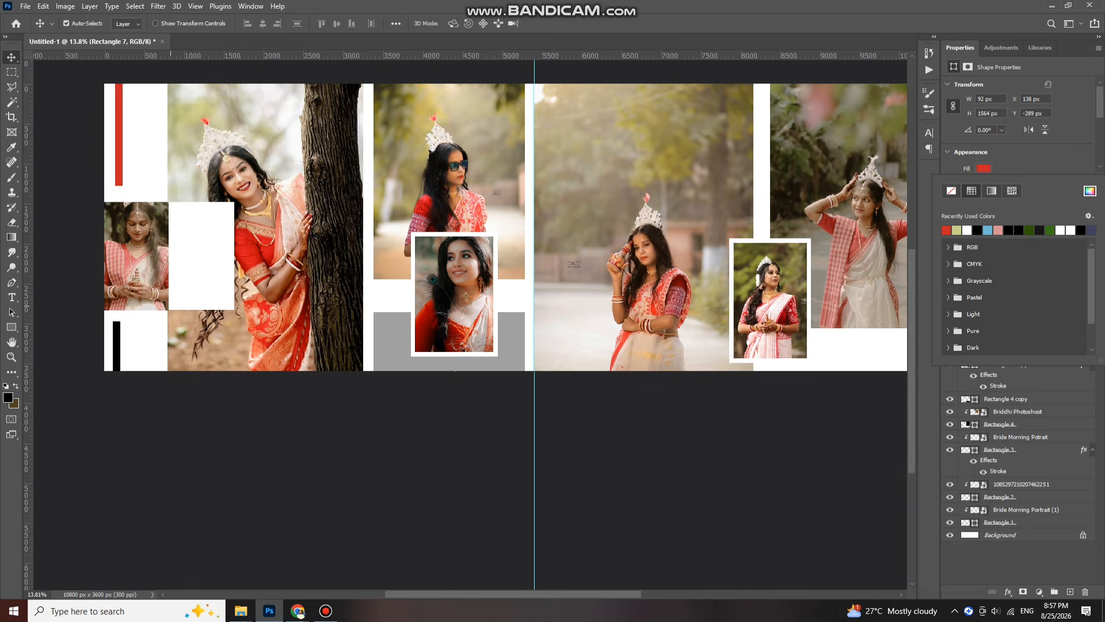
# Fill the lower vertical black bar on the left page with the same red as the upper bar
pyautogui.click(117, 335)
pyautogui.click(983, 168)
pyautogui.scroll(-2, 518, 229)
pyautogui.scroll(-1, 518, 229)
pyautogui.scroll(1, 518, 229)
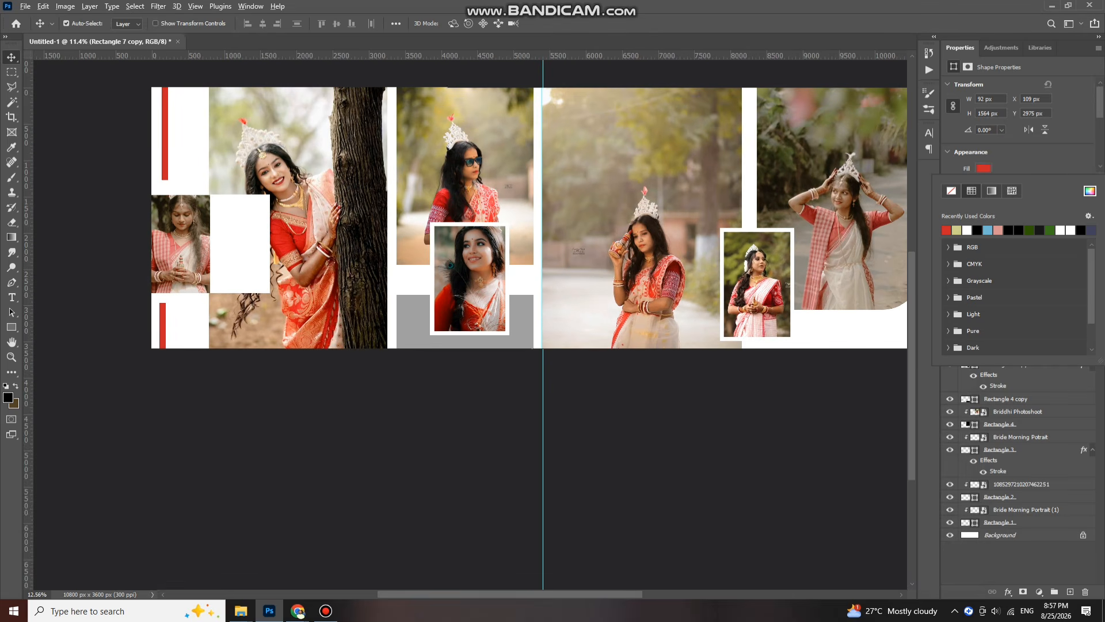
pyautogui.hscroll(-5, 518, 229)
pyautogui.scroll(-2, 355, 265)
pyautogui.scroll(6, 334, 213)
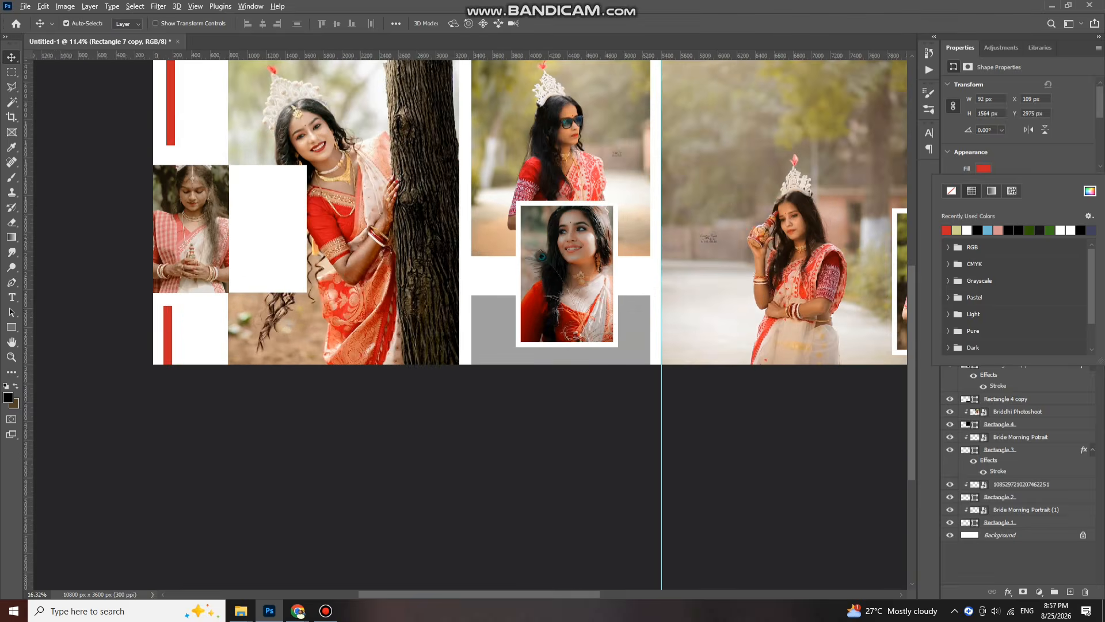
# Place Text (21) from the wedding text png 2023 folder on the white rectangle at 740 × 304 px, X 850, Y 2199 px
pyautogui.click(253, 230)
pyautogui.click(253, 230)
pyautogui.moveTo(241, 611)
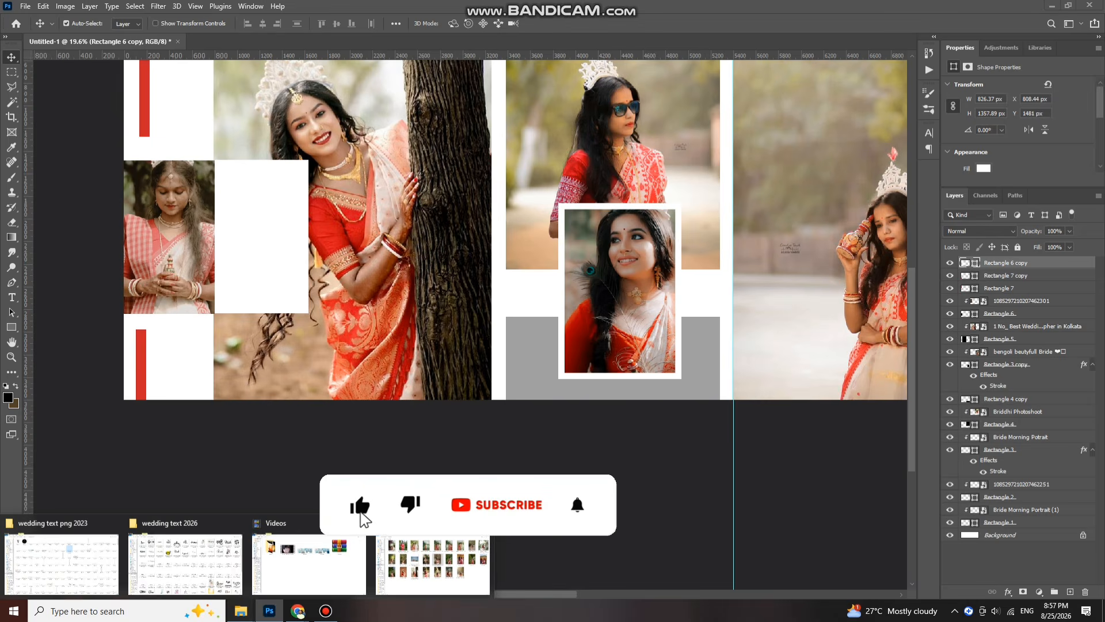
pyautogui.click(86, 561)
pyautogui.moveTo(255, 432); pyautogui.dragTo(269, 609)
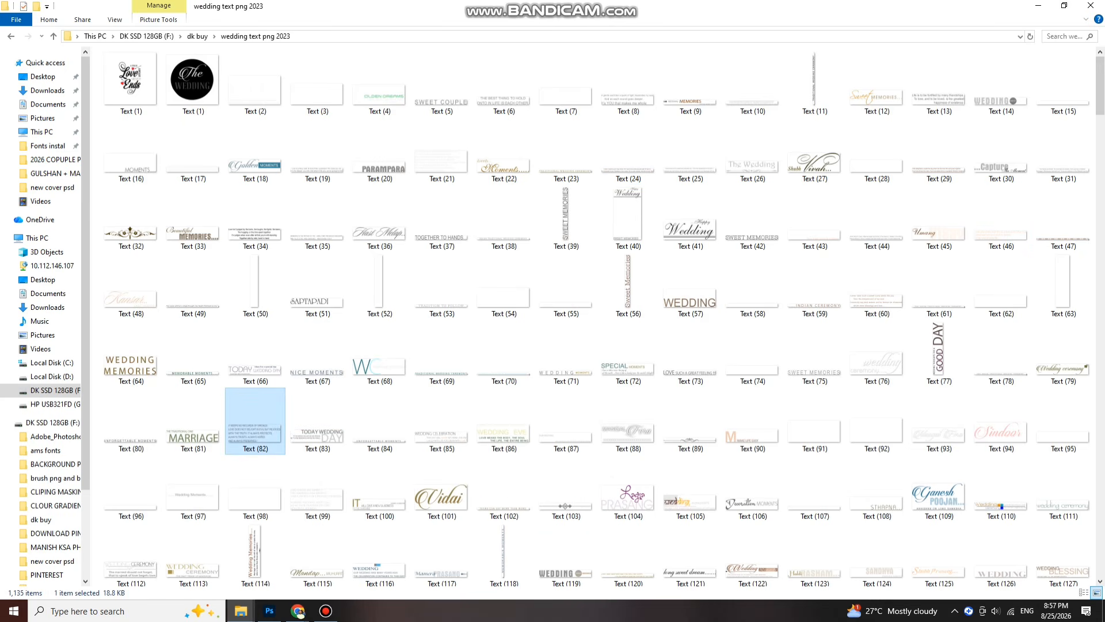
pyautogui.moveTo(441, 152); pyautogui.dragTo(282, 305)
pyautogui.moveTo(735, 139); pyautogui.dragTo(282, 253)
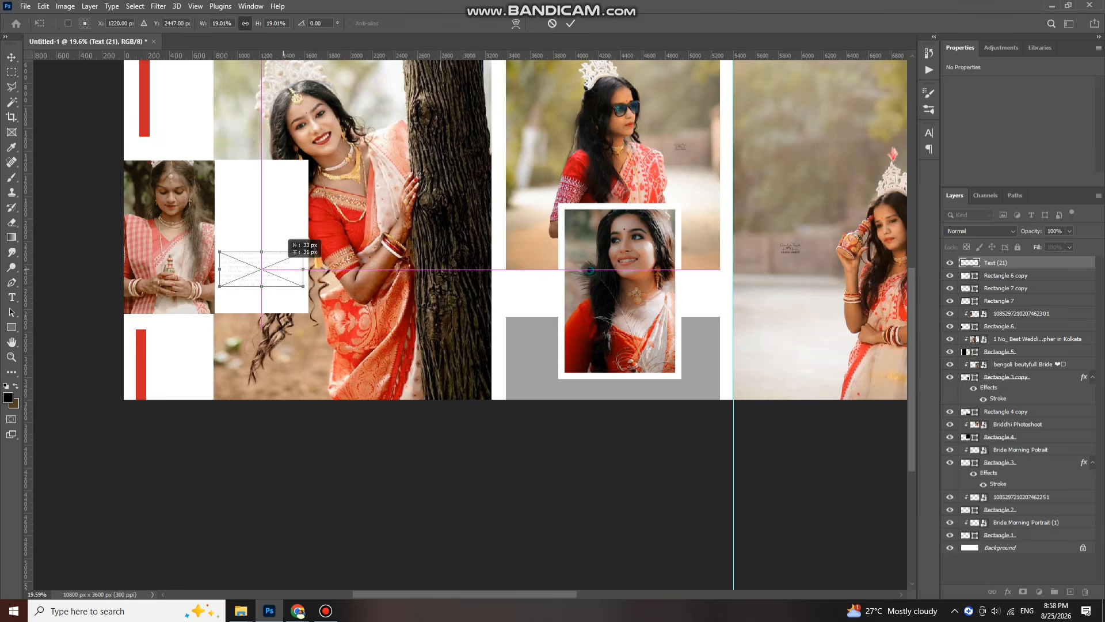
pyautogui.press('Return')
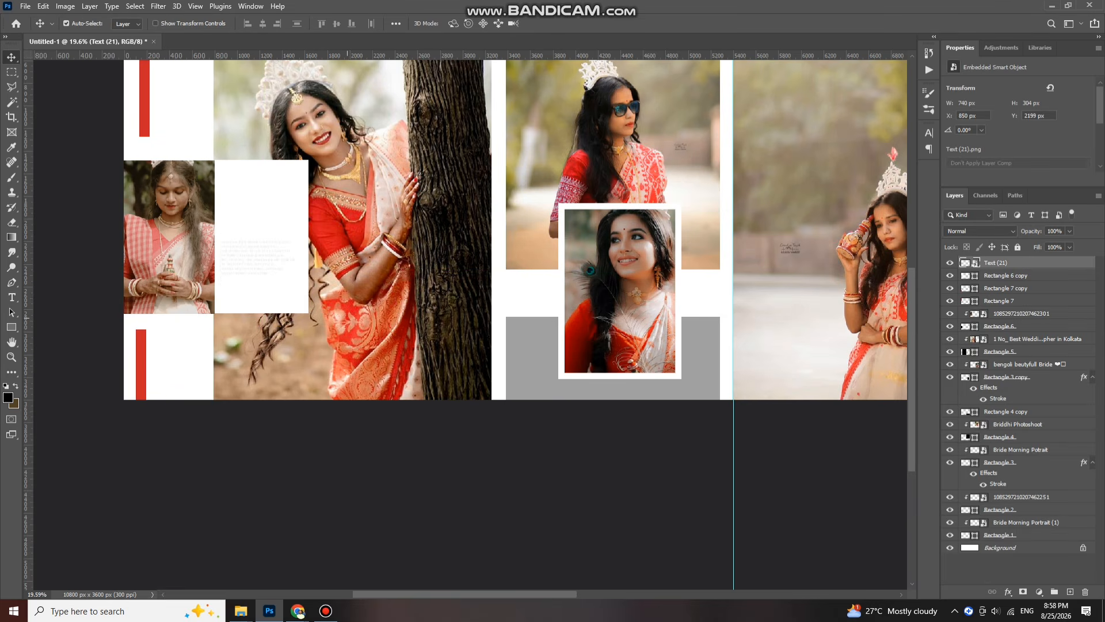
# Apply a black Color Overlay at 100% opacity to the Text (21) layer
pyautogui.click(1007, 591)
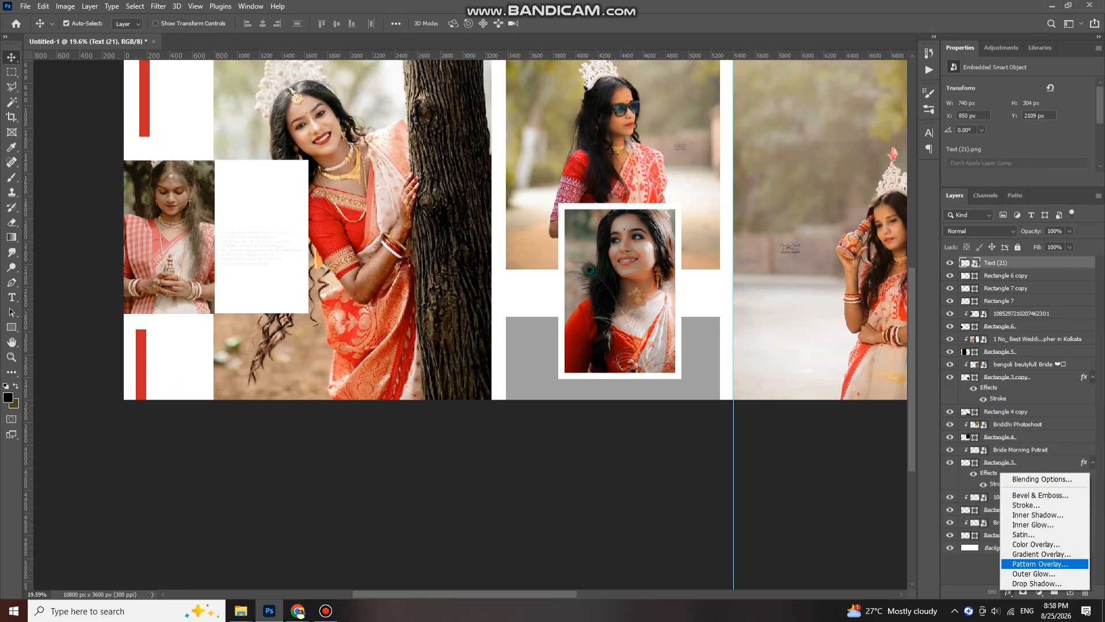
pyautogui.click(1036, 544)
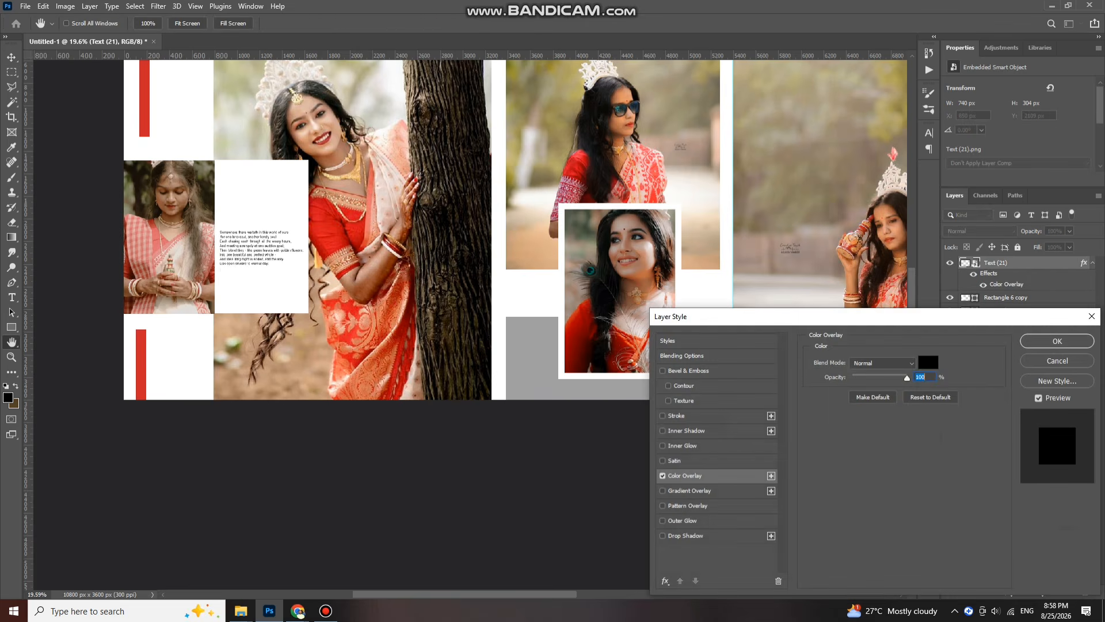
pyautogui.press('Return')
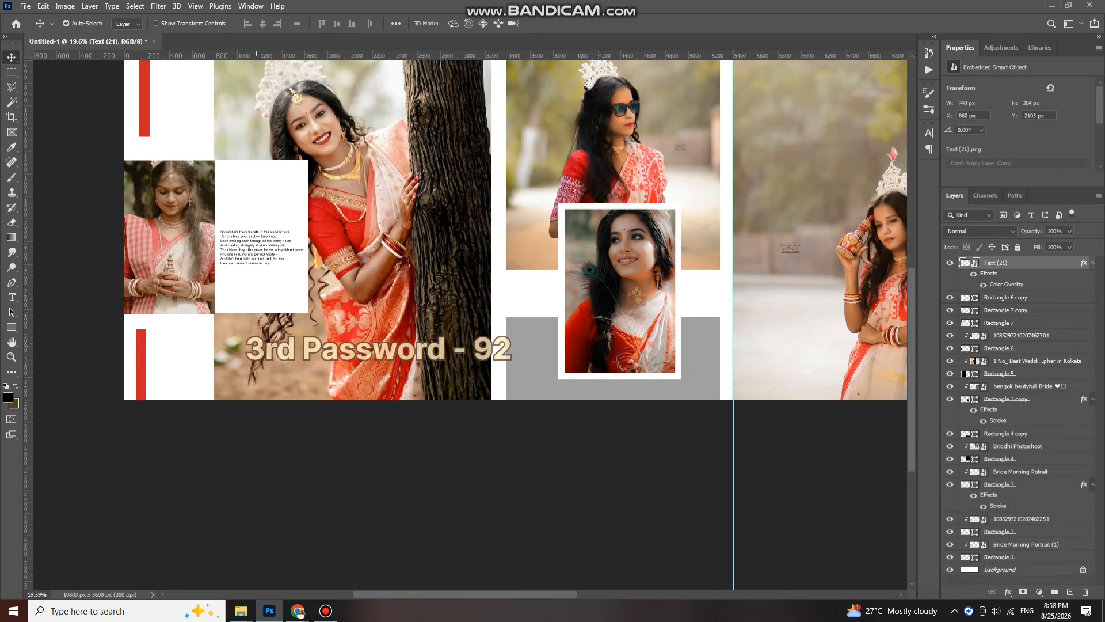
# Place Text (82) from the same text folder below the first text block at 612 × 203 px, X 854, Y 2440 px
pyautogui.click(241, 610)
pyautogui.click(73, 561)
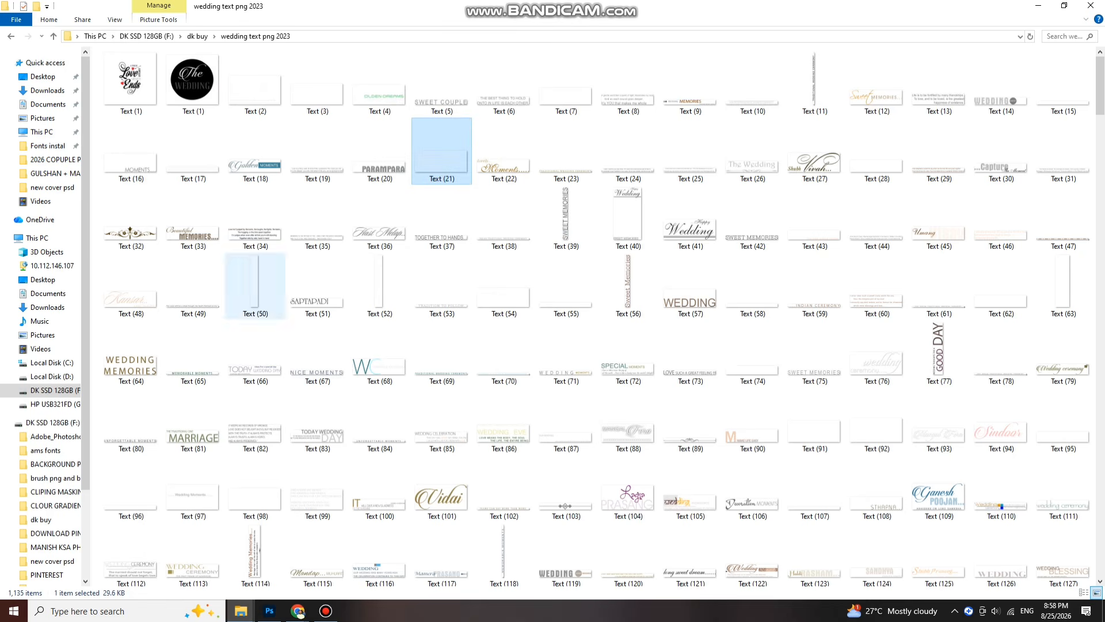
pyautogui.moveTo(255, 423); pyautogui.dragTo(316, 345)
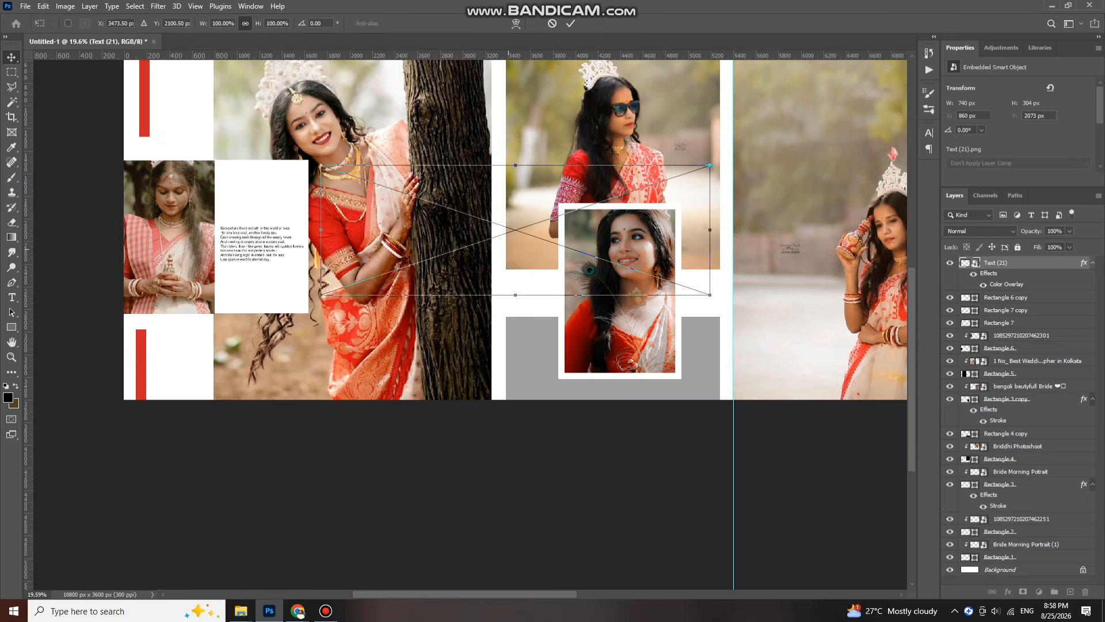
pyautogui.moveTo(710, 165); pyautogui.dragTo(289, 286)
pyautogui.press('Return')
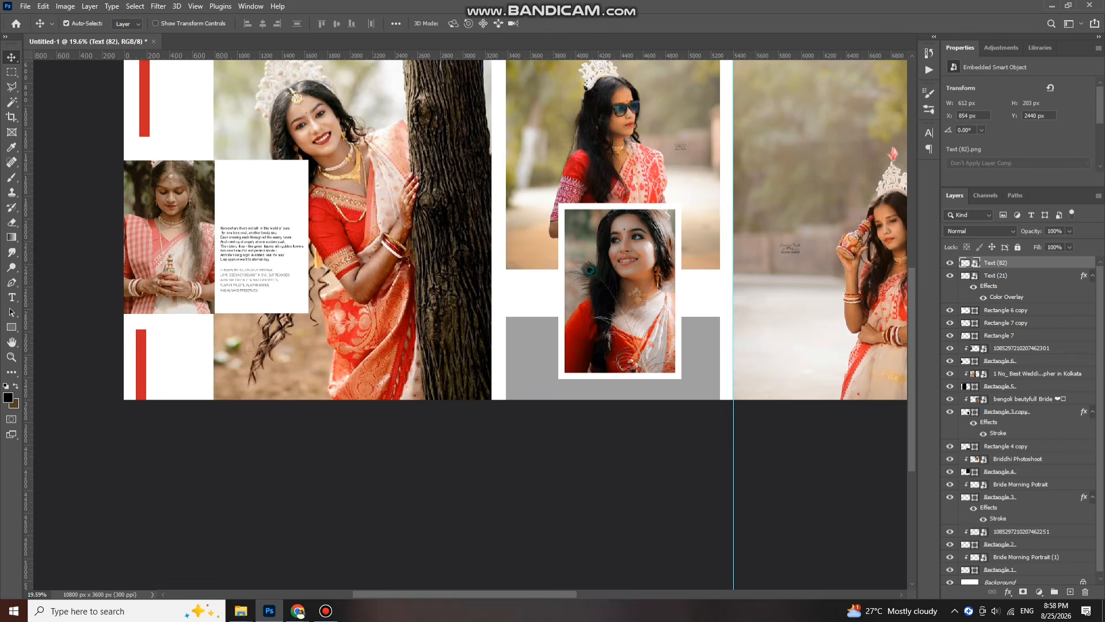
# Apply a black Color Overlay to the Text (82) layer
pyautogui.click(1008, 592)
pyautogui.click(1033, 548)
pyautogui.press('Return')
pyautogui.scroll(1, 215, 244)
pyautogui.scroll(1, 216, 244)
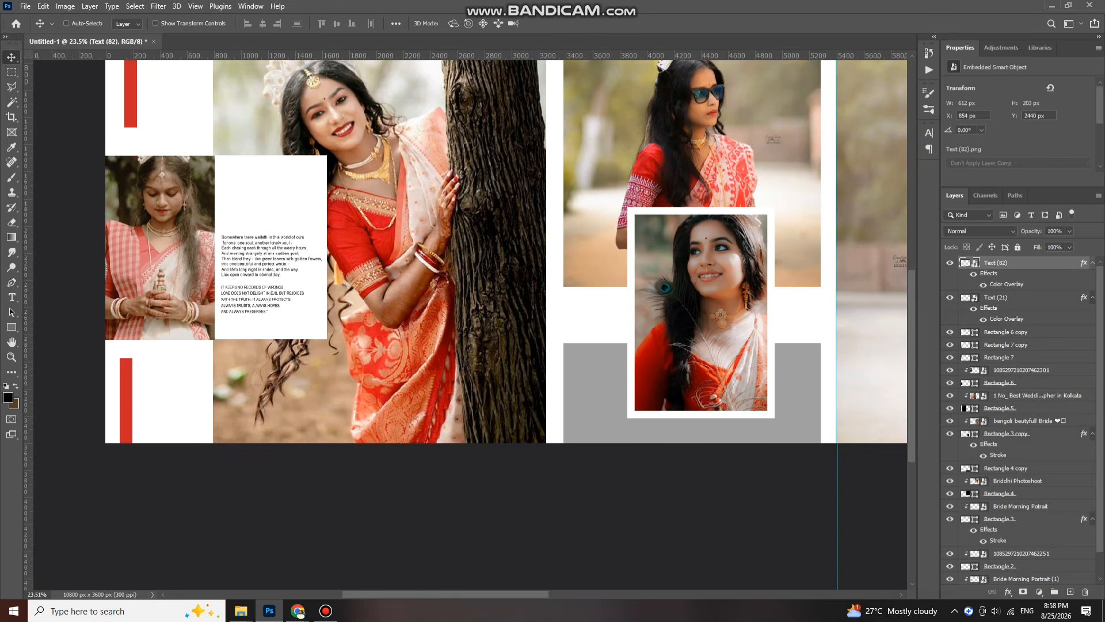
# Transform the Text (82) and Text (21) layers together, shifting both blocks slightly right within the white rectangle
pyautogui.keyDown('ctrl'); pyautogui.click(1004, 298); pyautogui.keyUp('ctrl')
pyautogui.scroll(1, 276, 295)
pyautogui.hotkey('ctrl', 't')
pyautogui.moveTo(276, 295); pyautogui.dragTo(281, 295)
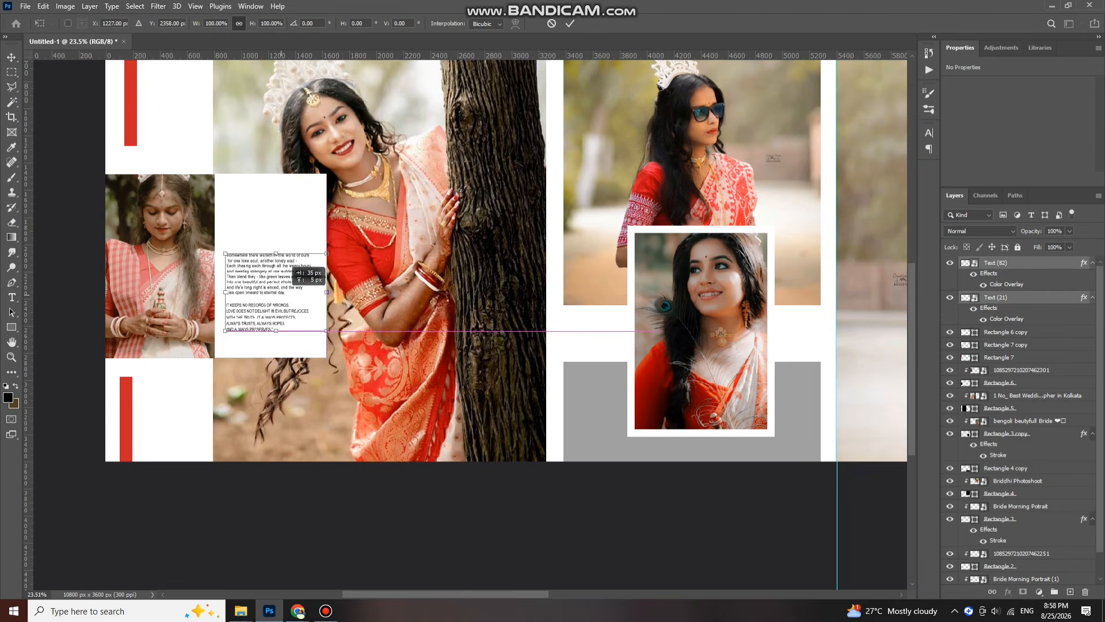
pyautogui.moveTo(276, 253); pyautogui.dragTo(275, 254)
pyautogui.press('Return')
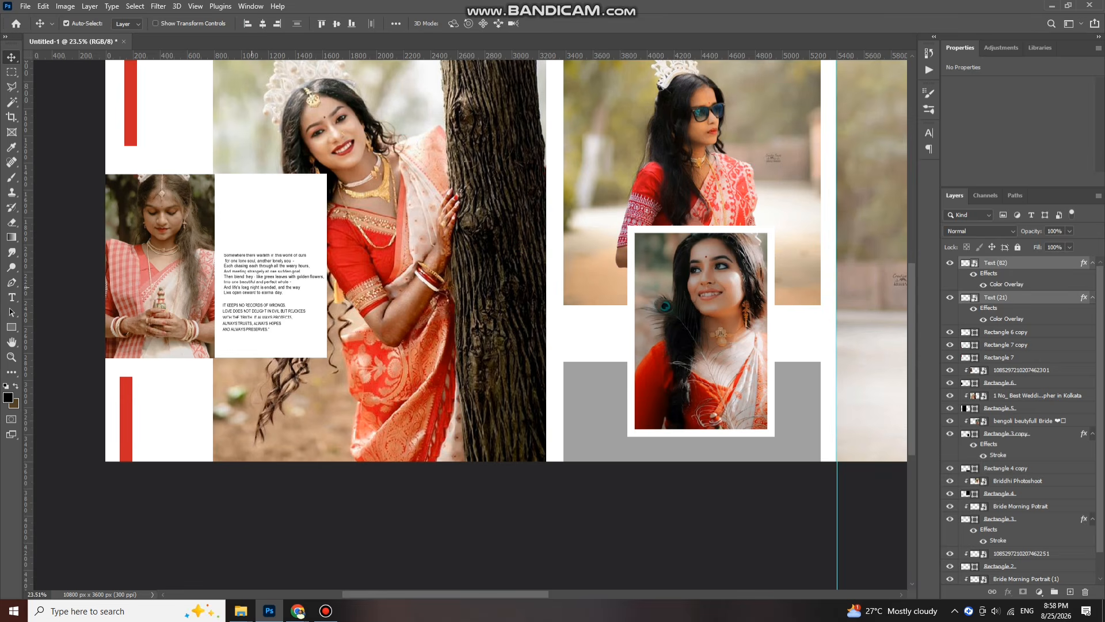
pyautogui.scroll(3, 251, 286)
pyautogui.scroll(1, 209, 294)
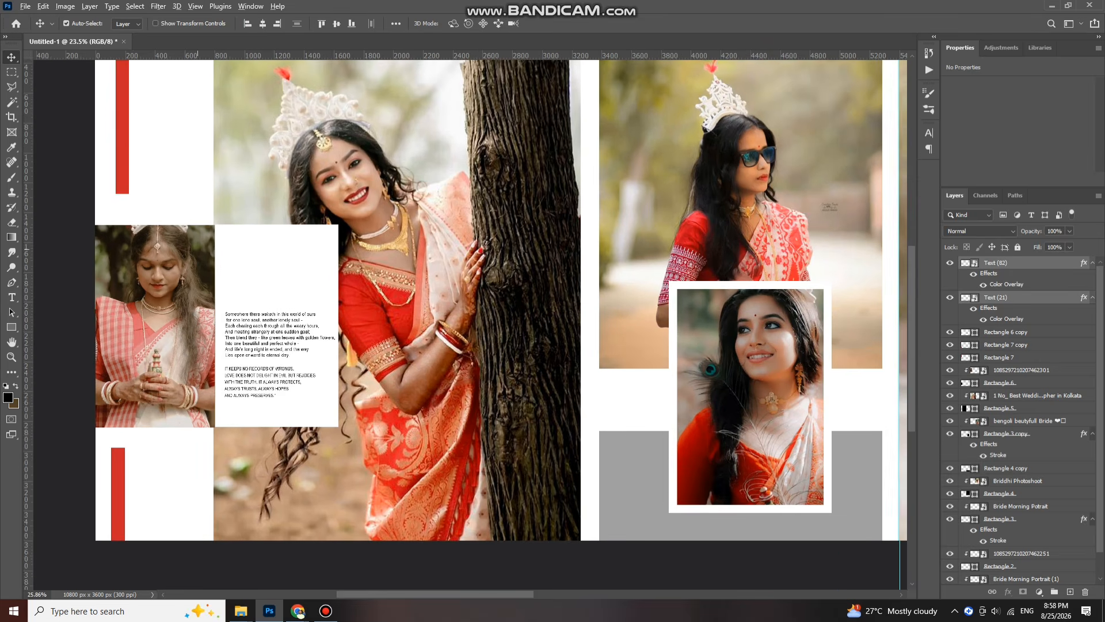
# Add a black text layer reading "TO" in Eternalo Regular, 30 pt, over the large bride photo above the white rectangle
pyautogui.scroll(1, 210, 277)
pyautogui.press('t')
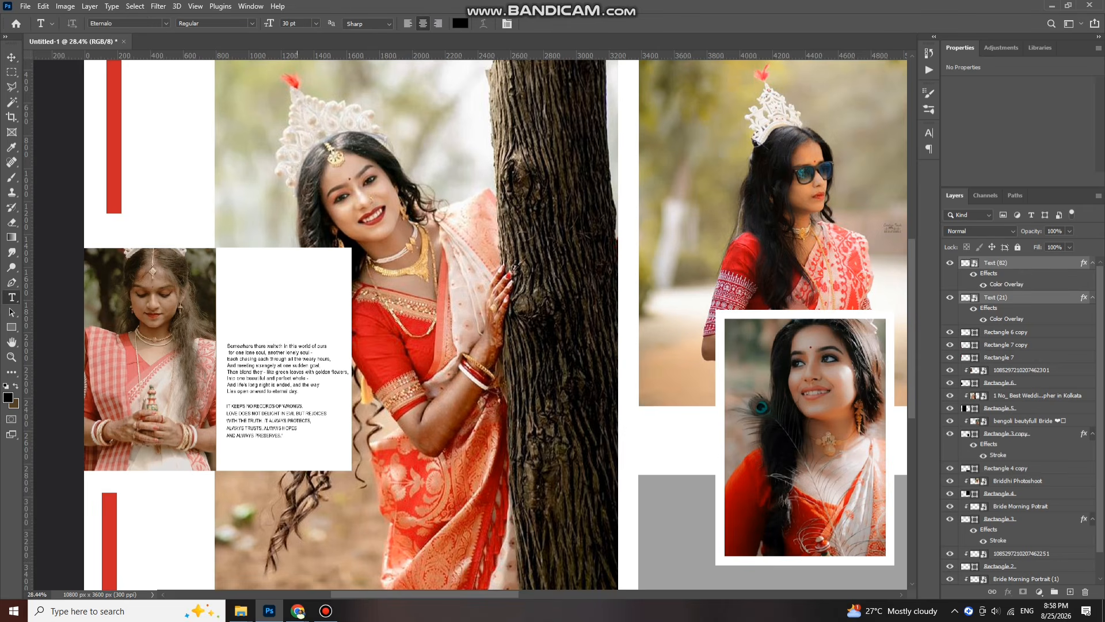
pyautogui.click(244, 185)
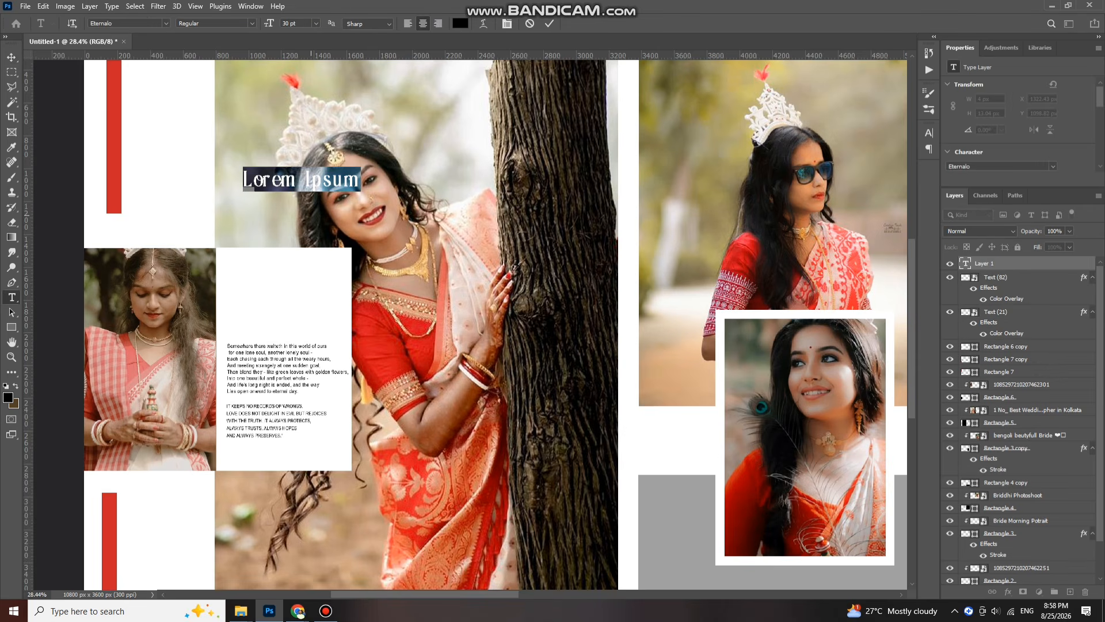
pyautogui.press('BackSpace')
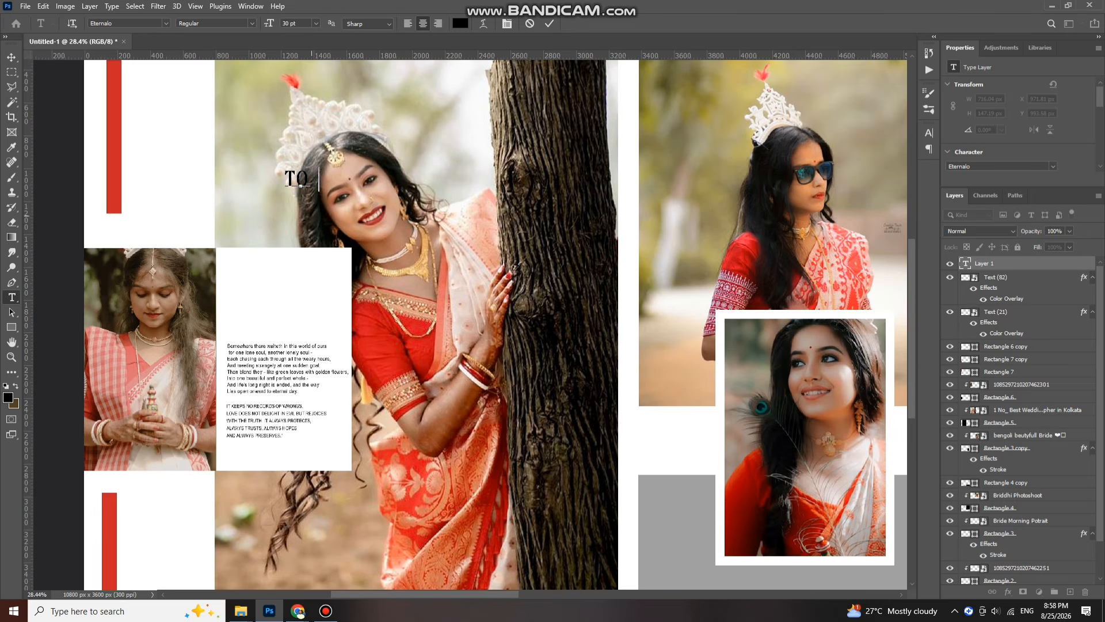
pyautogui.hotkey('ctrl', 'Return')
pyautogui.press('v')
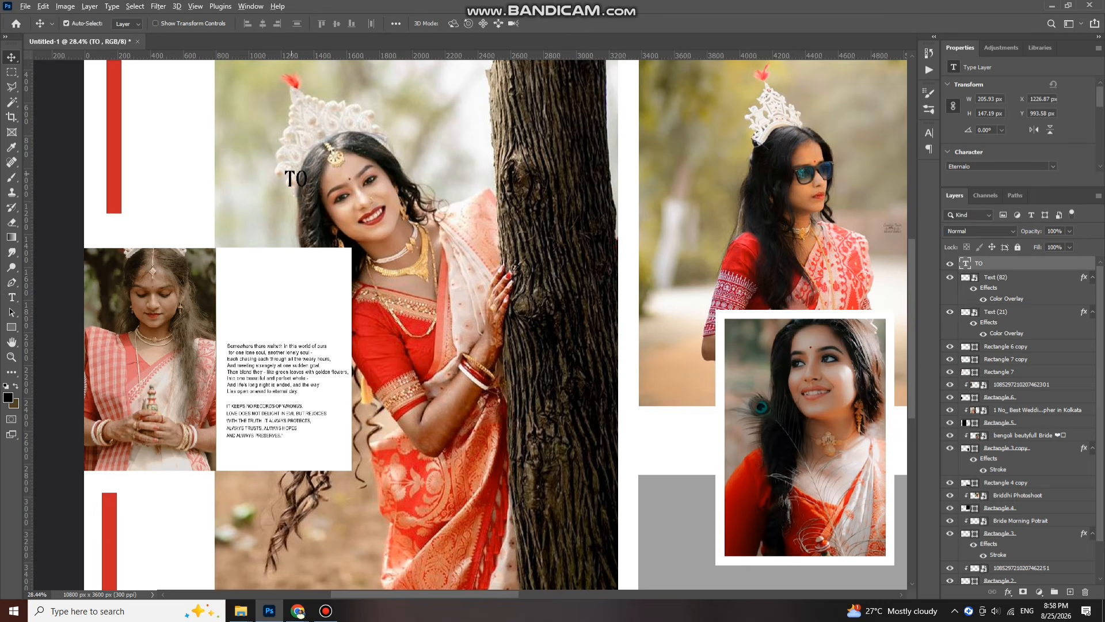
# Duplicate the text downward twice to stack three lines, changing the copies to "BE" and "BRIDE"
pyautogui.moveTo(296, 179); pyautogui.dragTo(296, 215)
pyautogui.doubleClick(296, 212)
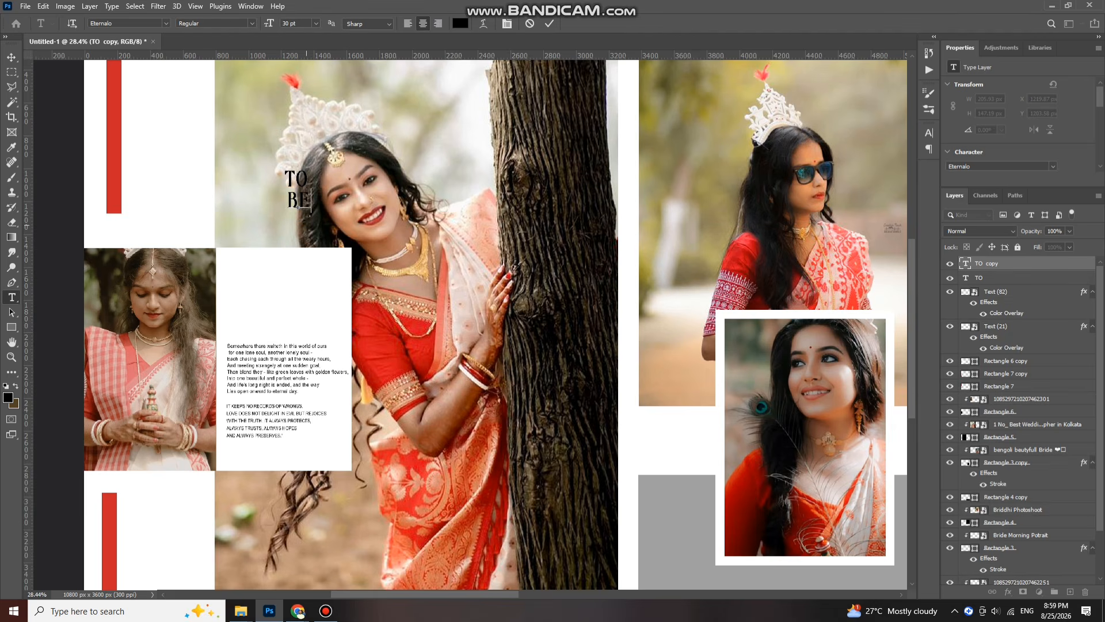
pyautogui.hotkey('ctrl', 'Return')
pyautogui.press('v')
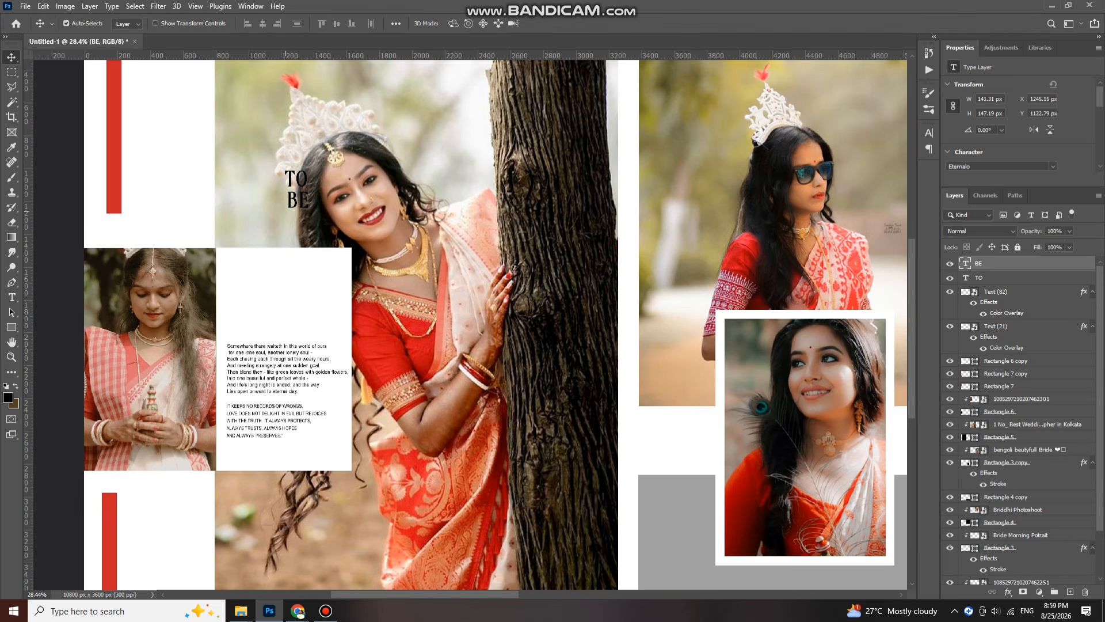
pyautogui.keyDown('alt'); pyautogui.moveTo(297, 202); pyautogui.dragTo(296, 226); pyautogui.keyUp('alt')
pyautogui.doubleClick(298, 231)
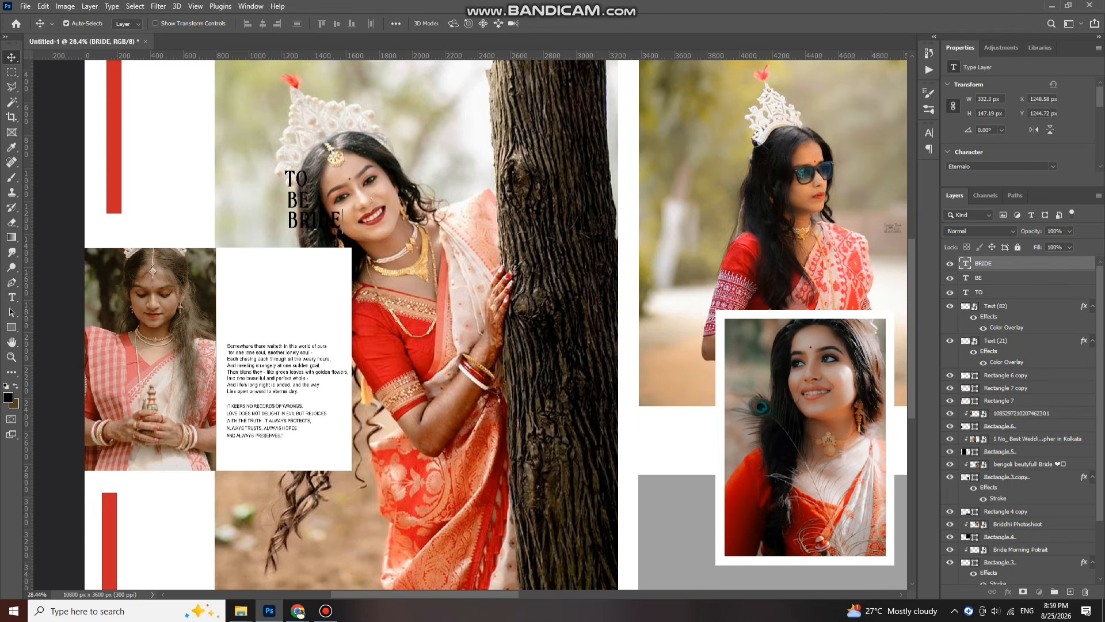
# Scale the TO, BE and BRIDE layers together to about 154% and place them above the text blocks at X 854.56, Y 1516 px
pyautogui.keyDown('shift'); pyautogui.click(979, 292); pyautogui.keyUp('shift')
pyautogui.hotkey('ctrl', 't')
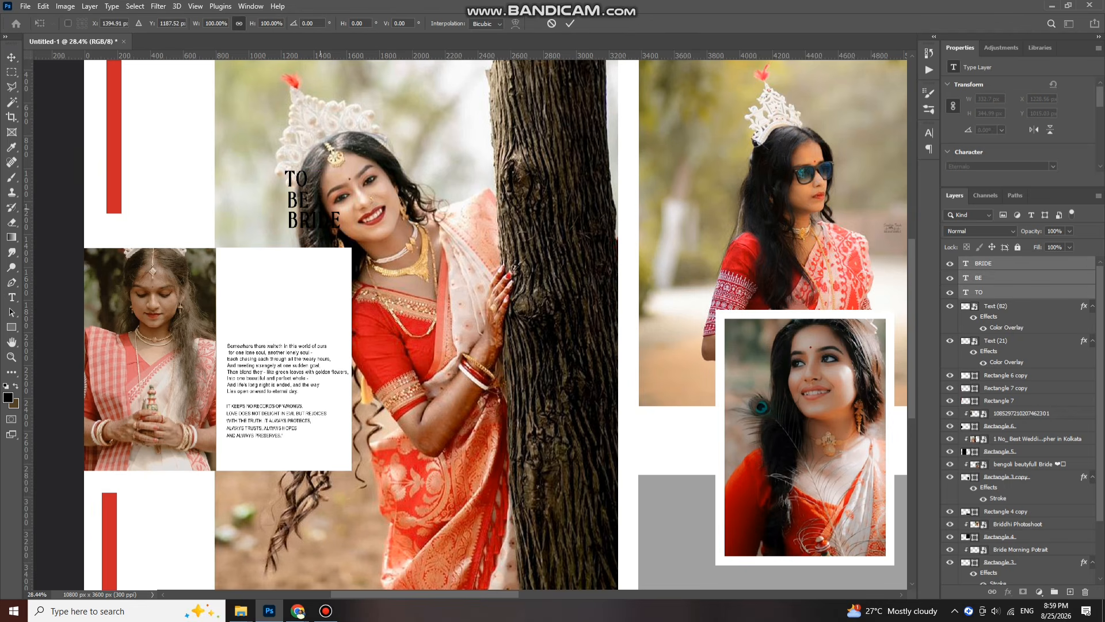
pyautogui.moveTo(325, 202); pyautogui.dragTo(269, 250)
pyautogui.press('Return')
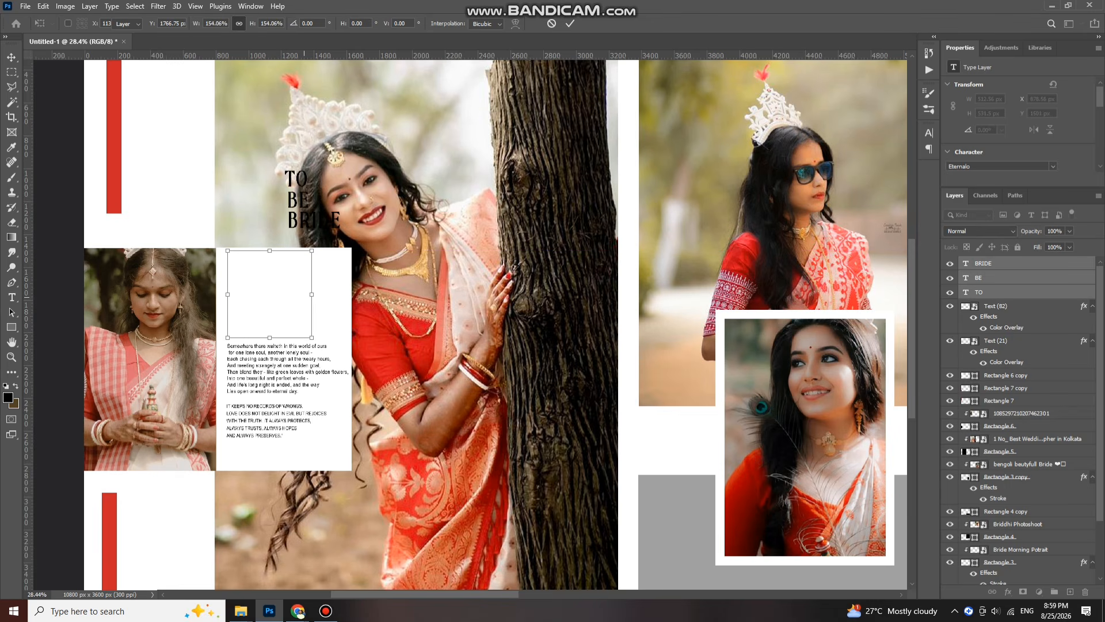
pyautogui.press('Left')
pyautogui.press('Left')
pyautogui.press('Left')
pyautogui.press('Left')
pyautogui.press('Left')
pyautogui.press('Left')
pyautogui.press('Left')
pyautogui.press('Left')
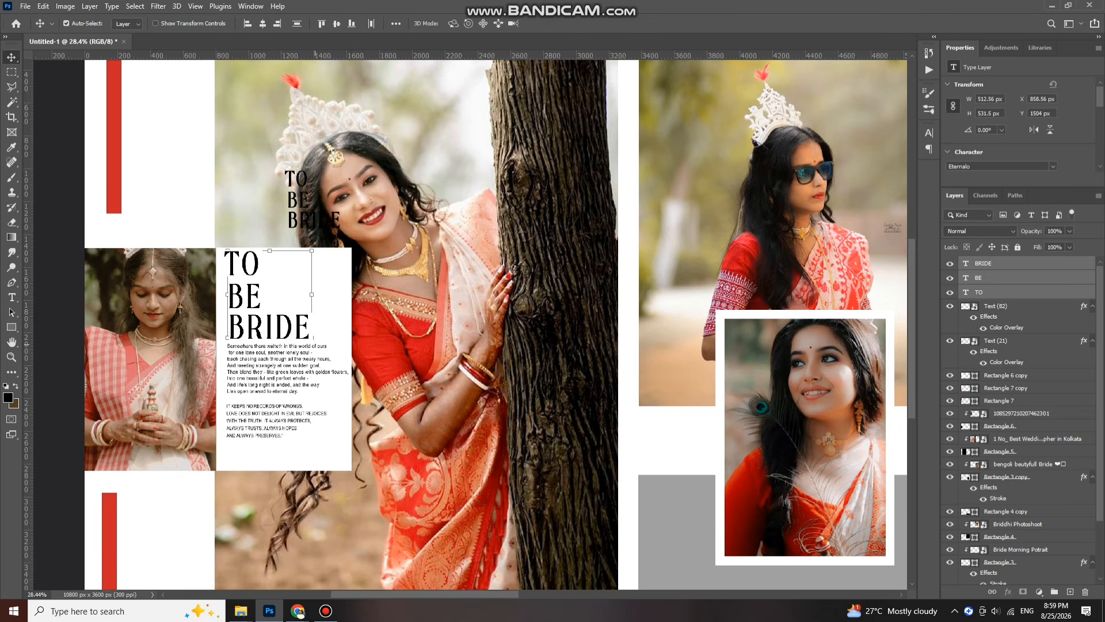
pyautogui.press('Down')
pyautogui.press('Down')
# Place Text (10) from the wedding text png 2023 folder below the rounded-corner photo at 1714 × 107 px, X 8929, Y 3302 px
pyautogui.scroll(-10, 332, 248)
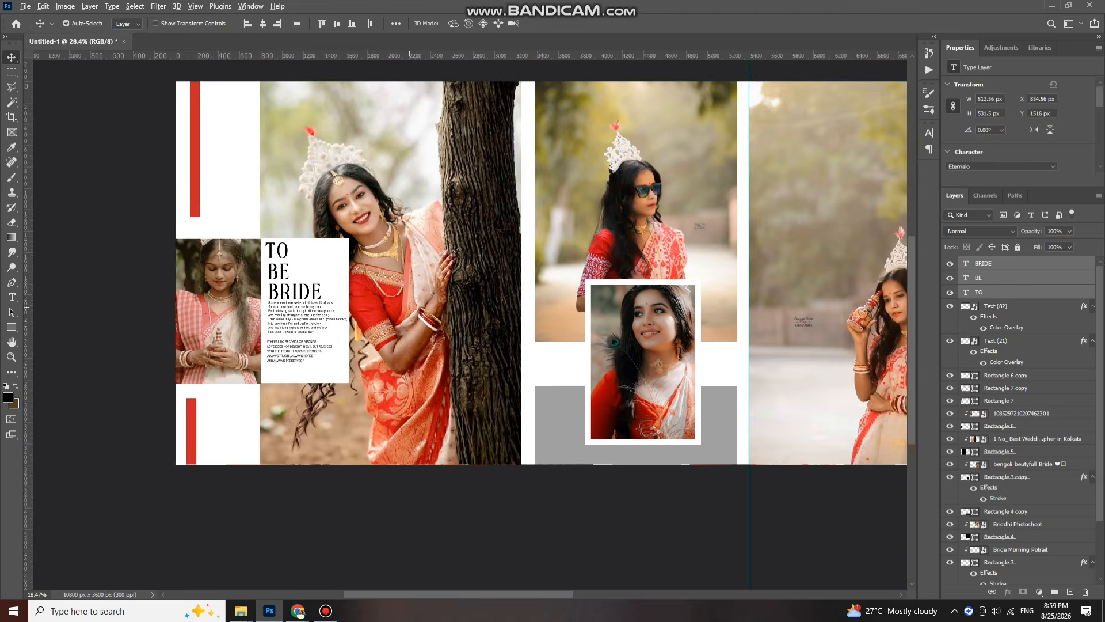
pyautogui.scroll(3, 723, 271)
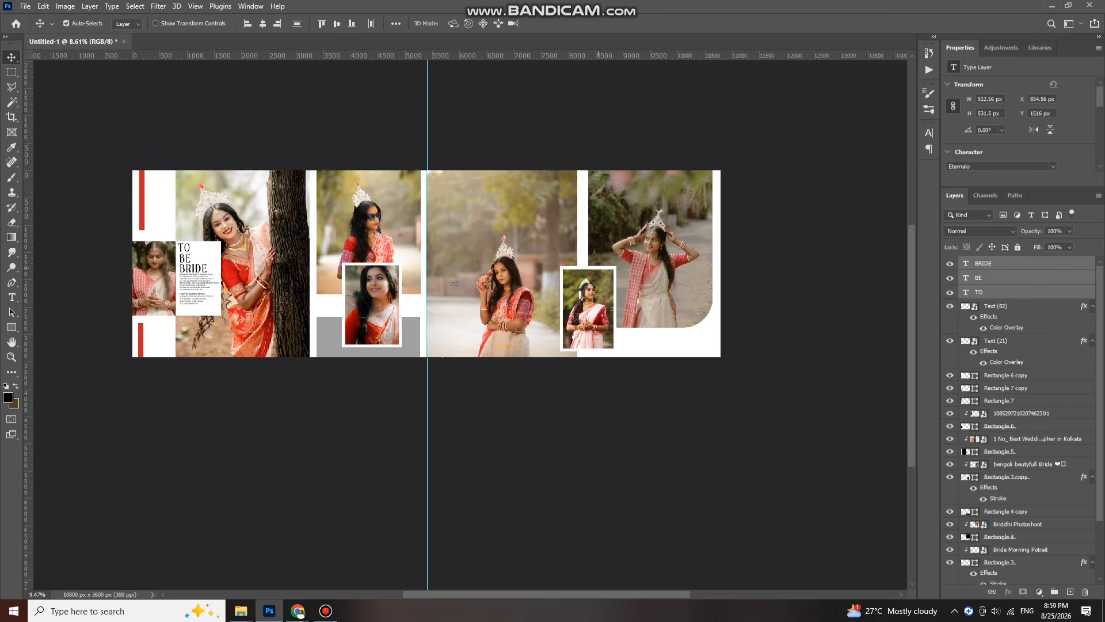
pyautogui.hscroll(5, 514, 289)
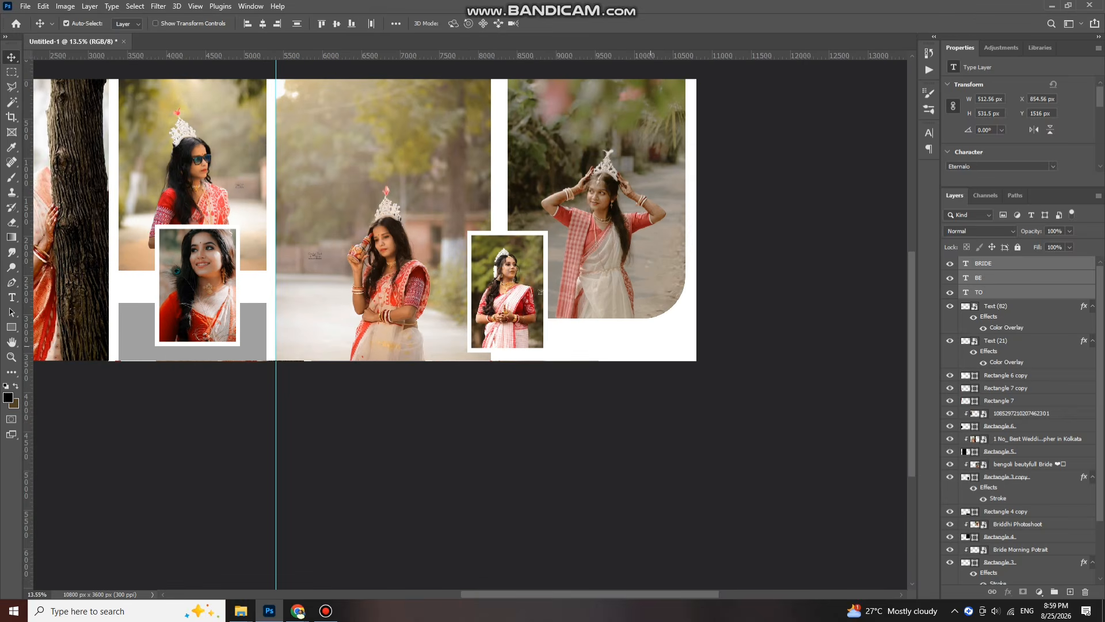
pyautogui.scroll(3, 639, 338)
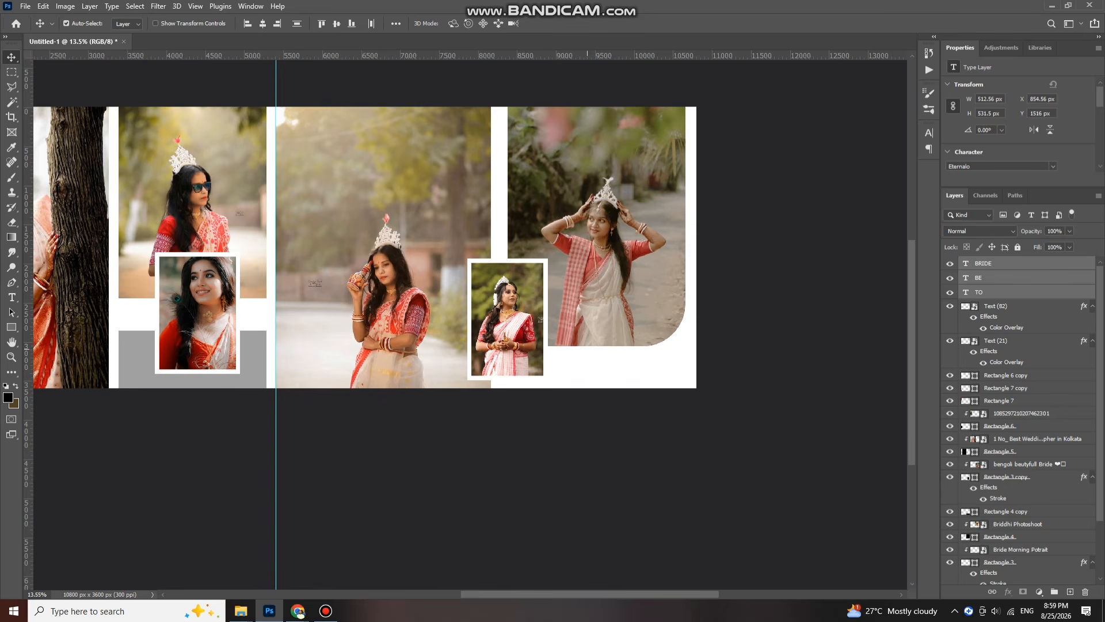
pyautogui.scroll(2, 577, 138)
pyautogui.click(576, 139)
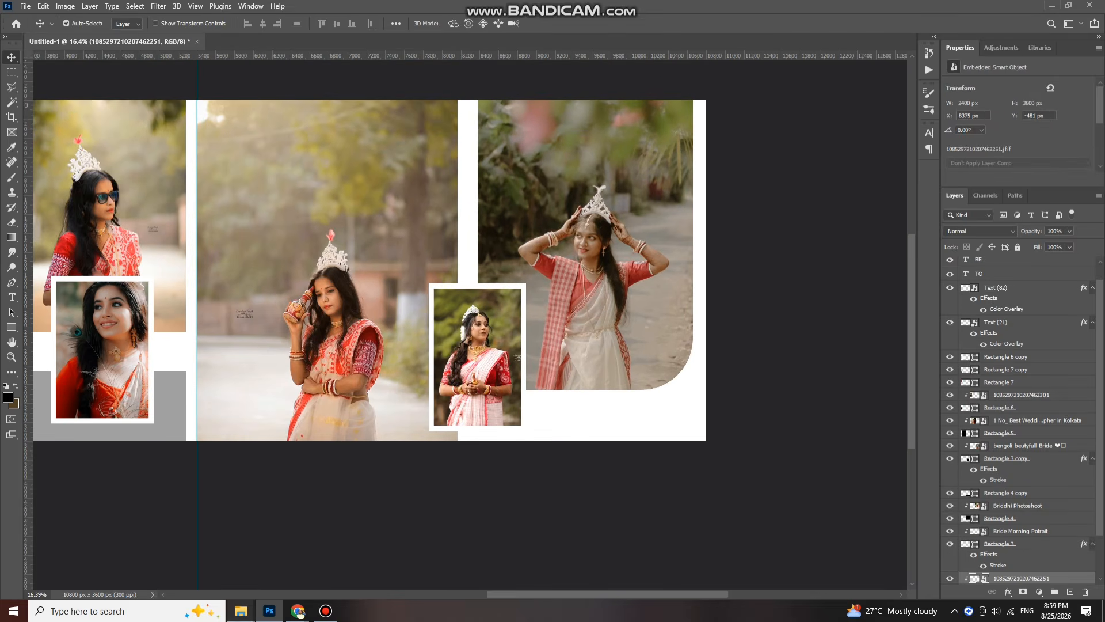
pyautogui.moveTo(241, 611)
pyautogui.click(62, 563)
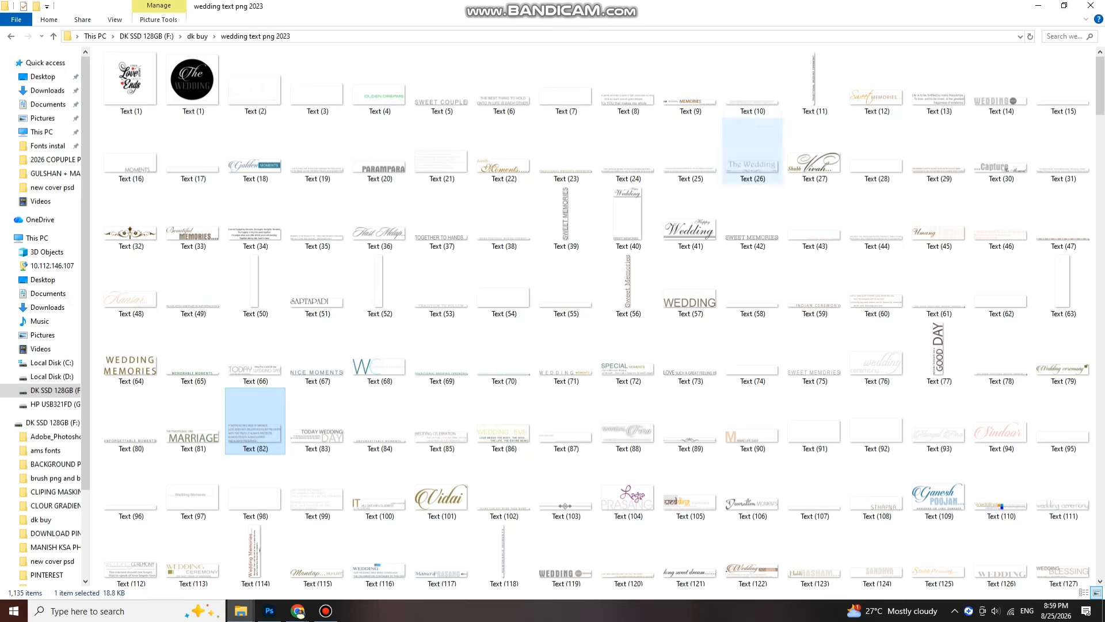
pyautogui.moveTo(752, 83); pyautogui.dragTo(568, 412)
pyautogui.moveTo(645, 252); pyautogui.dragTo(688, 413)
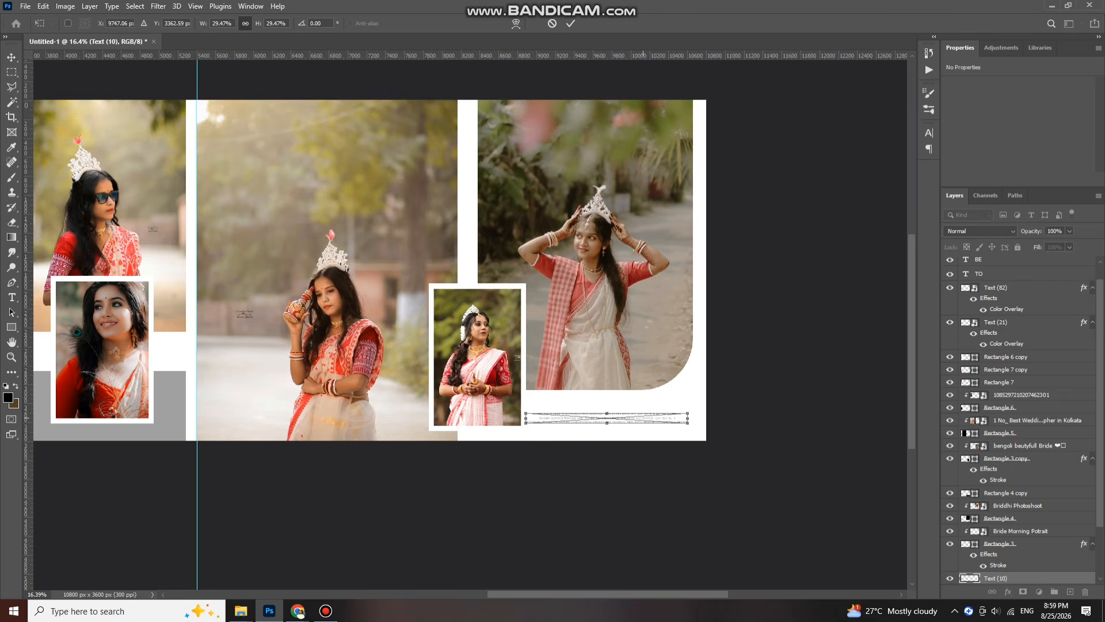
pyautogui.press('Return')
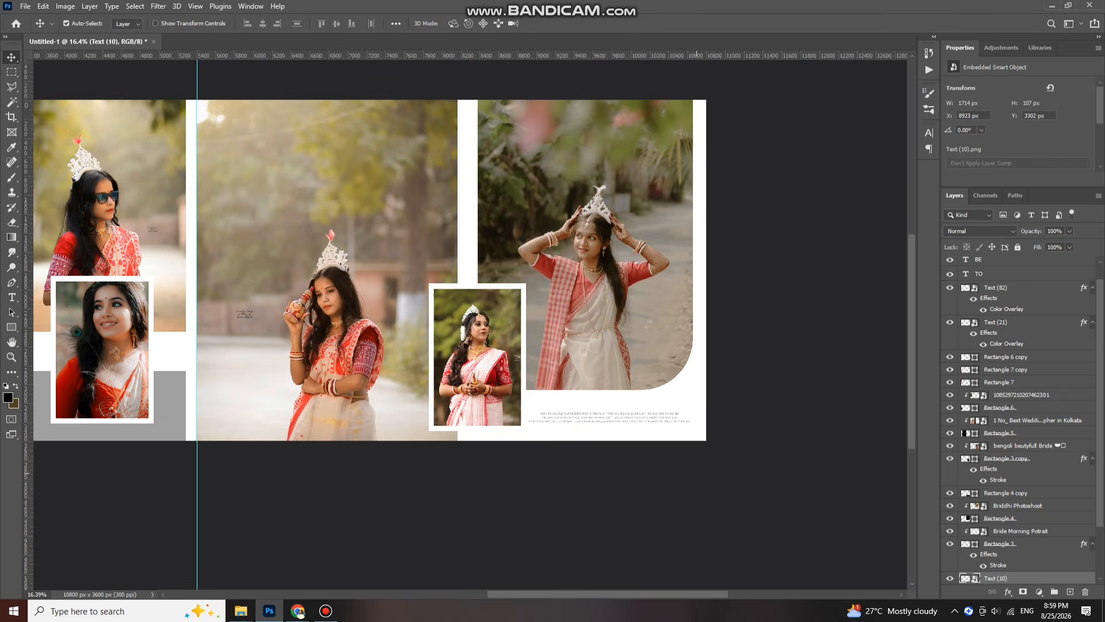
pyautogui.scroll(-2, 518, 281)
pyautogui.hscroll(-4, 518, 280)
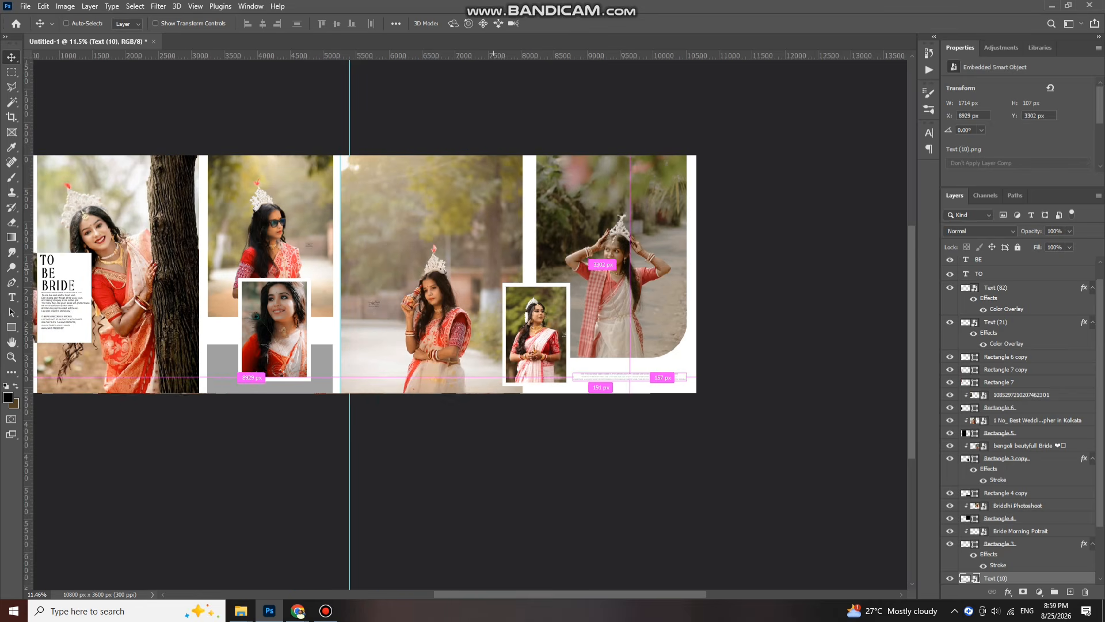
# Colour grade the Bride Morning Portrait (1) layer in the Camera Raw Filter with green midtones, blue shadows (H 225, S 13) and blue highlights
pyautogui.hscroll(-3, 402, 280)
pyautogui.scroll(-1, 464, 271)
pyautogui.scroll(4, 581, 328)
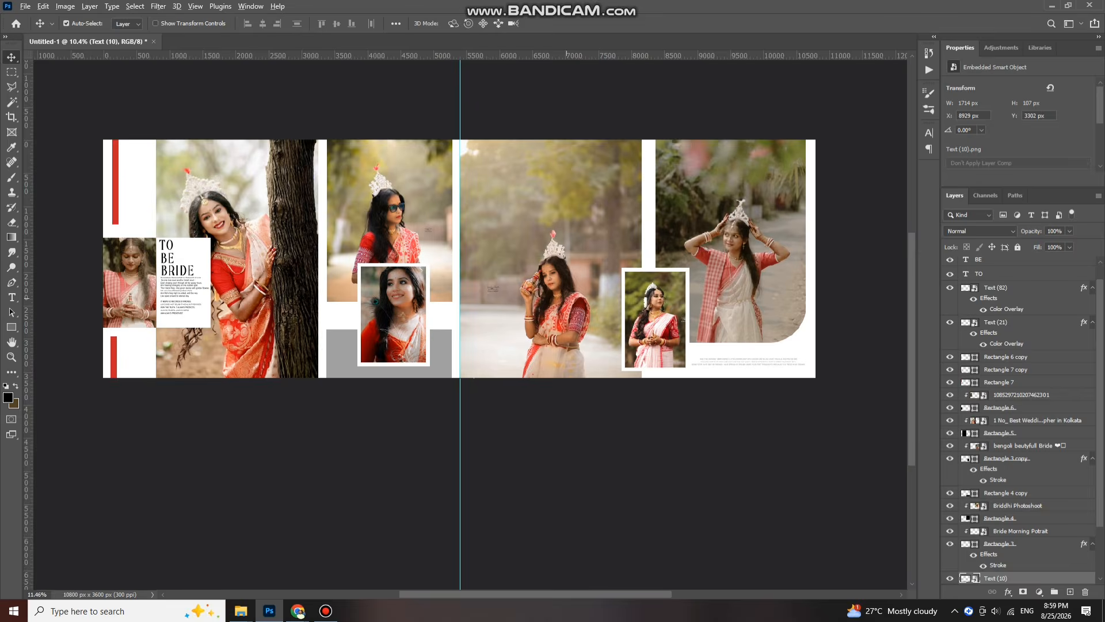
pyautogui.scroll(-1, 477, 286)
pyautogui.click(477, 286)
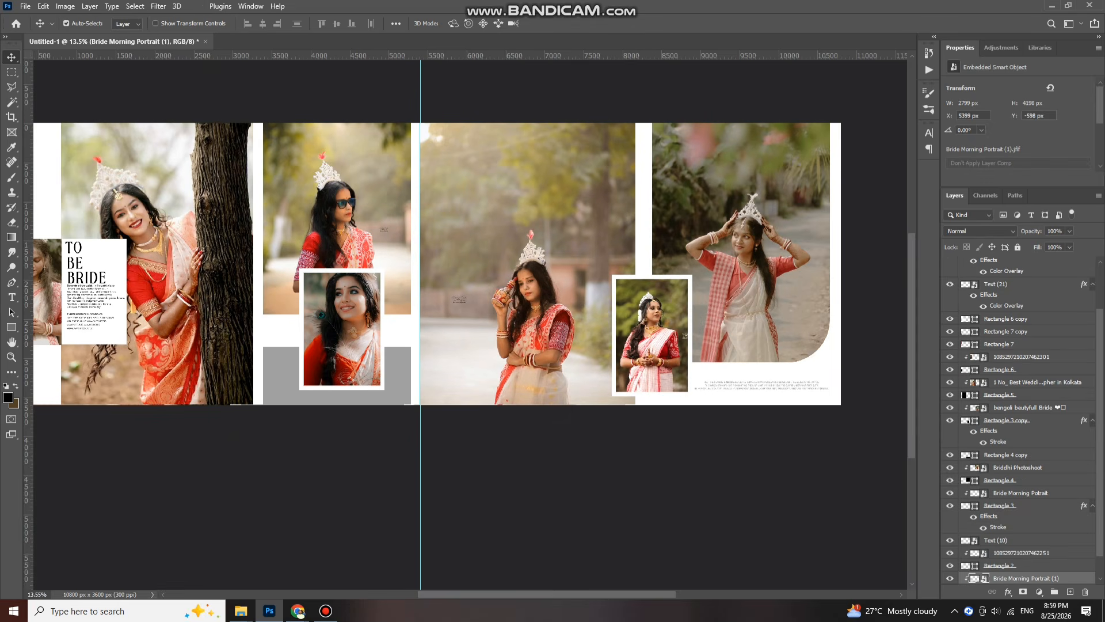
pyautogui.click(159, 6)
pyautogui.click(189, 92)
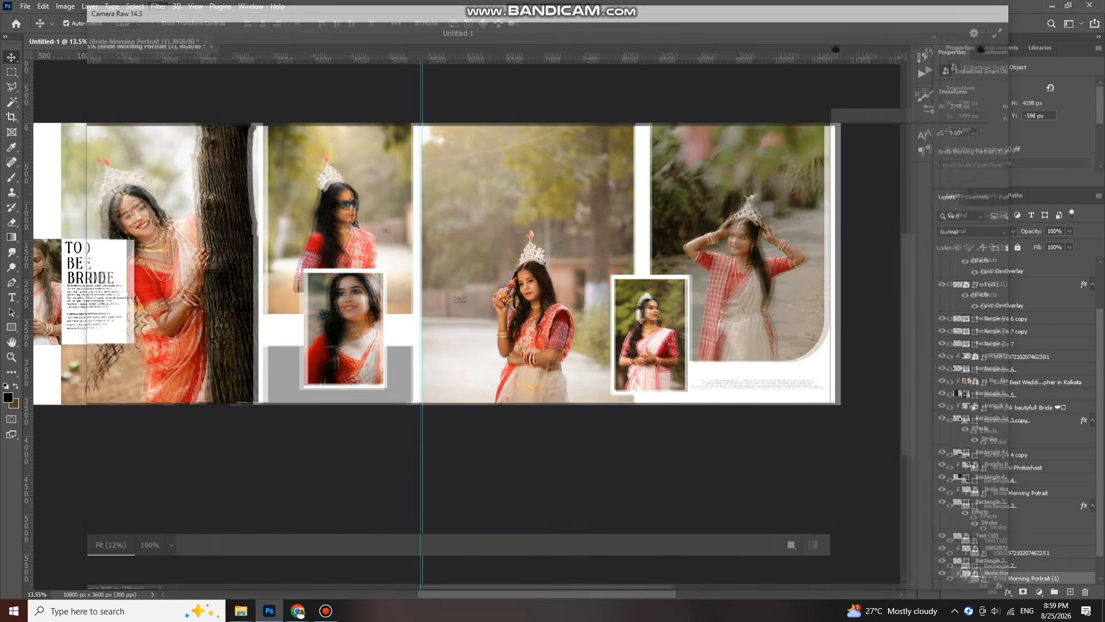
pyautogui.scroll(-3, 911, 340)
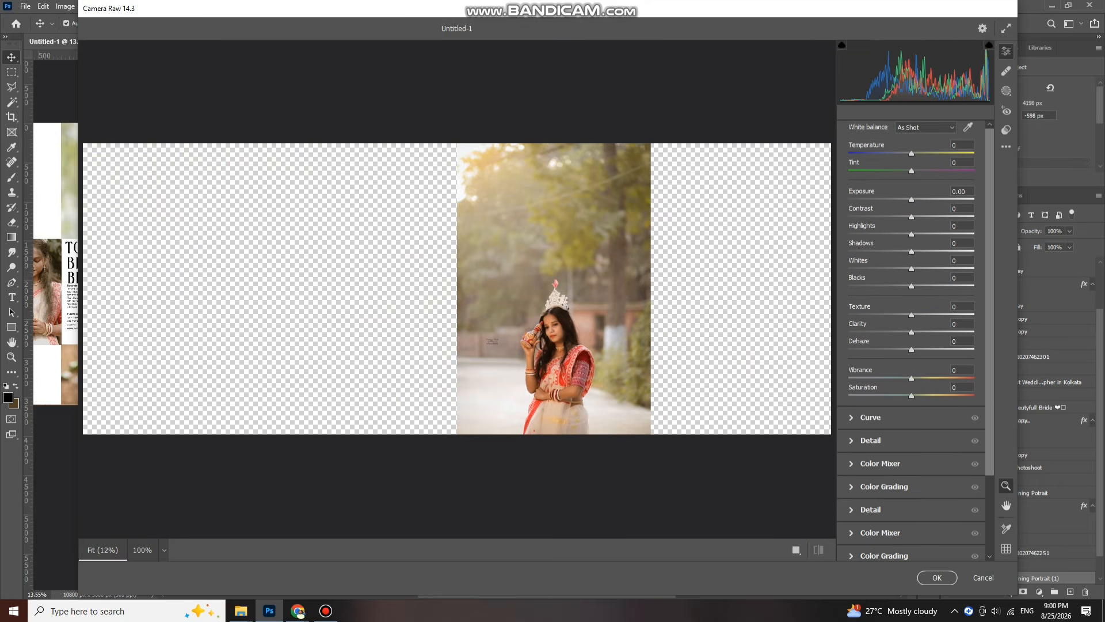
pyautogui.click(884, 456)
pyautogui.moveTo(943, 438)
pyautogui.mouseDown()
pyautogui.moveTo(960, 428)
pyautogui.moveTo(967, 448)
pyautogui.moveTo(926, 440)
pyautogui.moveTo(951, 432)
pyautogui.moveTo(960, 440)
pyautogui.moveTo(937, 445)
pyautogui.mouseUp()
pyautogui.moveTo(904, 344)
pyautogui.mouseDown()
pyautogui.moveTo(919, 343)
pyautogui.moveTo(918, 355)
pyautogui.moveTo(906, 346)
pyautogui.mouseUp()
pyautogui.moveTo(869, 437)
pyautogui.mouseDown()
pyautogui.moveTo(880, 451)
pyautogui.moveTo(871, 444)
pyautogui.mouseUp()
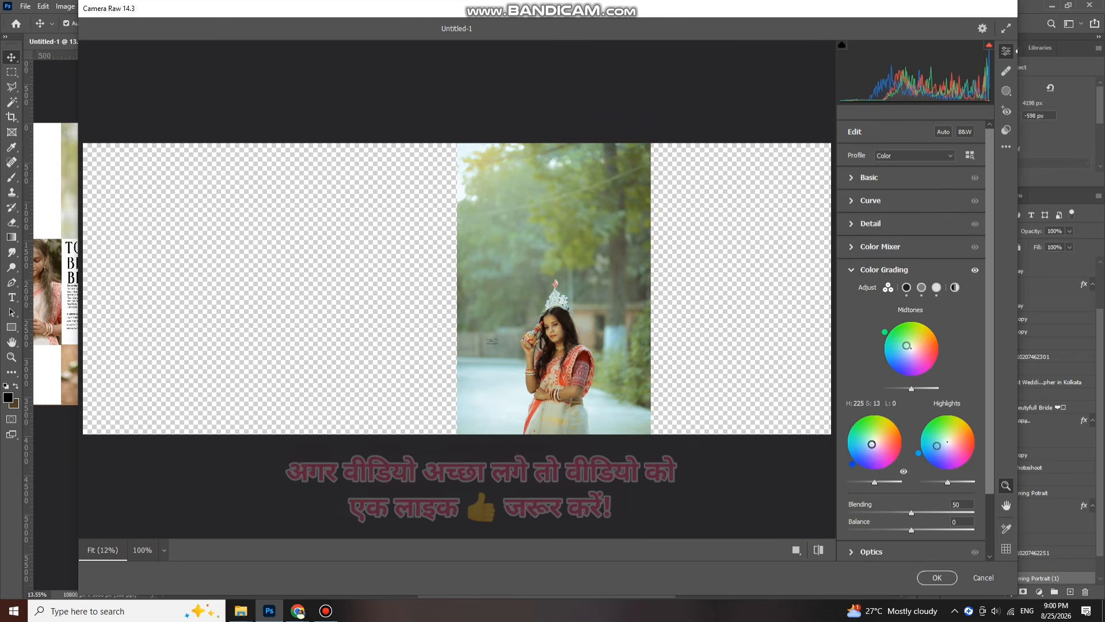
# Raise the Blue Primary saturation to +70 in the Camera Raw calibration
pyautogui.scroll(-3, 871, 444)
pyautogui.click(880, 548)
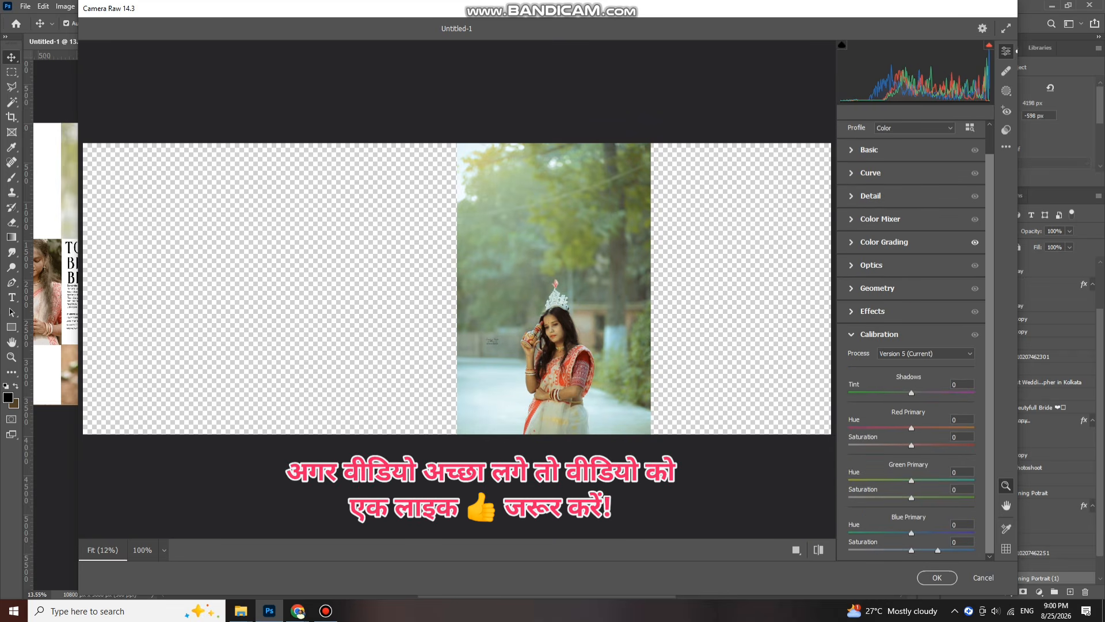
pyautogui.moveTo(911, 550); pyautogui.dragTo(955, 550)
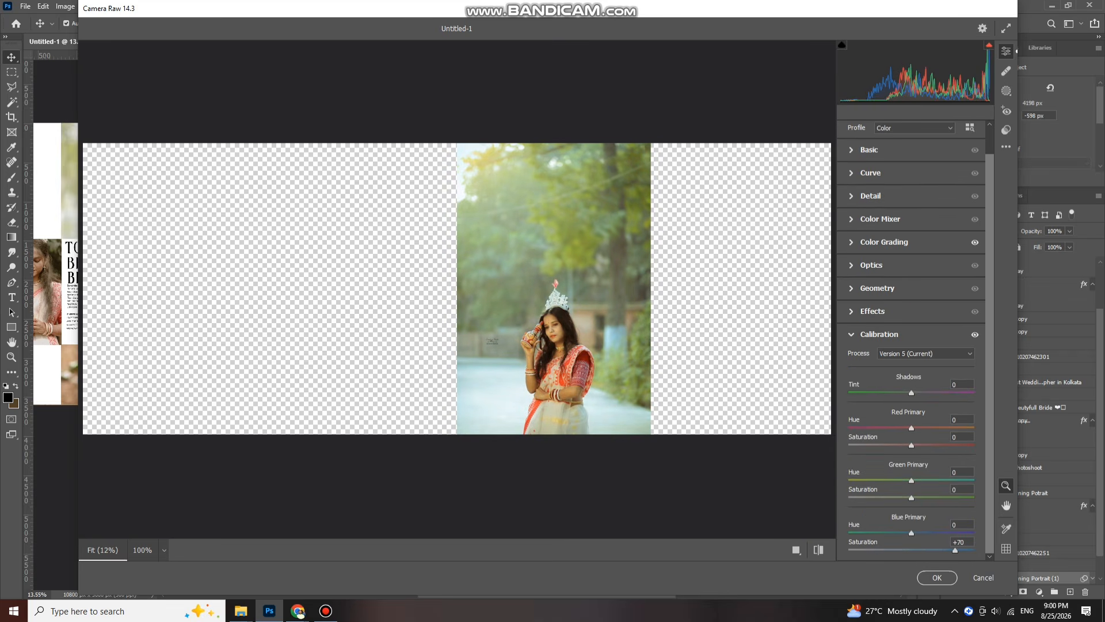
# Set the HSL saturation of oranges to -26 and yellows to -1 in the Color Mixer
pyautogui.click(880, 219)
pyautogui.click(885, 282)
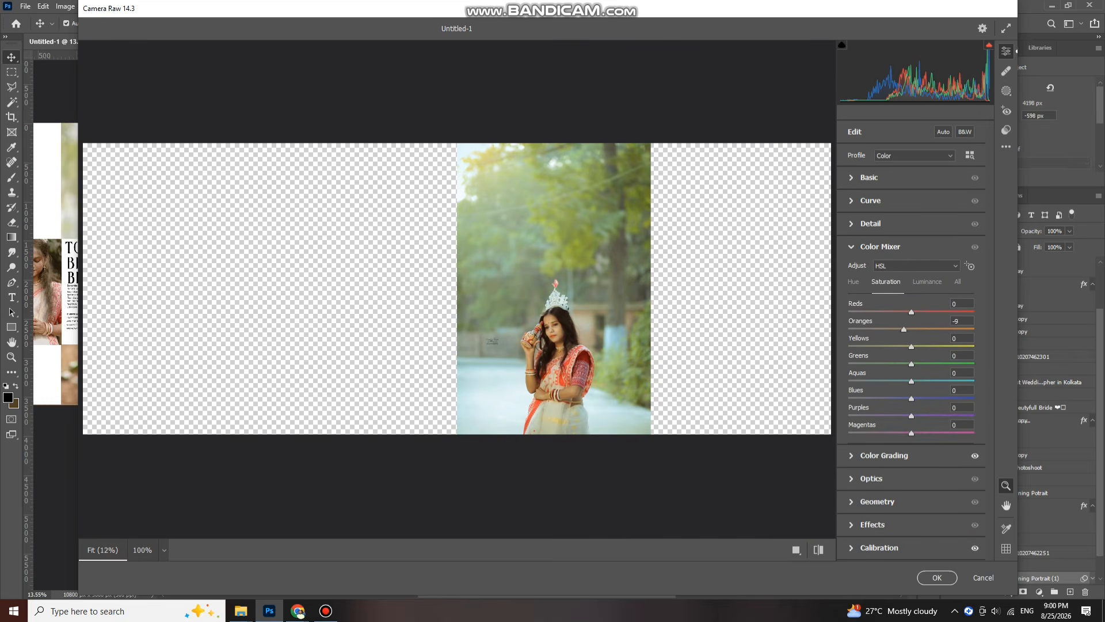
pyautogui.moveTo(896, 346)
pyautogui.mouseDown()
pyautogui.moveTo(881, 346)
pyautogui.moveTo(908, 347)
pyautogui.mouseUp()
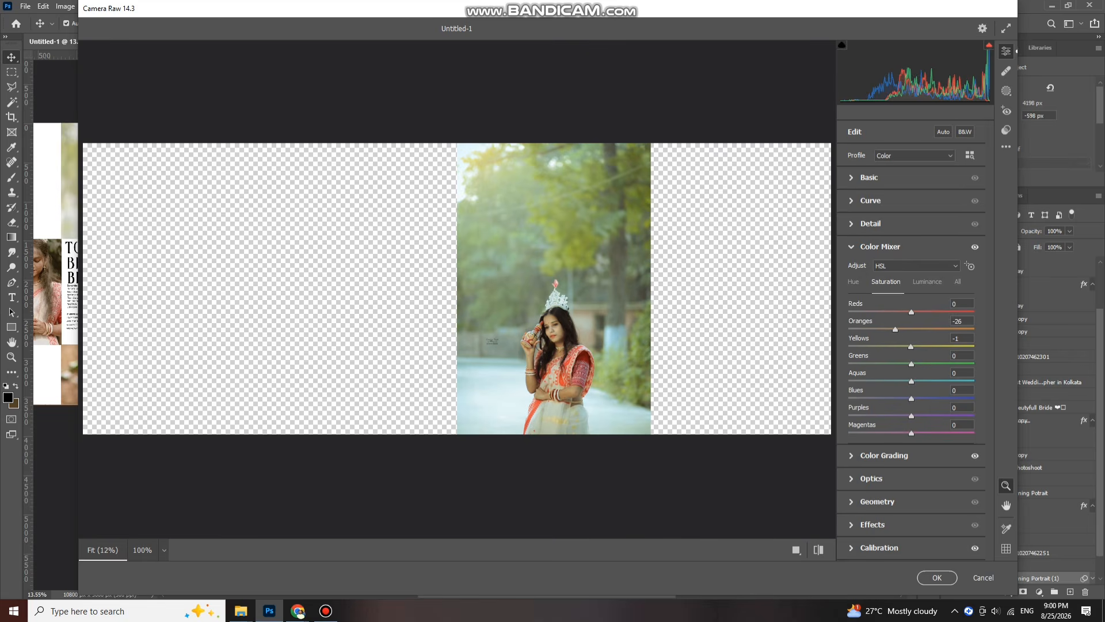
# Weaken the blue highlights grading, move the red curve's white point to input 247, output 255, and apply the Camera Raw Filter
pyautogui.click(883, 455)
pyautogui.moveTo(937, 446); pyautogui.dragTo(943, 443)
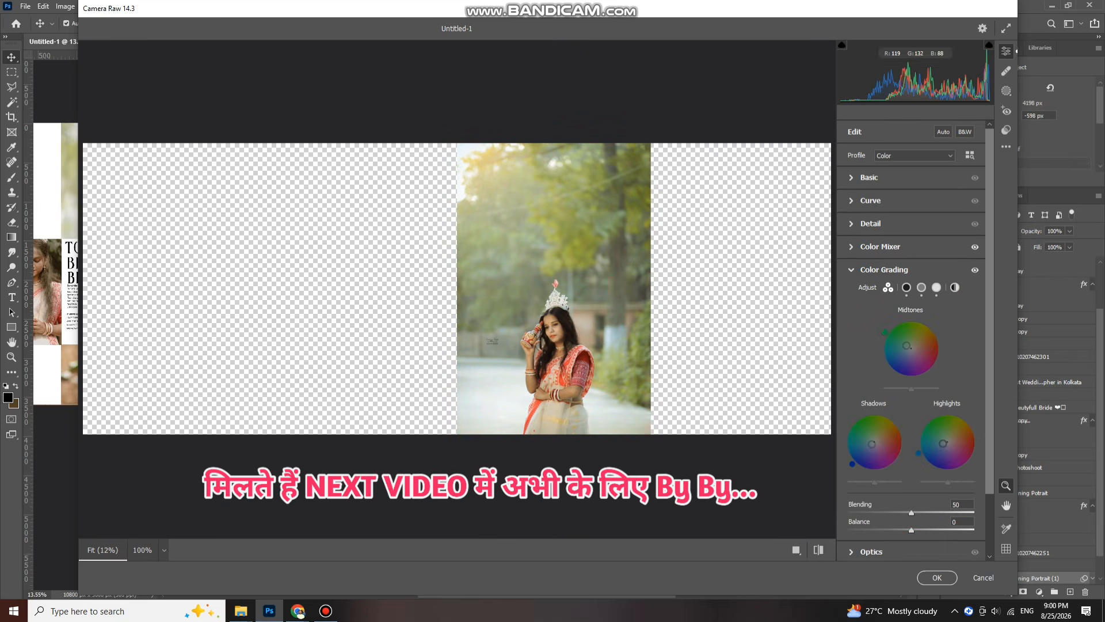
pyautogui.click(870, 201)
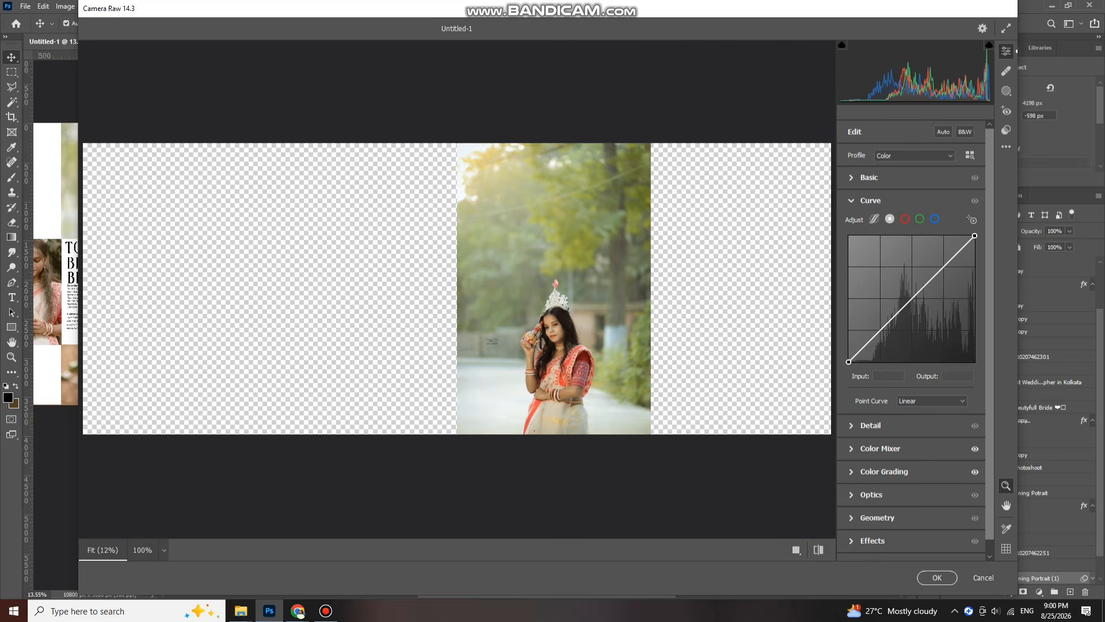
pyautogui.click(905, 219)
pyautogui.moveTo(975, 235); pyautogui.dragTo(970, 235)
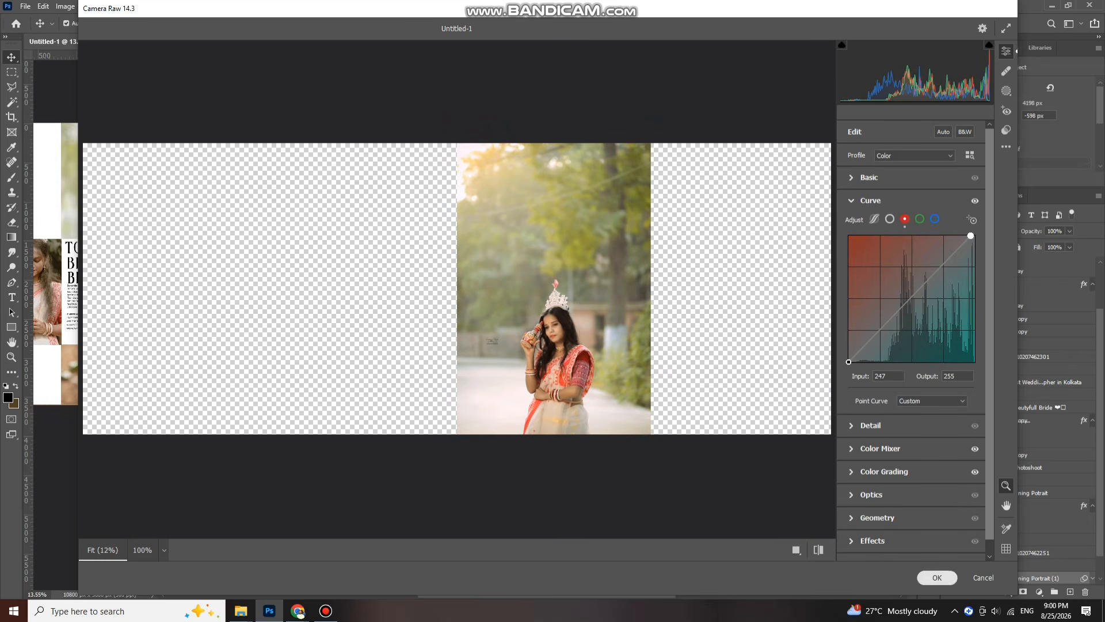
pyautogui.click(937, 577)
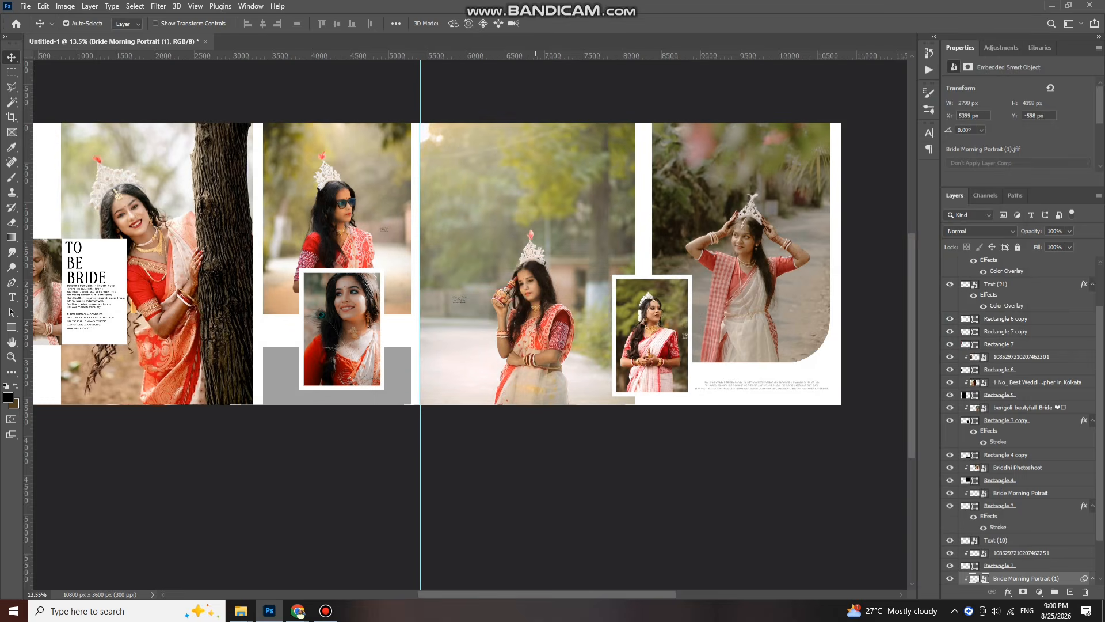
# Brighten the white-framed bride portrait over the grey rectangle with Levels, setting the white input level to 230
pyautogui.scroll(-1, 521, 199)
pyautogui.scroll(2, 536, 261)
pyautogui.scroll(-1, 561, 305)
pyautogui.scroll(1, 515, 259)
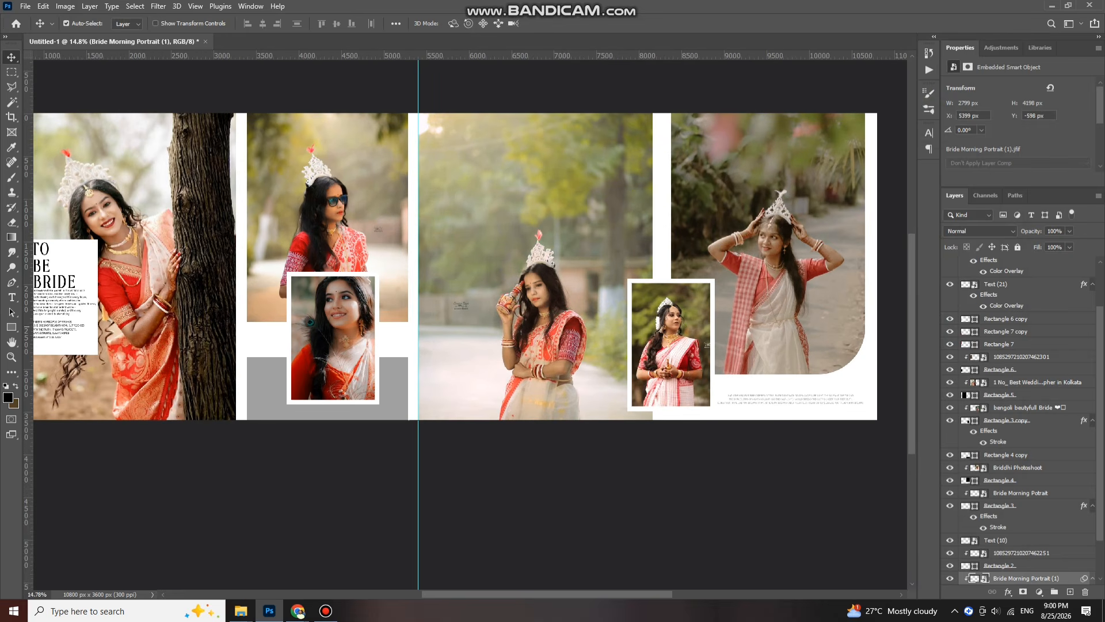
pyautogui.click(334, 337)
pyautogui.hotkey('ctrl', 'l')
pyautogui.moveTo(589, 246); pyautogui.dragTo(574, 247)
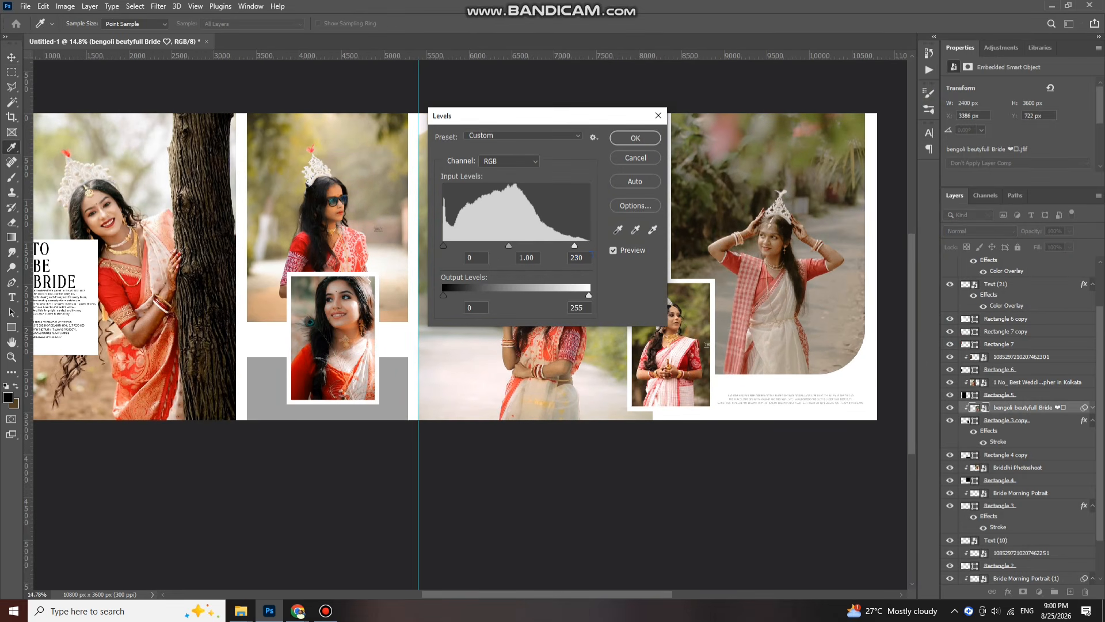
pyautogui.press('Return')
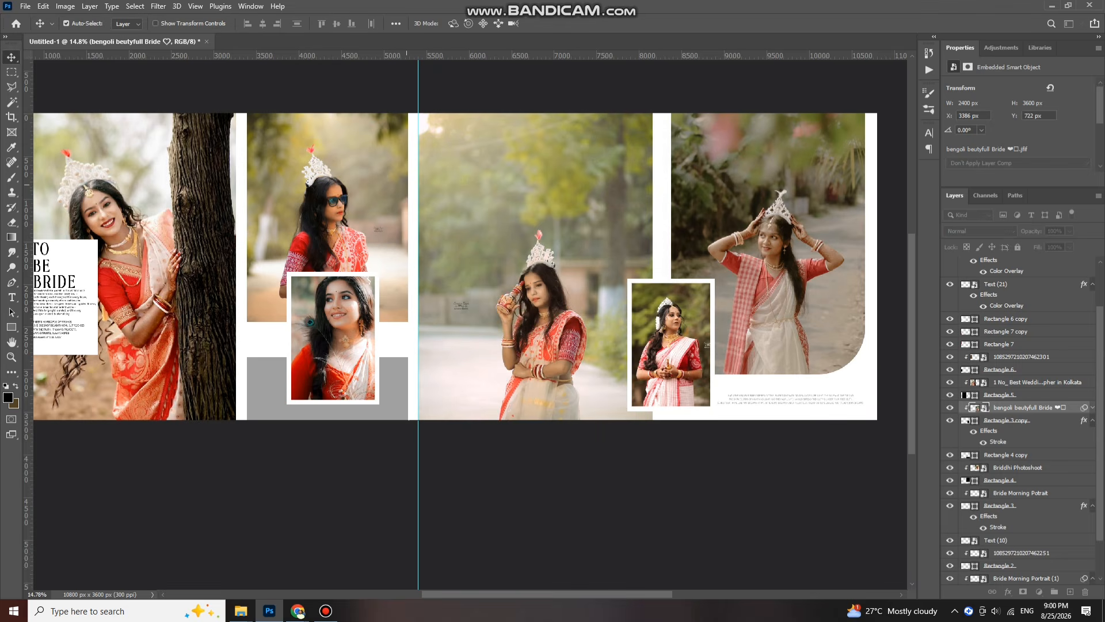
# Brighten the photo of the bride in sunglasses with a Curves point at input 57, output 72, and add a Levels adjustment
pyautogui.keyDown('ctrl'); pyautogui.click(344, 231); pyautogui.keyUp('ctrl')
pyautogui.hotkey('ctrl', 'm')
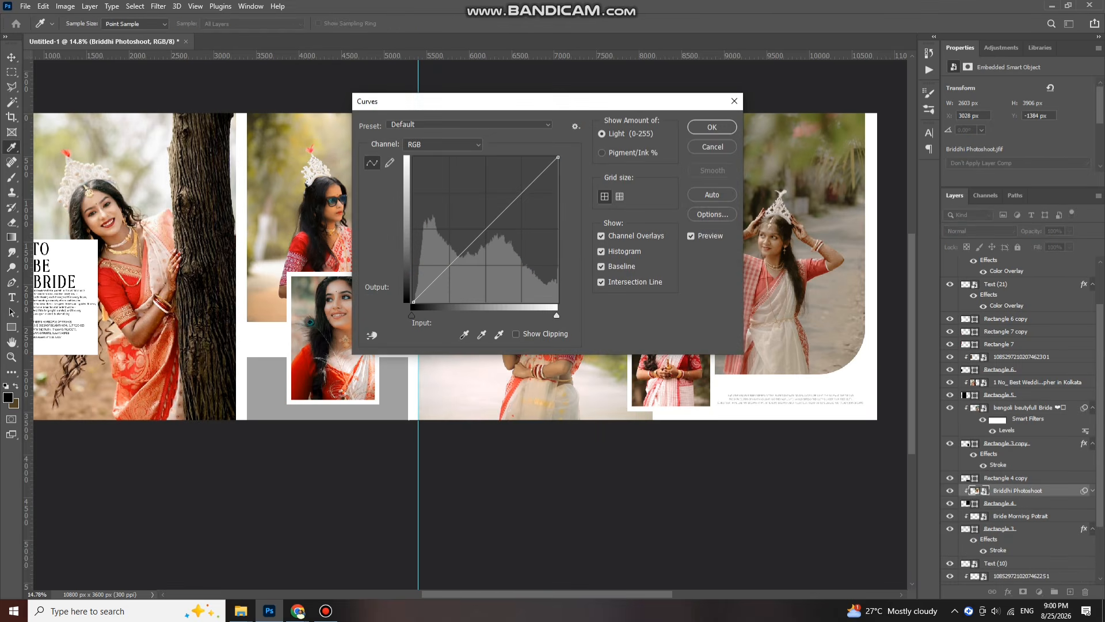
pyautogui.moveTo(445, 266); pyautogui.dragTo(445, 260)
pyautogui.moveTo(431, 102); pyautogui.dragTo(553, 121)
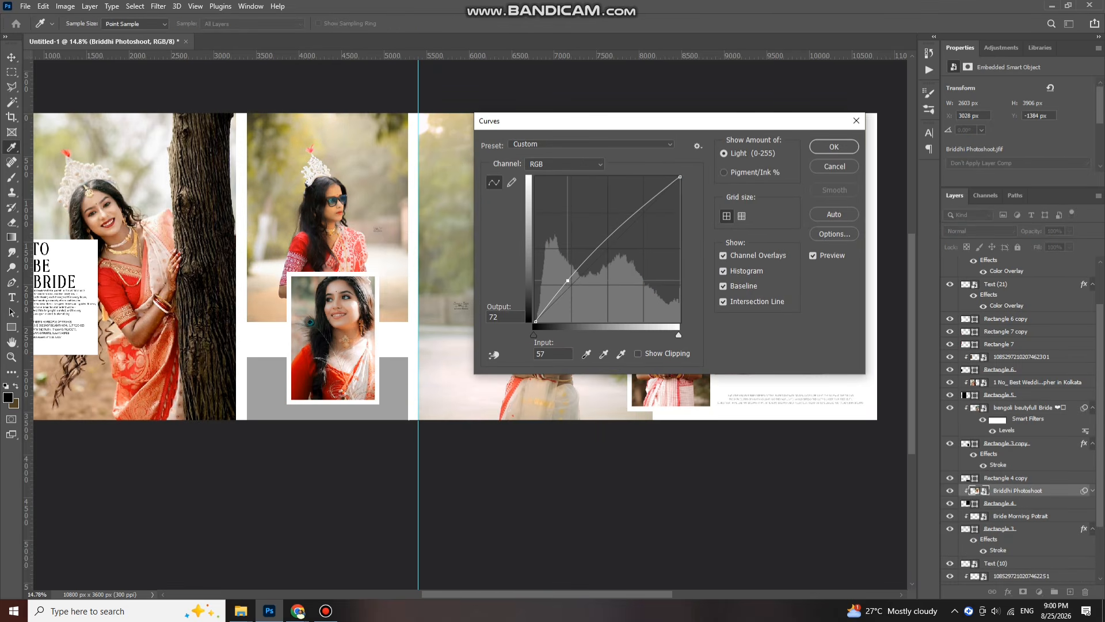
pyautogui.press('Return')
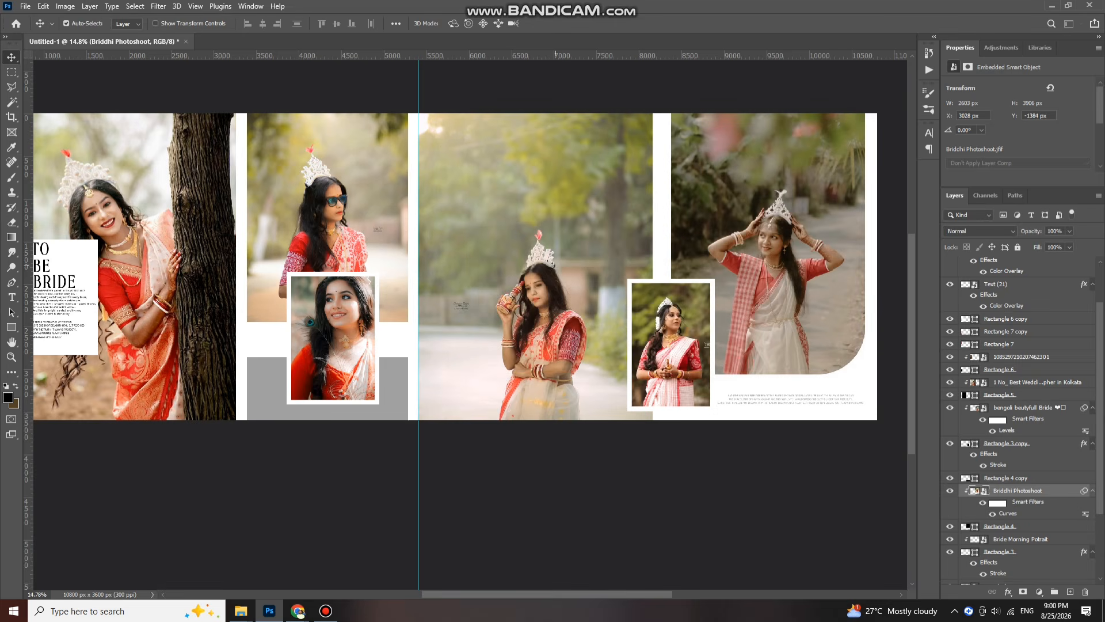
pyautogui.hotkey('ctrl', 'l')
pyautogui.press('Return')
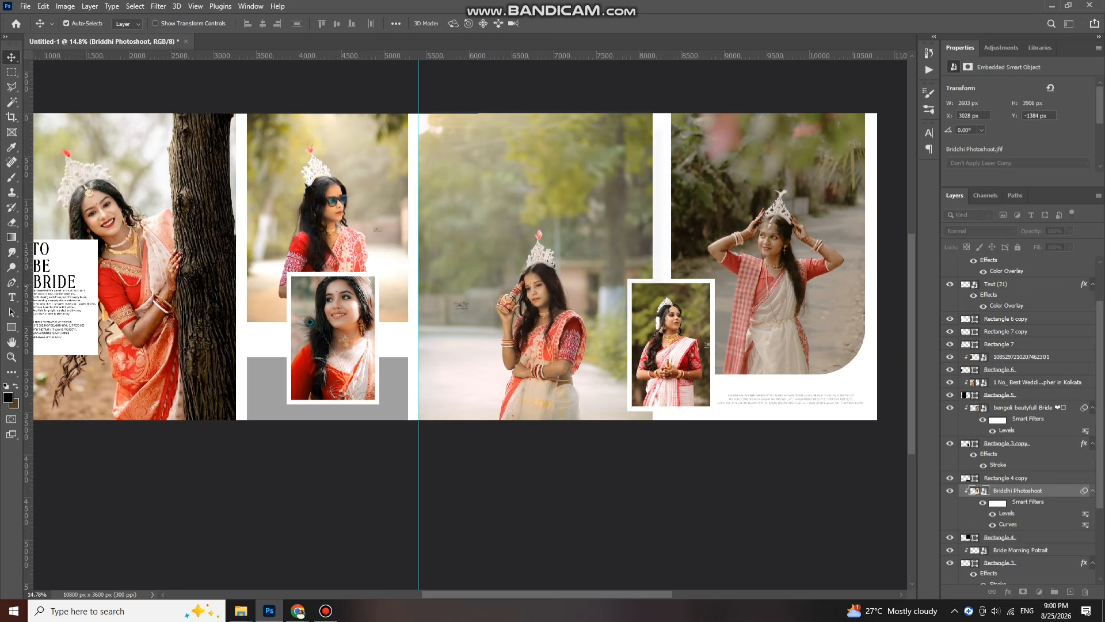